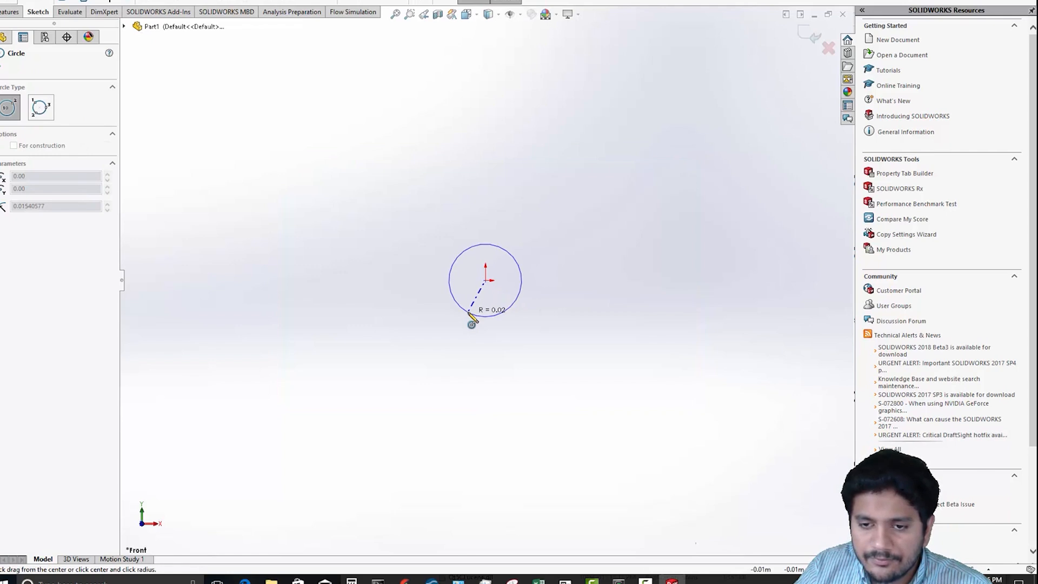
- Finish the circle centred on the origin and set its radius to 0.02 m
{"action": "left_click", "coordinate": [469, 314]}
{"action": "type", "text": "0.02"}
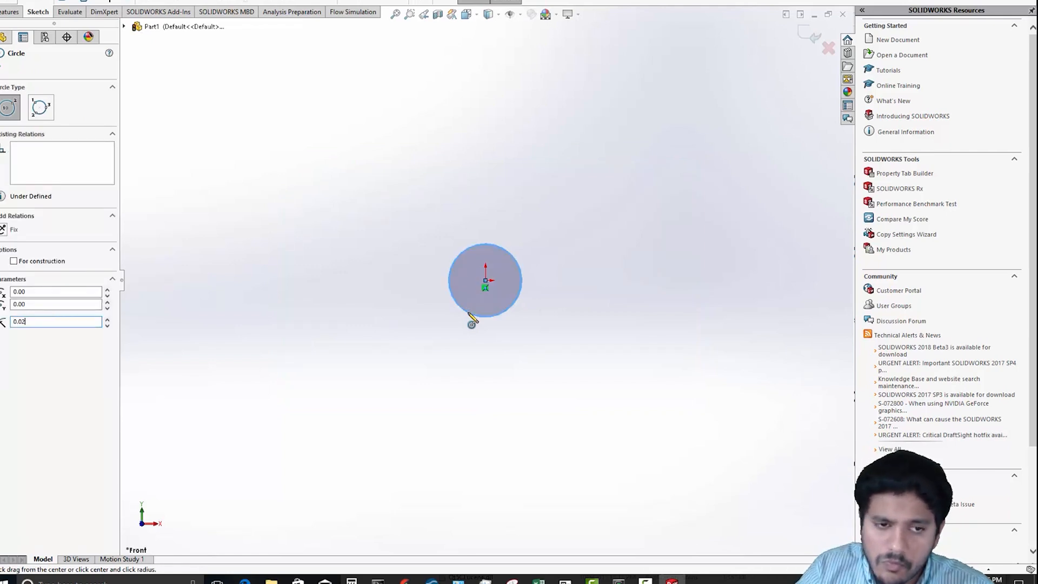
{"action": "key", "text": "Return"}
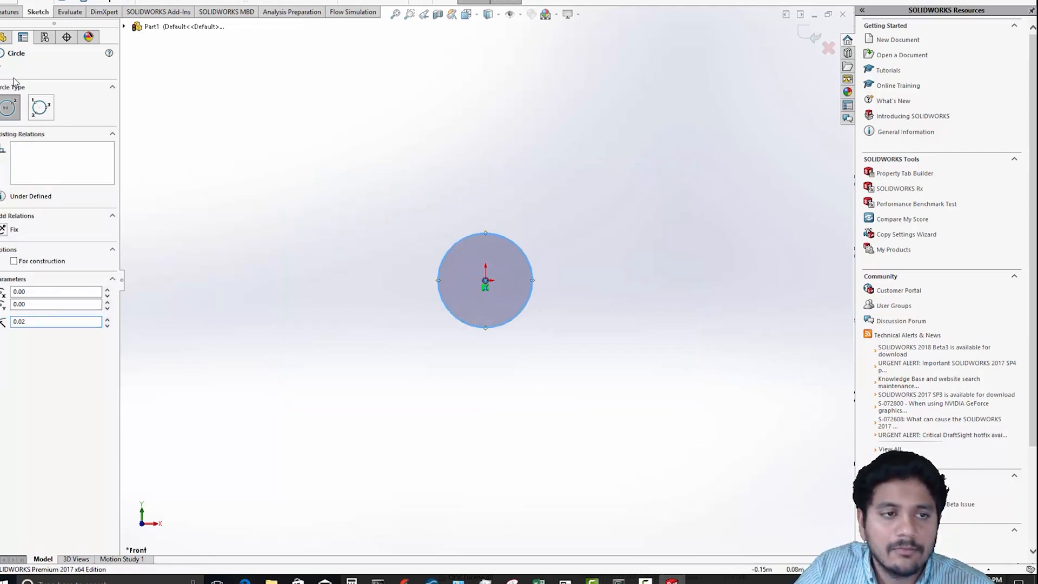
{"action": "left_click", "coordinate": [3, 62]}
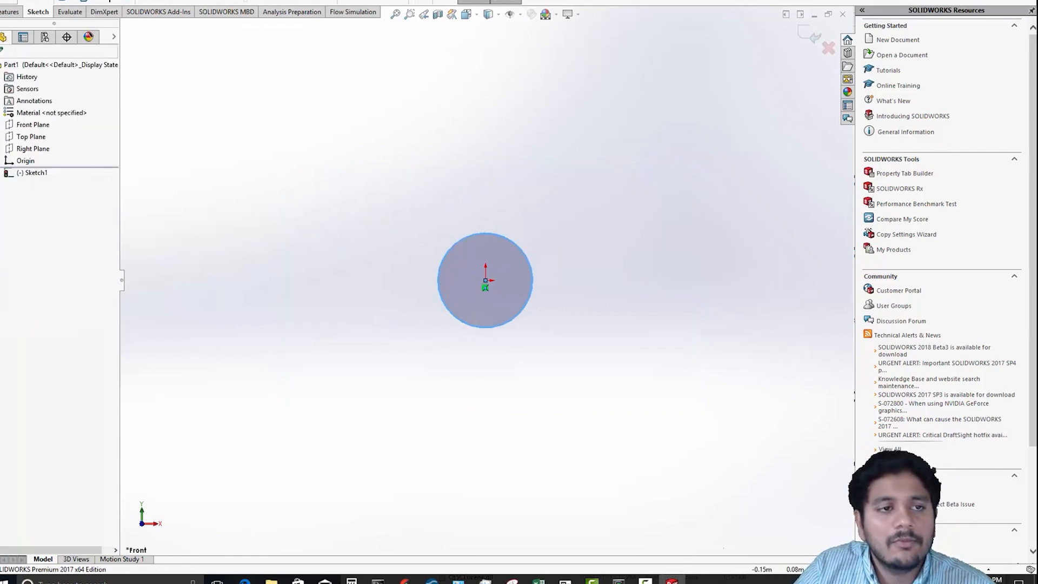
- Extrude the circle sketch as a solid boss with a blind depth of 1.00 m
{"action": "left_click", "coordinate": [11, 13]}
{"action": "left_click", "coordinate": [11, 3]}
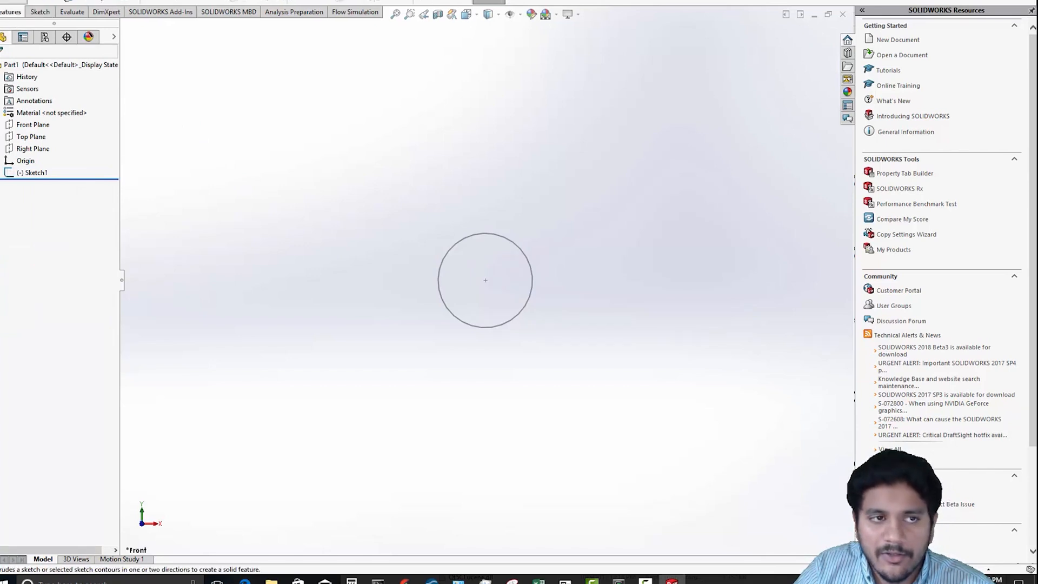
{"action": "left_click", "coordinate": [444, 265]}
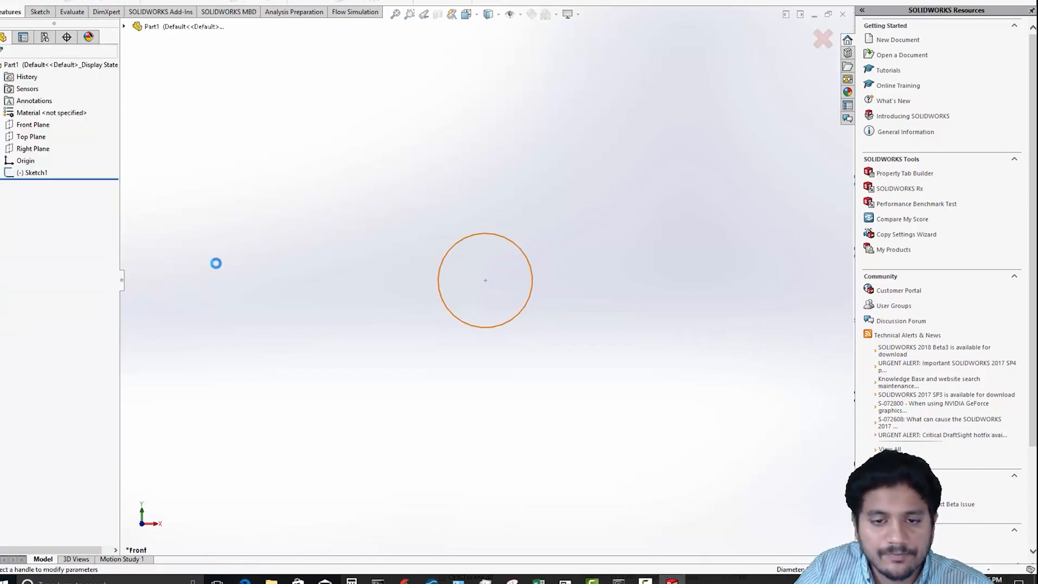
{"action": "double_click", "coordinate": [27, 171]}
{"action": "type", "text": "1.0"}
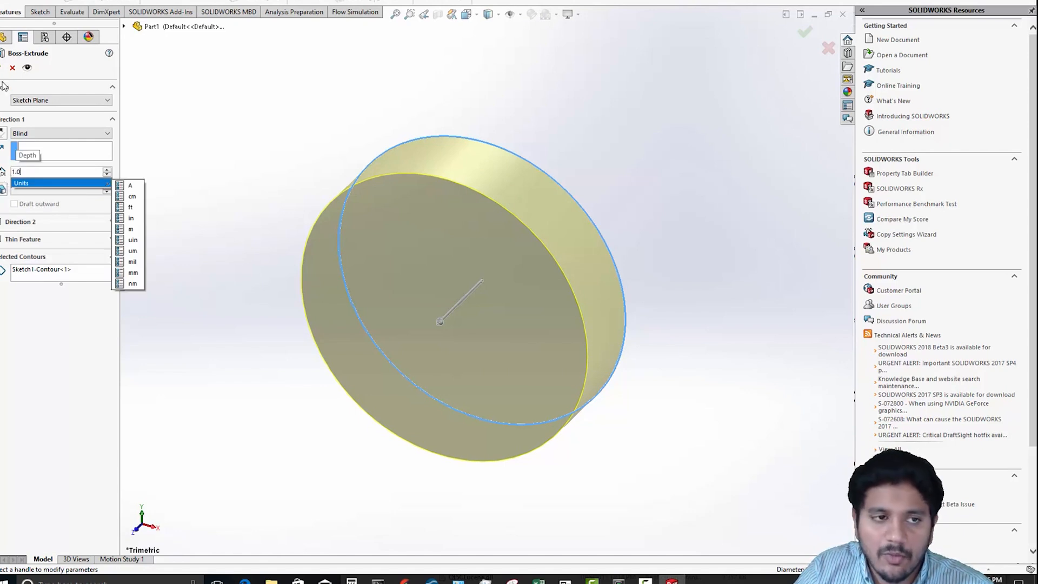
{"action": "type", "text": "0m"}
{"action": "key", "text": "Return"}
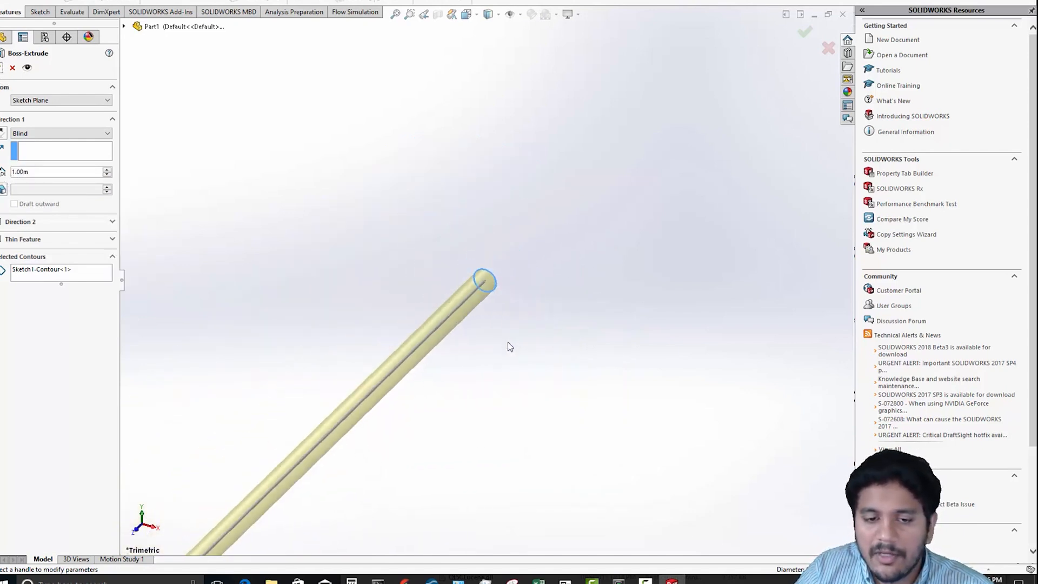
{"action": "scroll", "coordinate": [487, 362], "scroll_direction": "down", "scroll_amount": 3}
{"action": "middle_click_drag", "start_coordinate": [453, 375], "coordinate": [535, 256]}
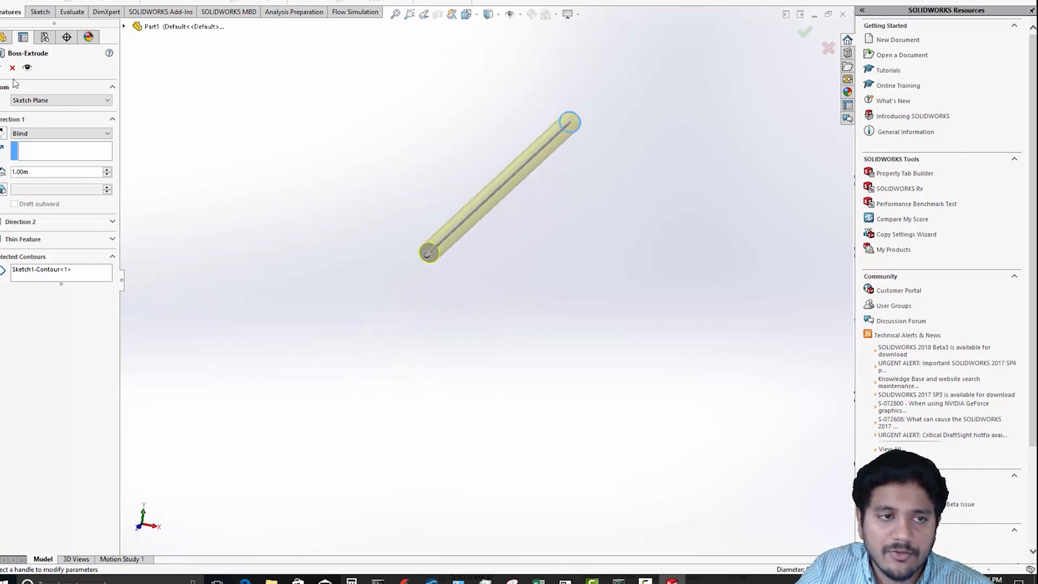
{"action": "key", "text": "Return"}
- Start a Shell feature and choose both circular end faces of the rod as the faces to remove
{"action": "scroll", "coordinate": [433, 243], "scroll_direction": "down", "scroll_amount": 5}
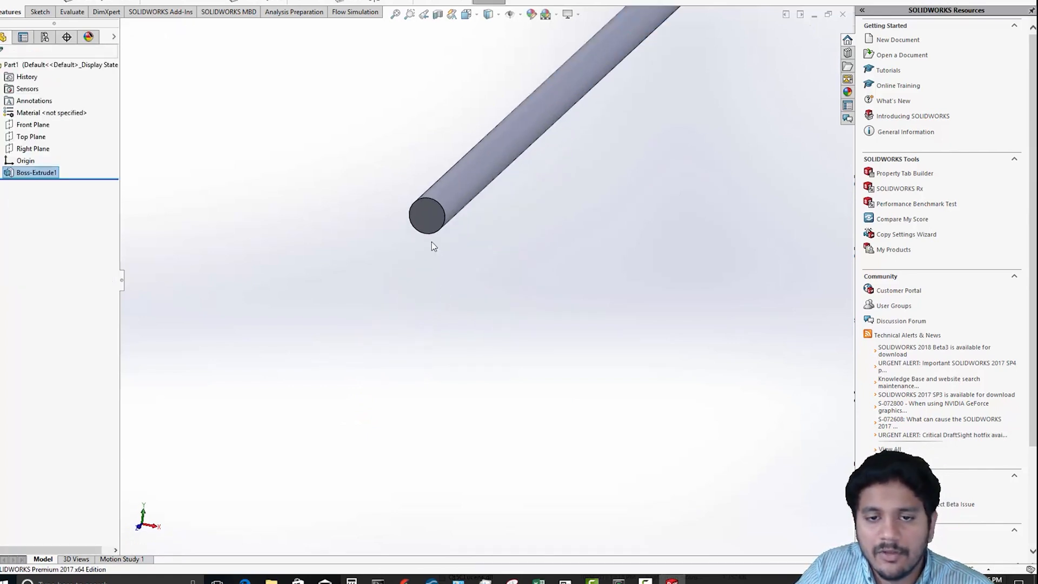
{"action": "left_click", "coordinate": [427, 218]}
{"action": "scroll", "coordinate": [550, 256], "scroll_direction": "up", "scroll_amount": 3}
{"action": "middle_click_drag", "start_coordinate": [593, 190], "coordinate": [349, 257], "text": "ctrl"}
{"action": "scroll", "coordinate": [526, 270], "scroll_direction": "down", "scroll_amount": 3}
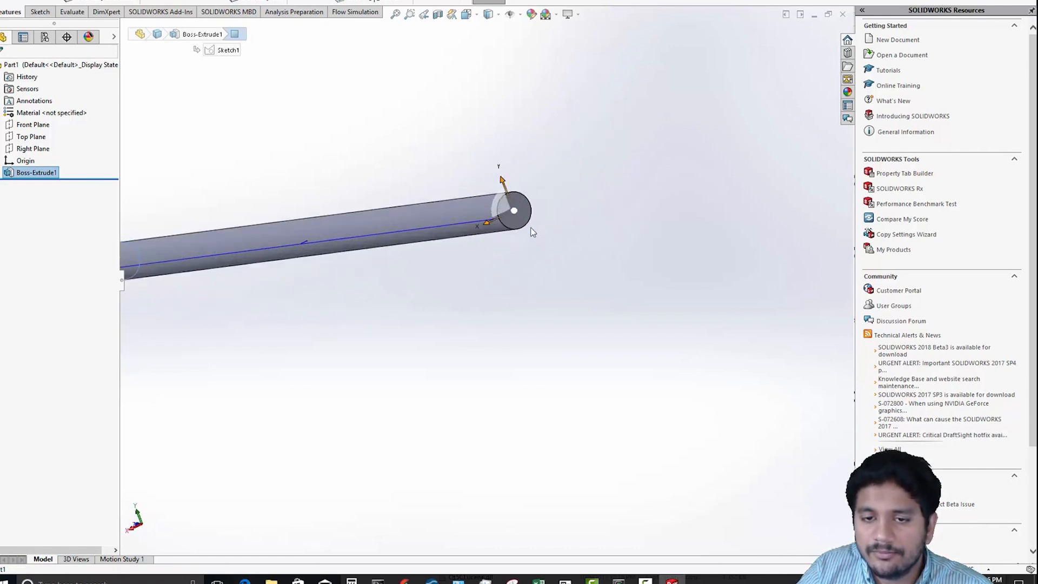
{"action": "left_click", "coordinate": [524, 220]}
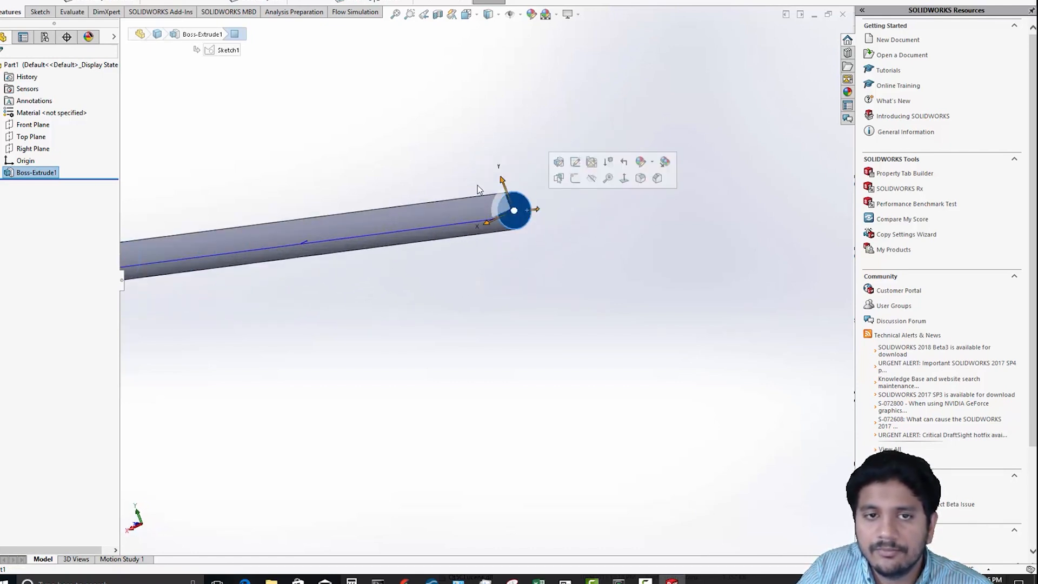
{"action": "left_click", "coordinate": [352, 3]}
{"action": "scroll", "coordinate": [322, 338], "scroll_direction": "up", "scroll_amount": 3}
{"action": "middle_click_drag", "start_coordinate": [322, 339], "coordinate": [512, 315]}
{"action": "left_click", "coordinate": [234, 281]}
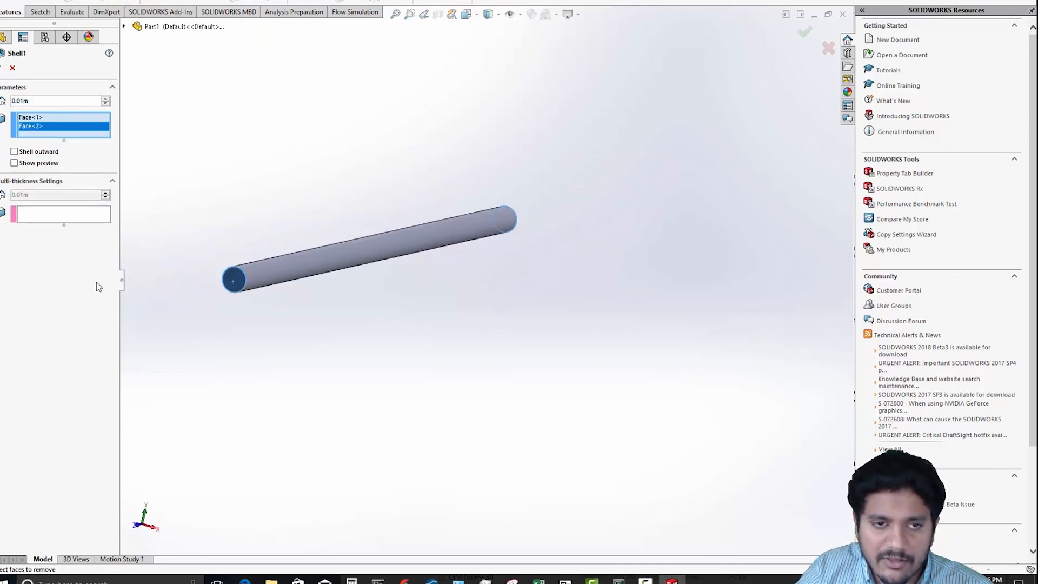
- Set the shell thickness to 0.001 m, enable its preview and create the shell
{"action": "left_click", "coordinate": [16, 102]}
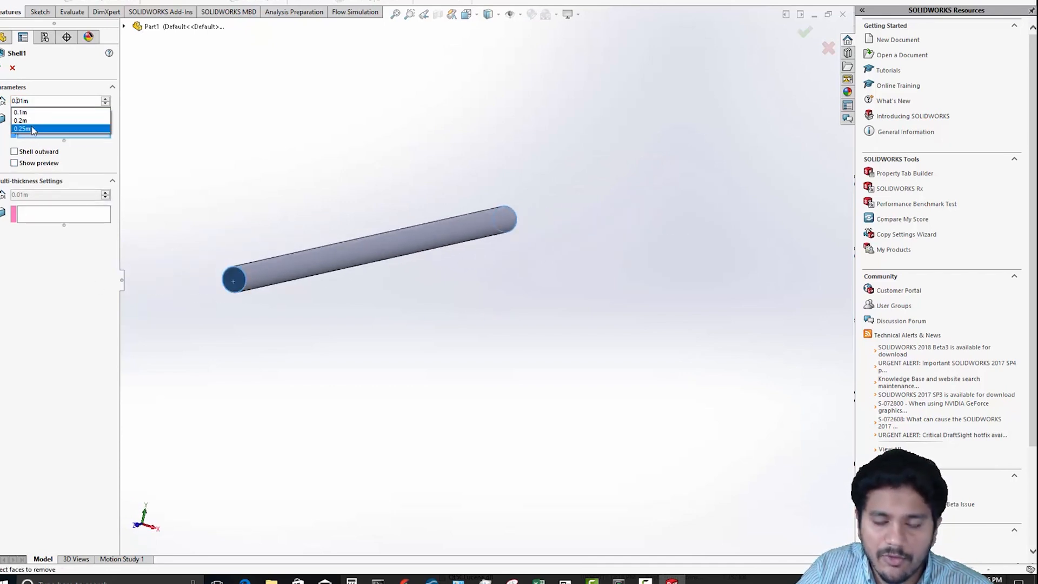
{"action": "type", "text": "0"}
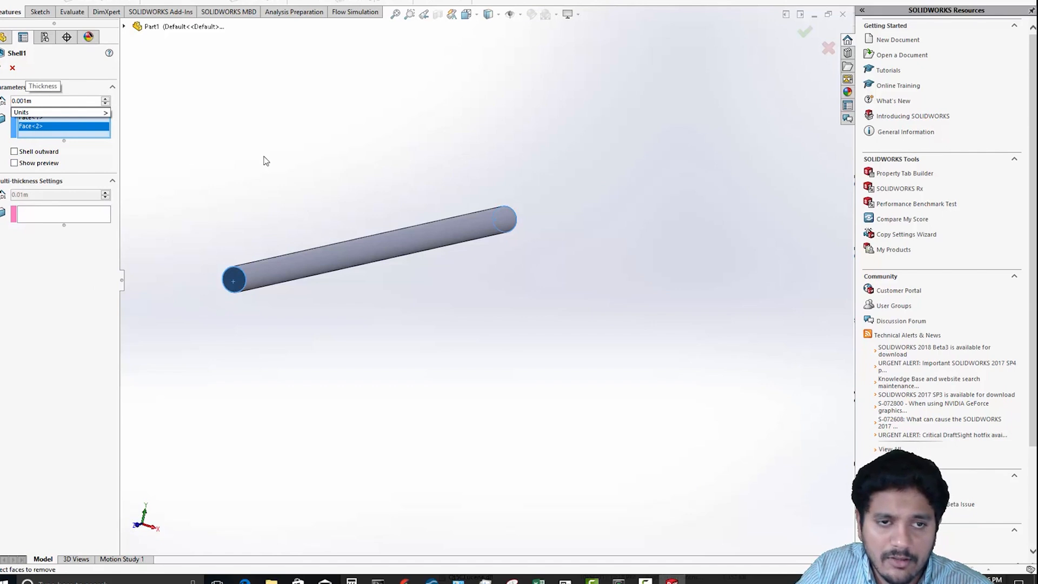
{"action": "left_click", "coordinate": [262, 154]}
{"action": "left_click", "coordinate": [42, 163]}
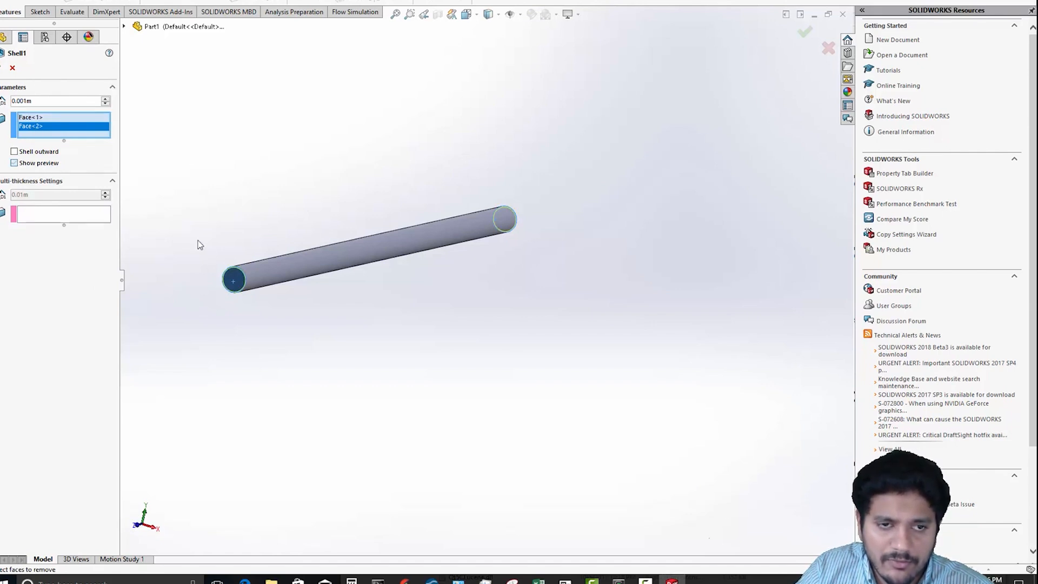
{"action": "scroll", "coordinate": [235, 355], "scroll_direction": "down", "scroll_amount": 3}
{"action": "left_click", "coordinate": [1, 69]}
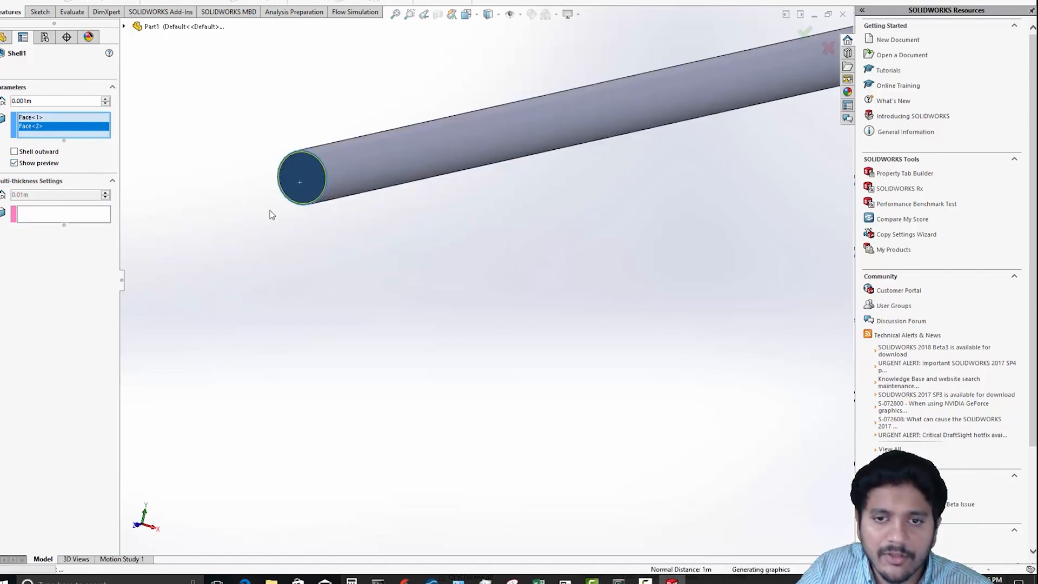
- Examine the hollow pipe from several angles, including both open ends
{"action": "middle_click_drag", "start_coordinate": [334, 255], "coordinate": [484, 290]}
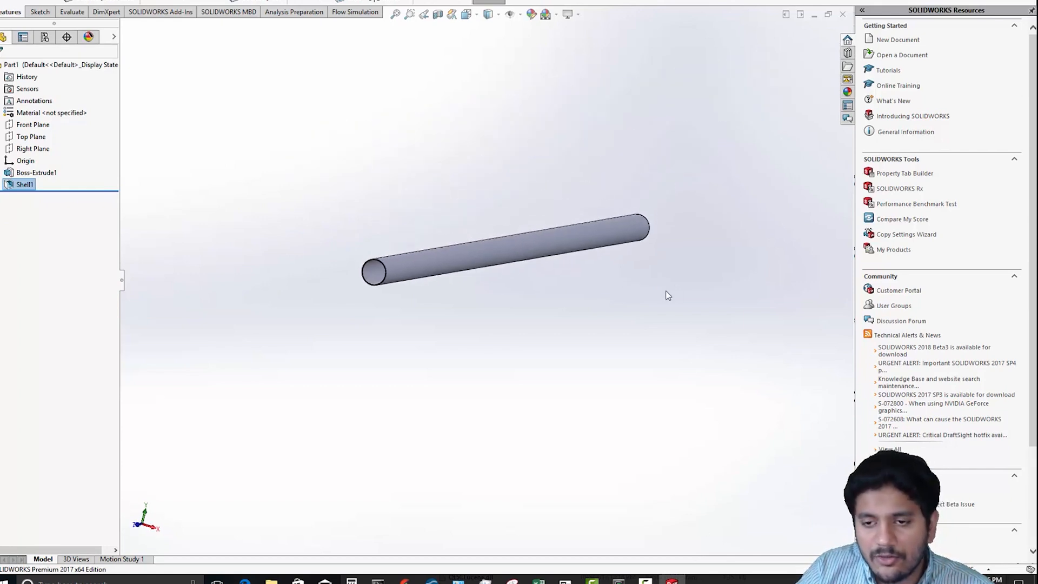
{"action": "middle_click_drag", "start_coordinate": [638, 178], "coordinate": [497, 208]}
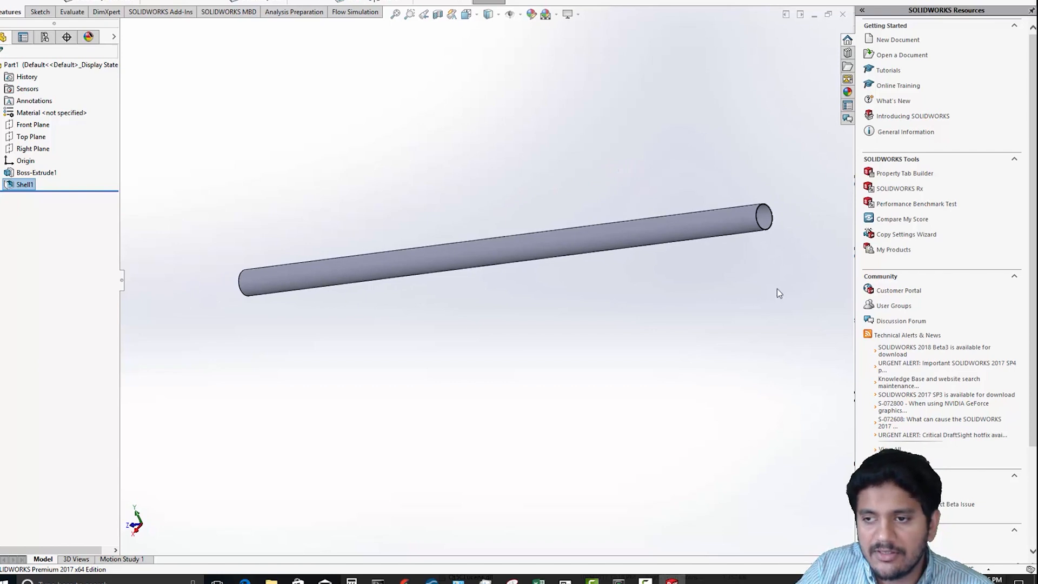
{"action": "scroll", "coordinate": [604, 344], "scroll_direction": "up", "scroll_amount": 4}
{"action": "middle_click_drag", "start_coordinate": [584, 336], "coordinate": [651, 316]}
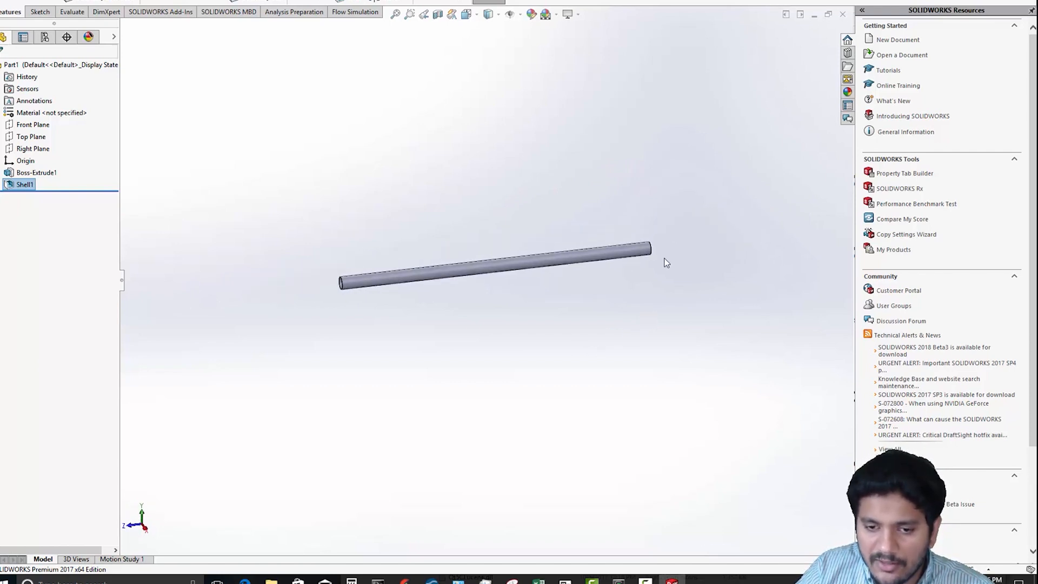
{"action": "scroll", "coordinate": [646, 260], "scroll_direction": "down", "scroll_amount": 5}
{"action": "middle_click_drag", "start_coordinate": [631, 322], "coordinate": [700, 319], "text": "ctrl"}
{"action": "scroll", "coordinate": [520, 372], "scroll_direction": "up", "scroll_amount": 4}
{"action": "middle_click_drag", "start_coordinate": [527, 370], "coordinate": [563, 366], "text": "ctrl"}
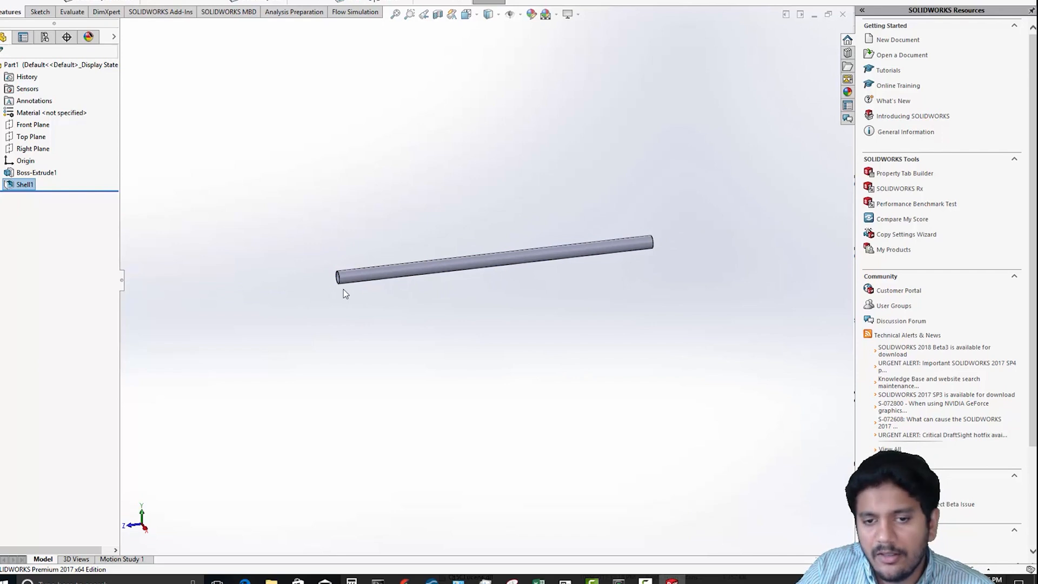
{"action": "scroll", "coordinate": [346, 291], "scroll_direction": "down", "scroll_amount": 3}
{"action": "scroll", "coordinate": [387, 219], "scroll_direction": "down", "scroll_amount": 1}
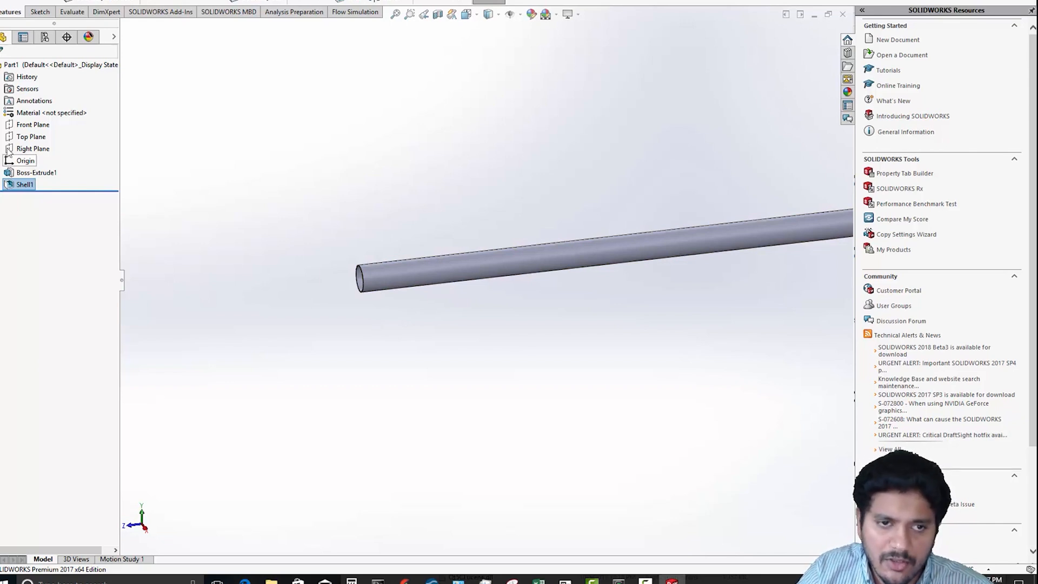
- View the model normal to the Top Plane and open a sketch on that plane near one pipe end
{"action": "left_click", "coordinate": [22, 137]}
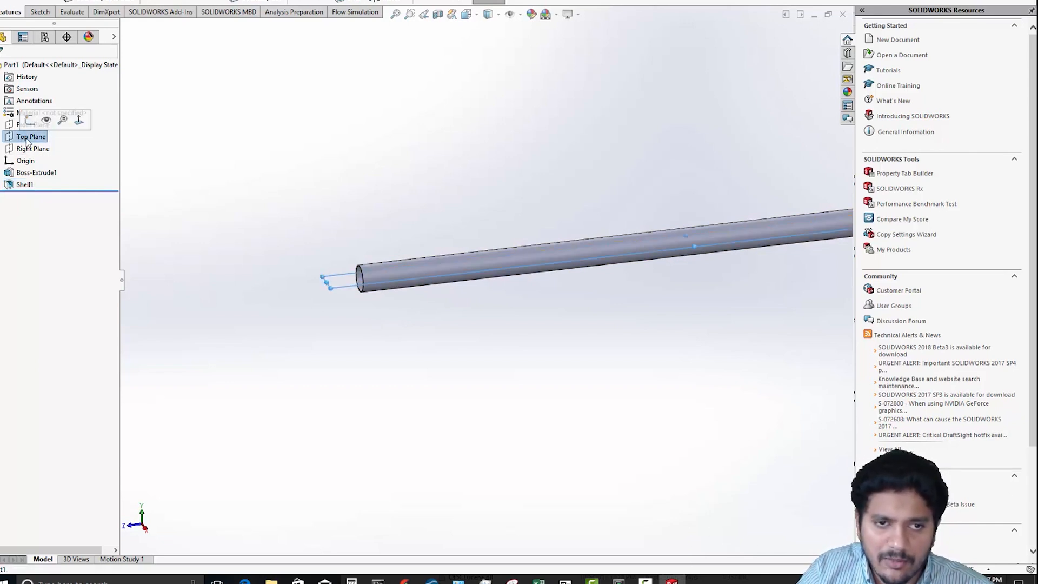
{"action": "left_click", "coordinate": [79, 120]}
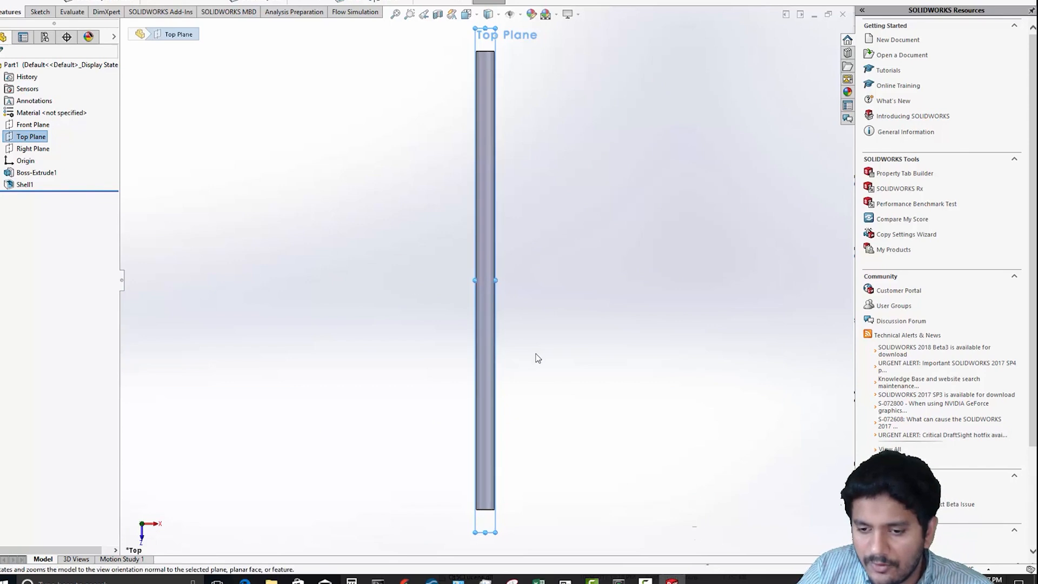
{"action": "scroll", "coordinate": [535, 270], "scroll_direction": "down", "scroll_amount": 3}
{"action": "middle_click_drag", "start_coordinate": [531, 342], "coordinate": [594, 179], "text": "ctrl"}
{"action": "scroll", "coordinate": [562, 215], "scroll_direction": "down", "scroll_amount": 2}
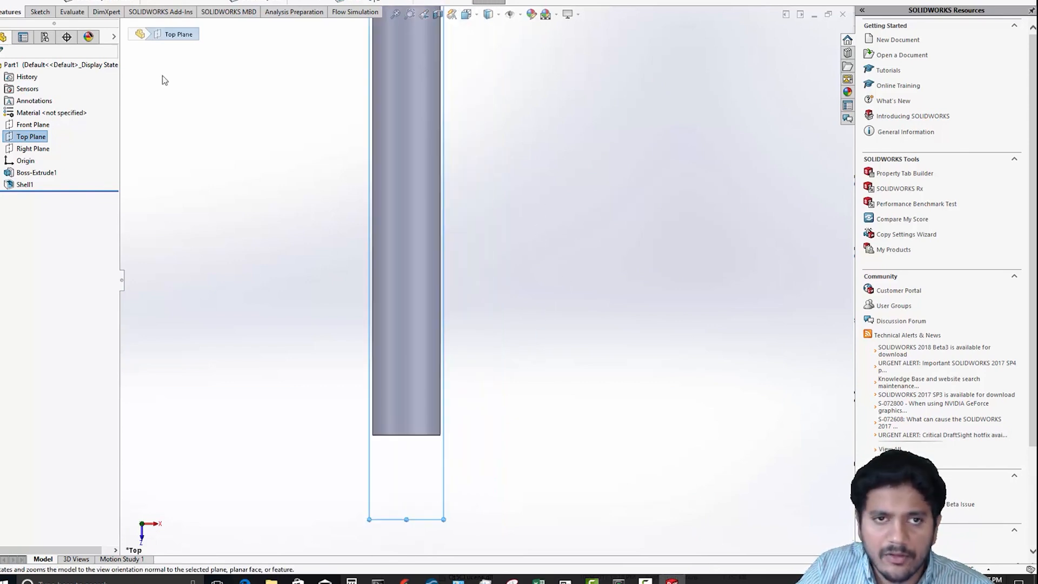
{"action": "left_click", "coordinate": [8, 136]}
{"action": "left_click", "coordinate": [18, 120]}
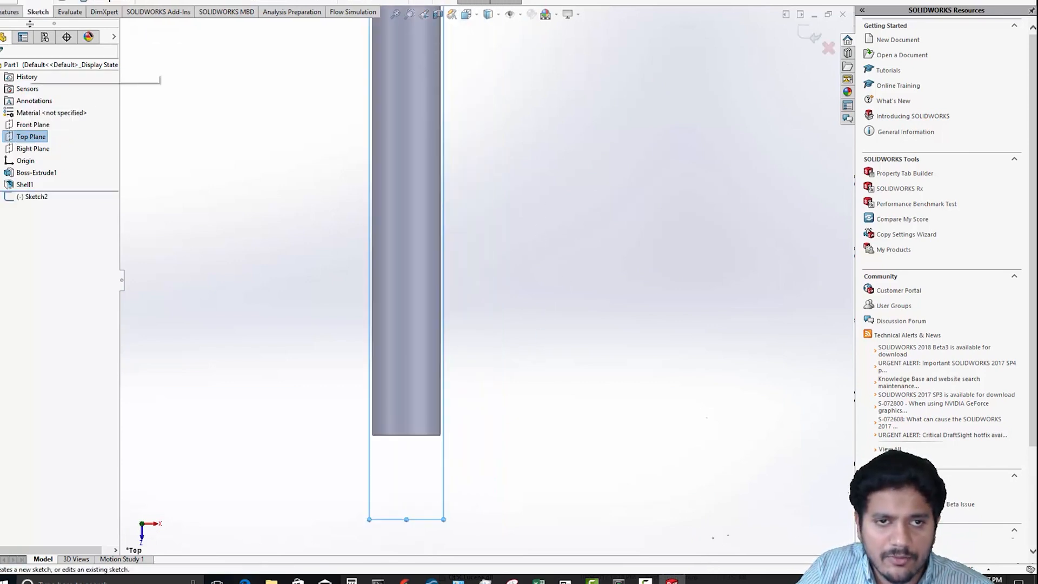
- Sketch a horizontal line about 0.04 m long across the pipe's full width, just inside its end
{"action": "key", "text": "l"}
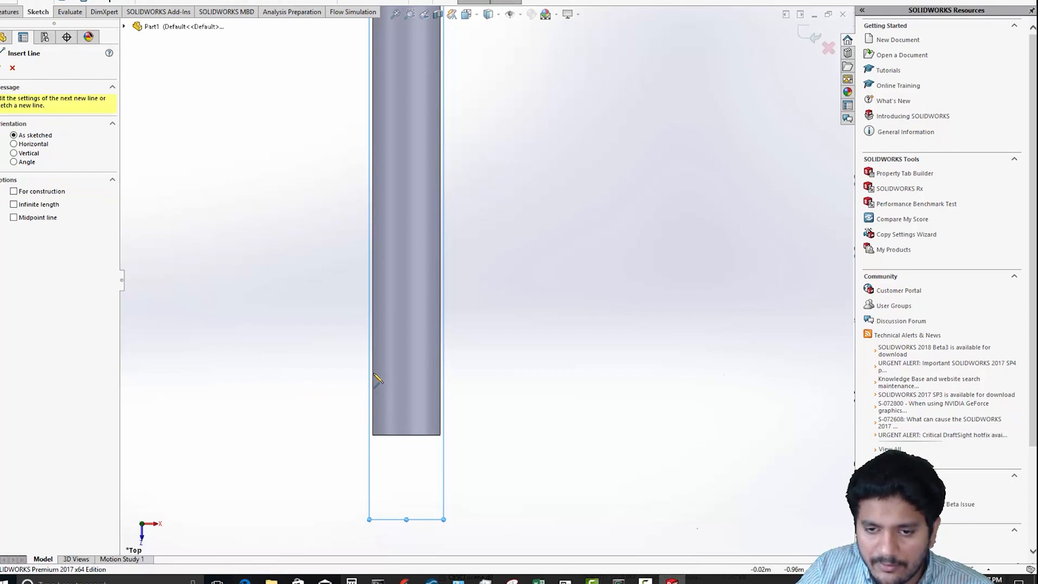
{"action": "left_click", "coordinate": [373, 373]}
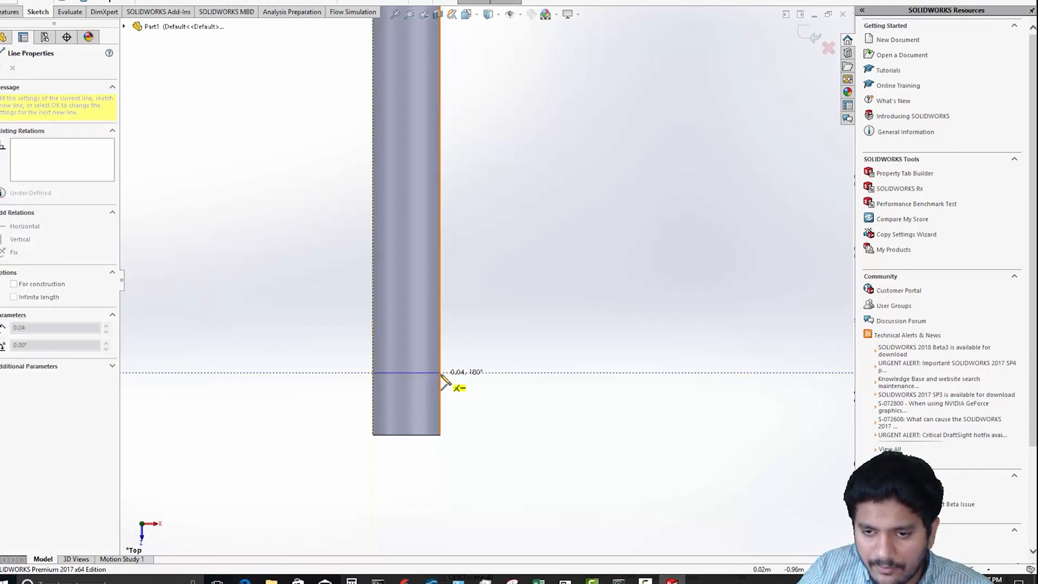
{"action": "left_click", "coordinate": [441, 373]}
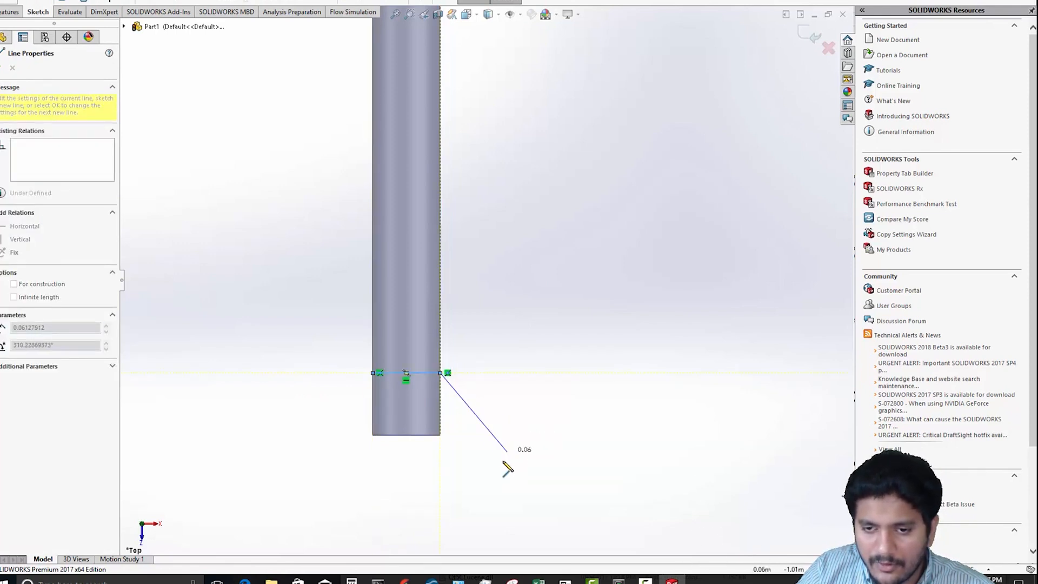
{"action": "key", "text": "Escape"}
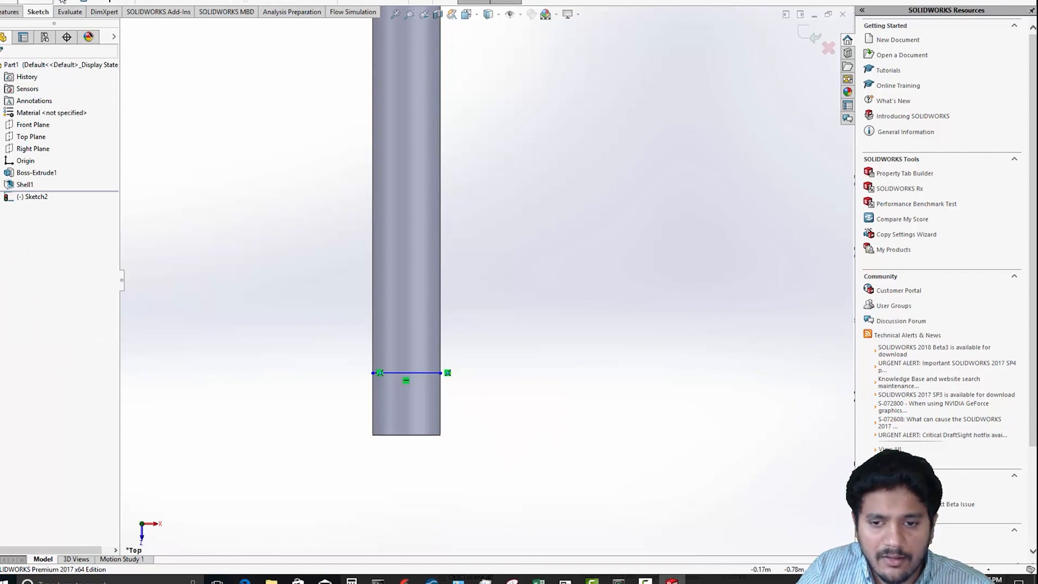
- Dimension the line's distance from the pipe's end edge as 0.05 m and exit the sketch
{"action": "left_click", "coordinate": [426, 375]}
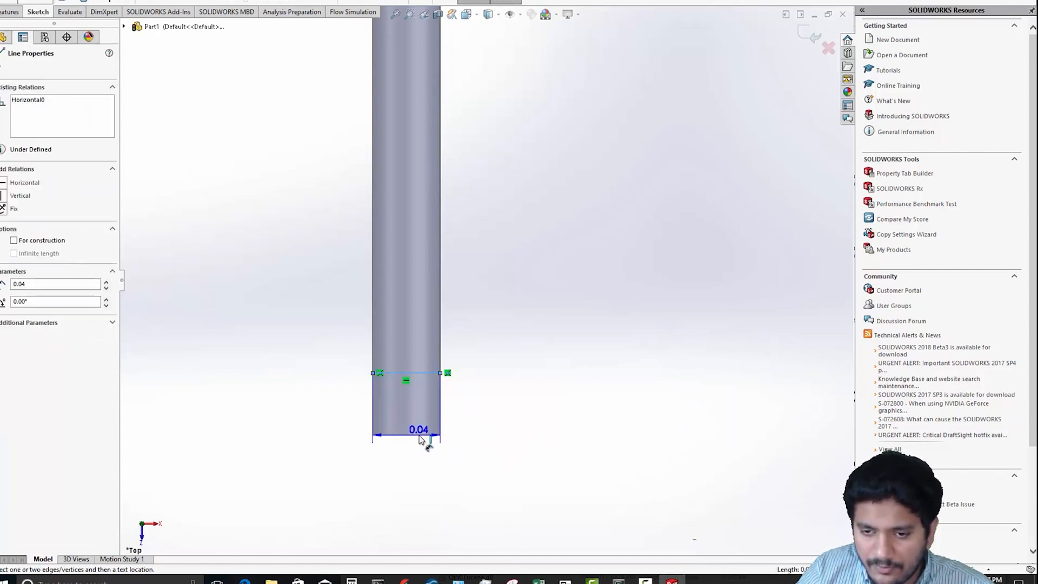
{"action": "left_click", "coordinate": [420, 436]}
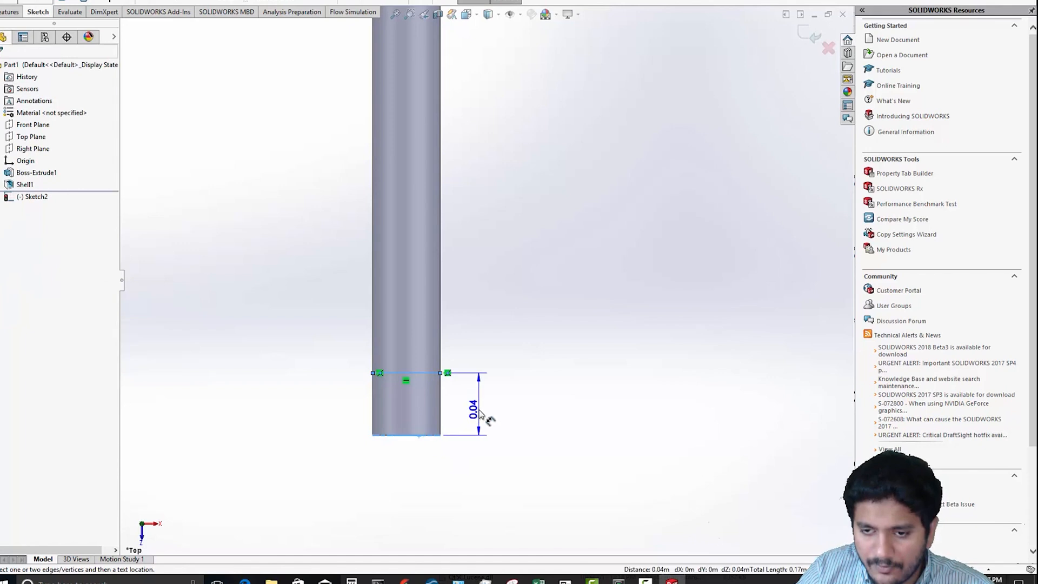
{"action": "left_click", "coordinate": [485, 417]}
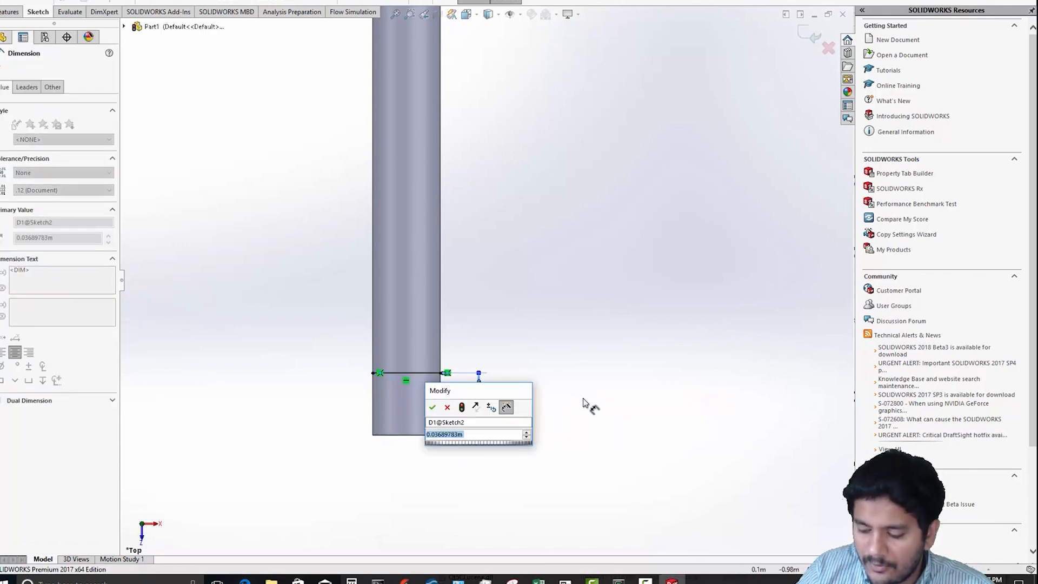
{"action": "type", "text": "0.04"}
{"action": "key", "text": "Return"}
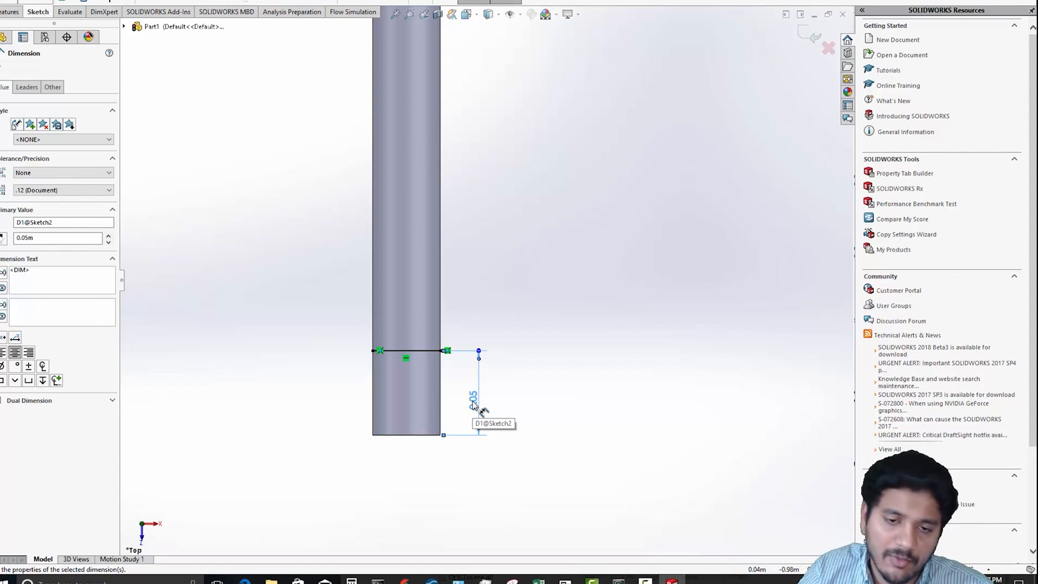
{"action": "left_click", "coordinate": [4, 67]}
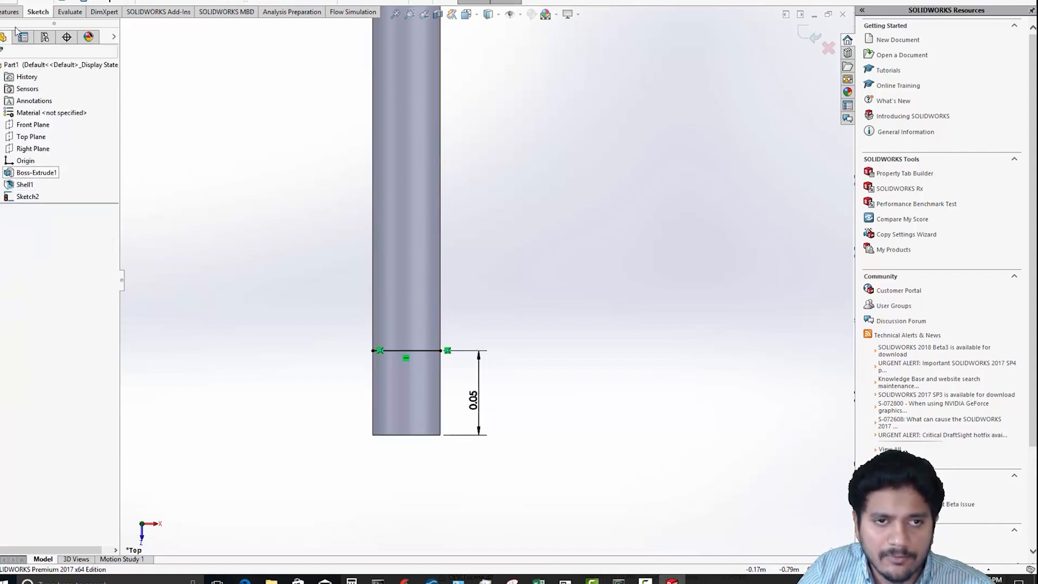
{"action": "left_click", "coordinate": [8, 1]}
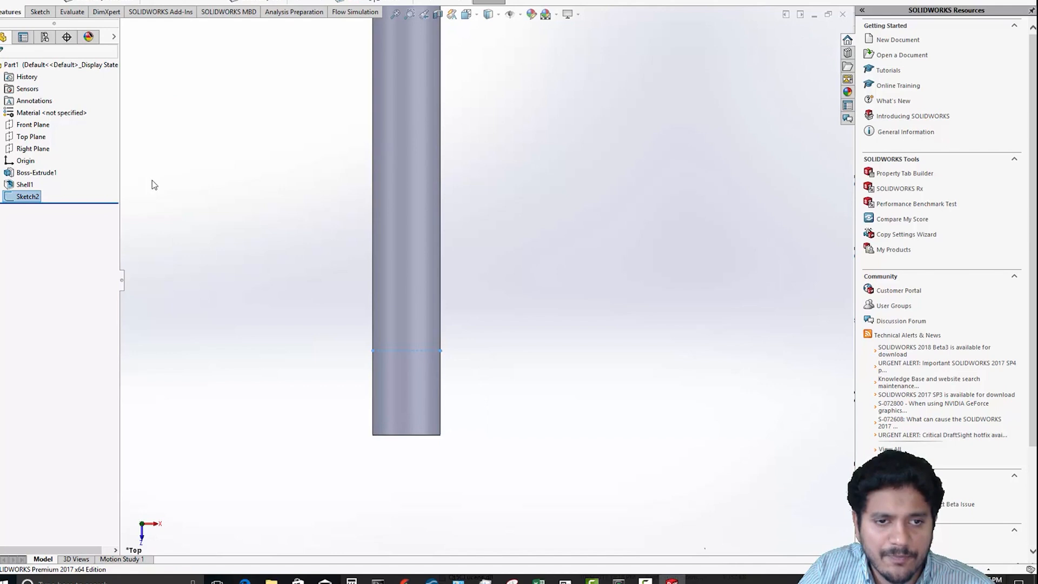
- On the Top Plane, sketch a second horizontal line about 0.04 m long across the pipe's width, farther from the end than the first
{"action": "left_click", "coordinate": [31, 136]}
{"action": "left_click", "coordinate": [44, 122]}
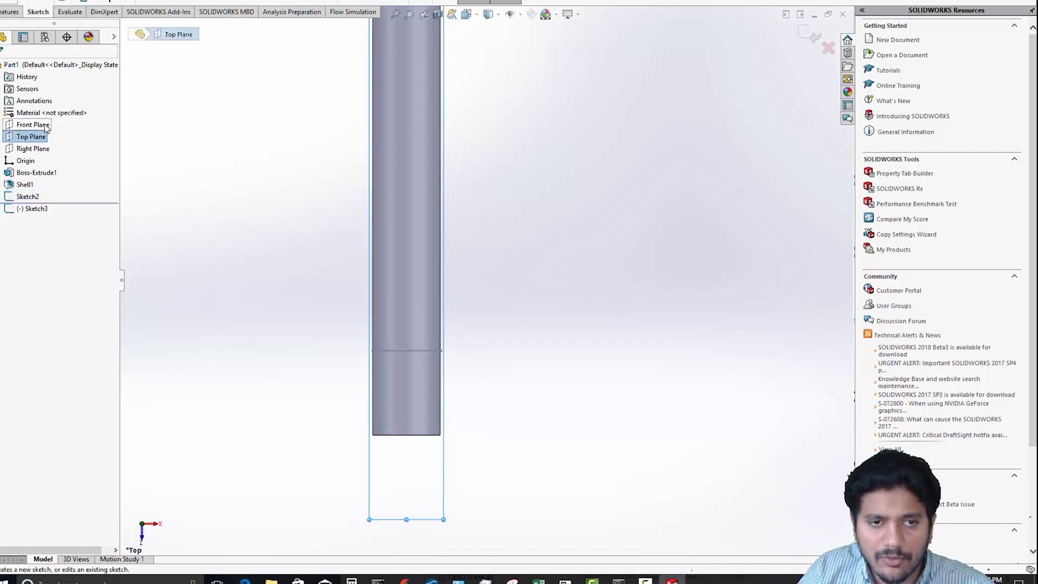
{"action": "key", "text": "l"}
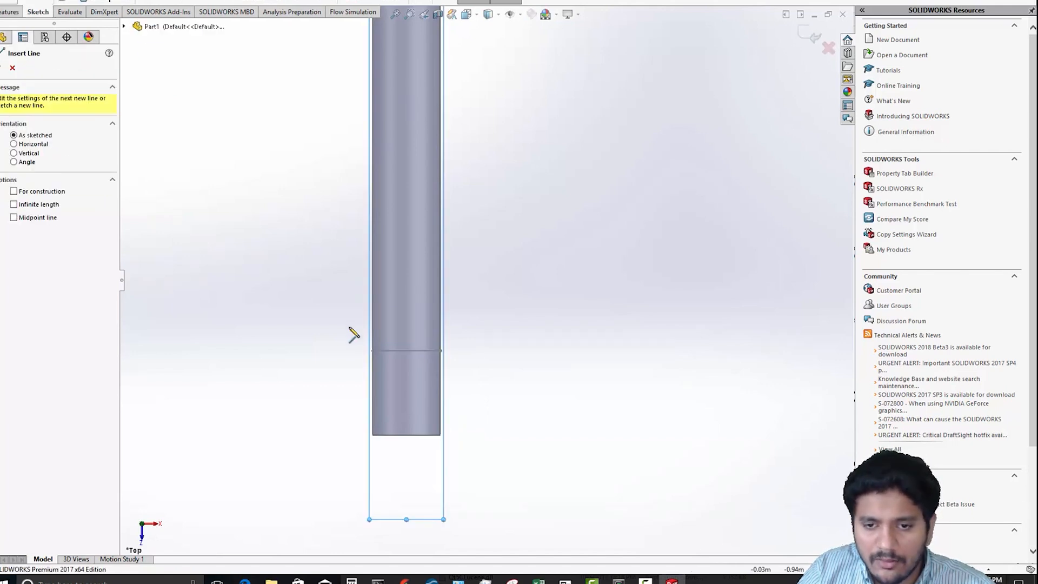
{"action": "left_click", "coordinate": [388, 297]}
{"action": "left_click", "coordinate": [446, 290]}
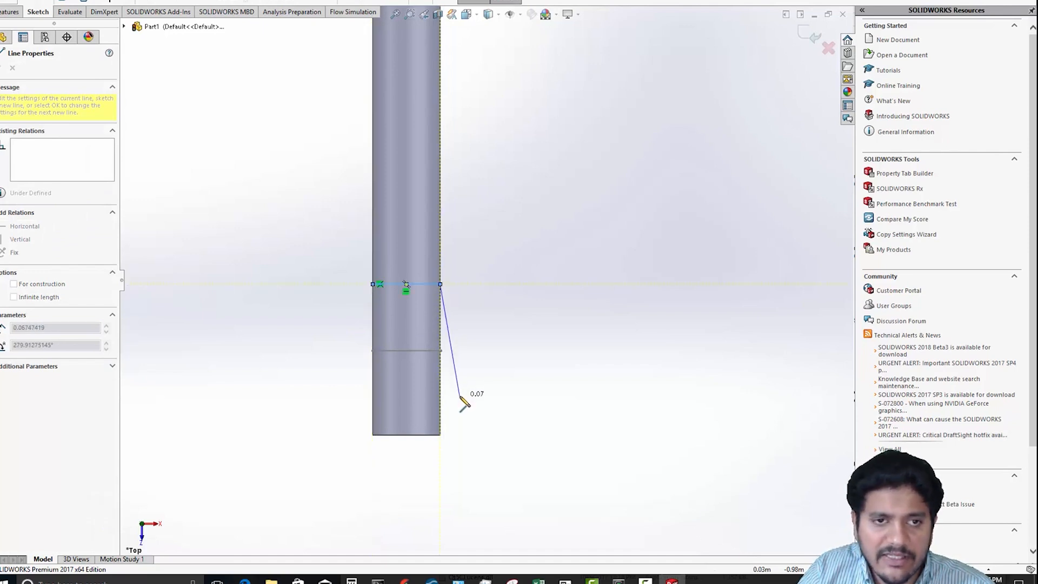
{"action": "key", "text": "Escape"}
- Dimension the new line's distance from the pipe's end edge as 0.1 m and exit the sketch
{"action": "left_click", "coordinate": [43, 2]}
{"action": "left_click", "coordinate": [429, 284]}
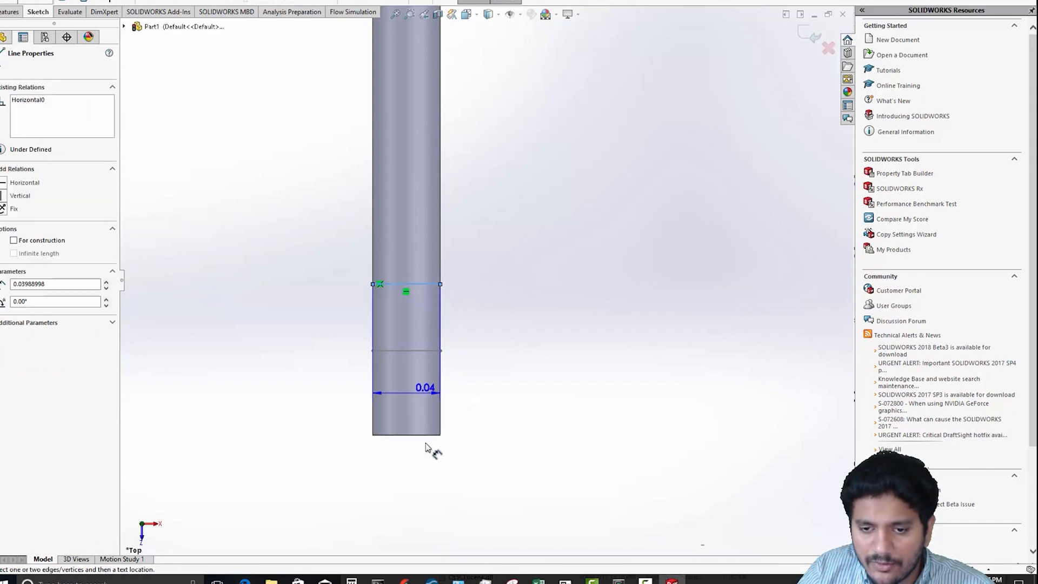
{"action": "left_click", "coordinate": [429, 436]}
{"action": "left_click", "coordinate": [500, 393]}
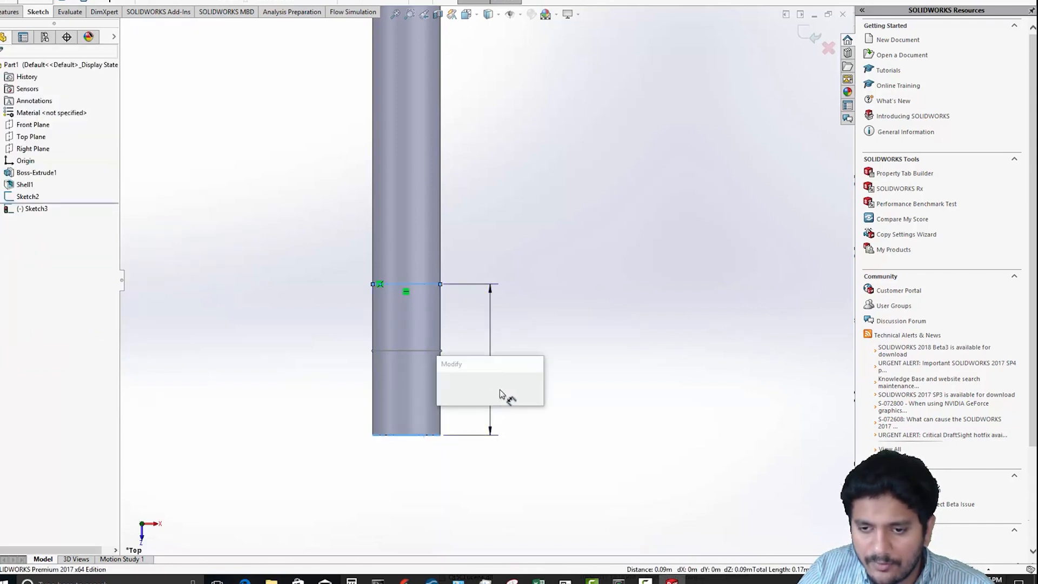
{"action": "type", "text": "0"}
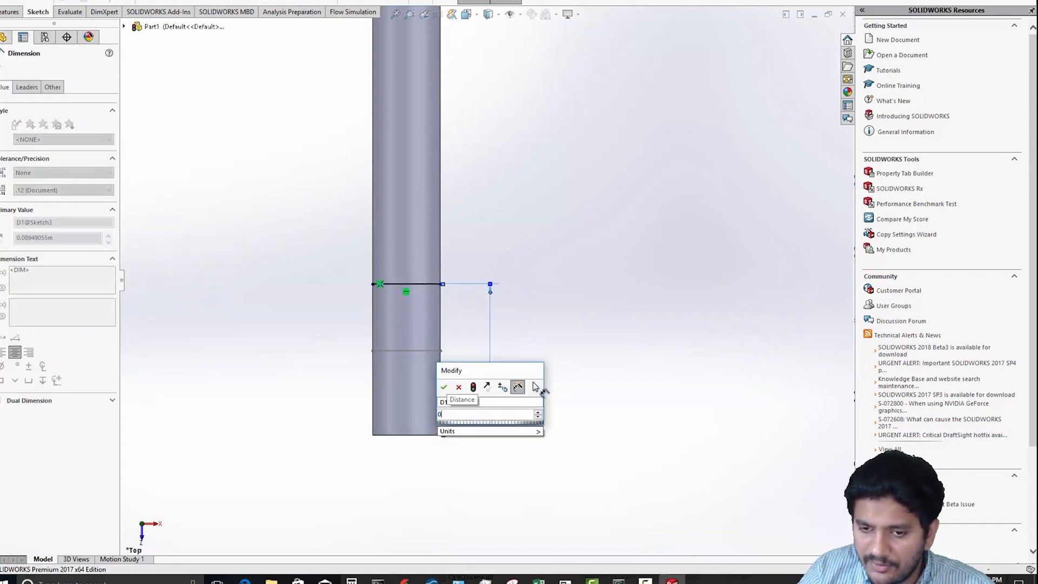
{"action": "type", "text": ".1"}
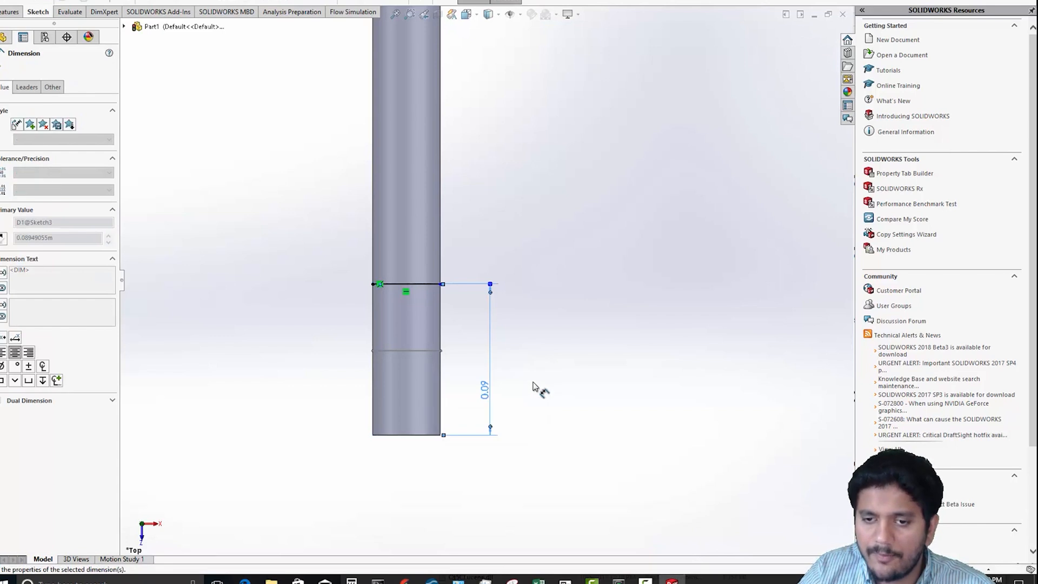
{"action": "key", "text": "Return"}
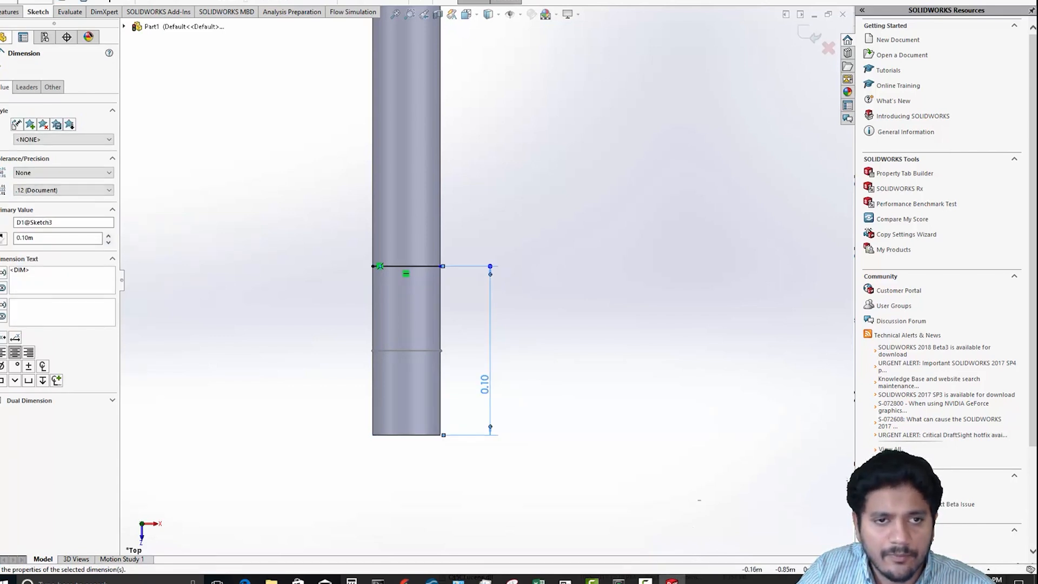
{"action": "left_click", "coordinate": [1, 66]}
{"action": "left_click", "coordinate": [8, 1]}
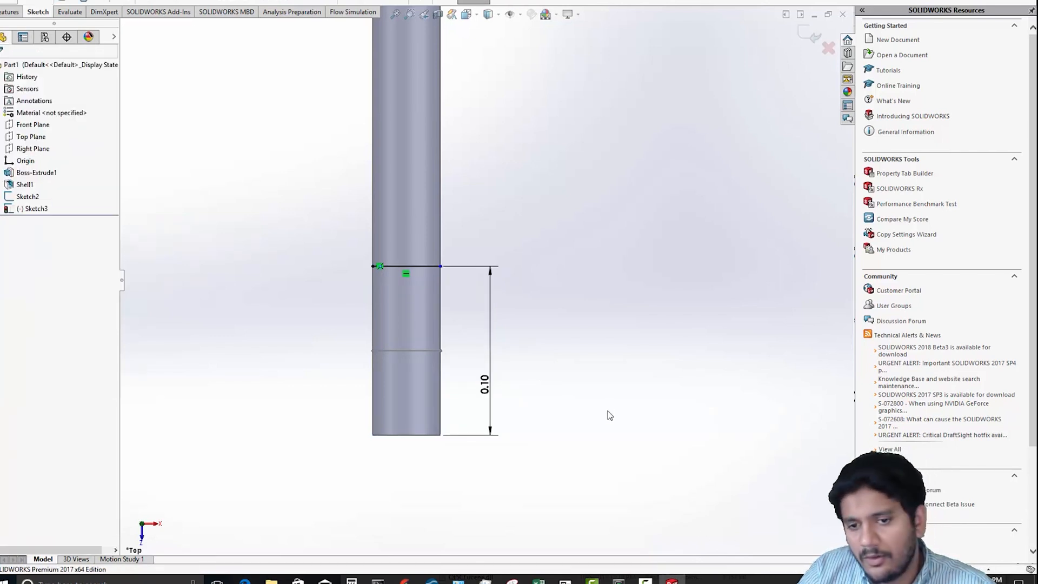
- Examine the two sketched lines near the pipe's open end from several angles
{"action": "scroll", "coordinate": [607, 444], "scroll_direction": "up", "scroll_amount": 3}
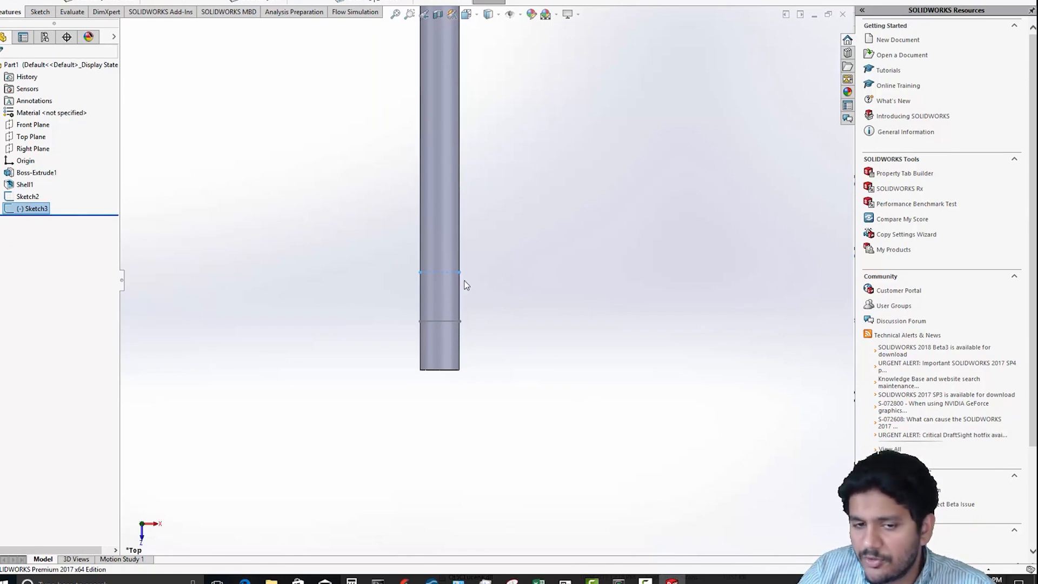
{"action": "left_click", "coordinate": [443, 272]}
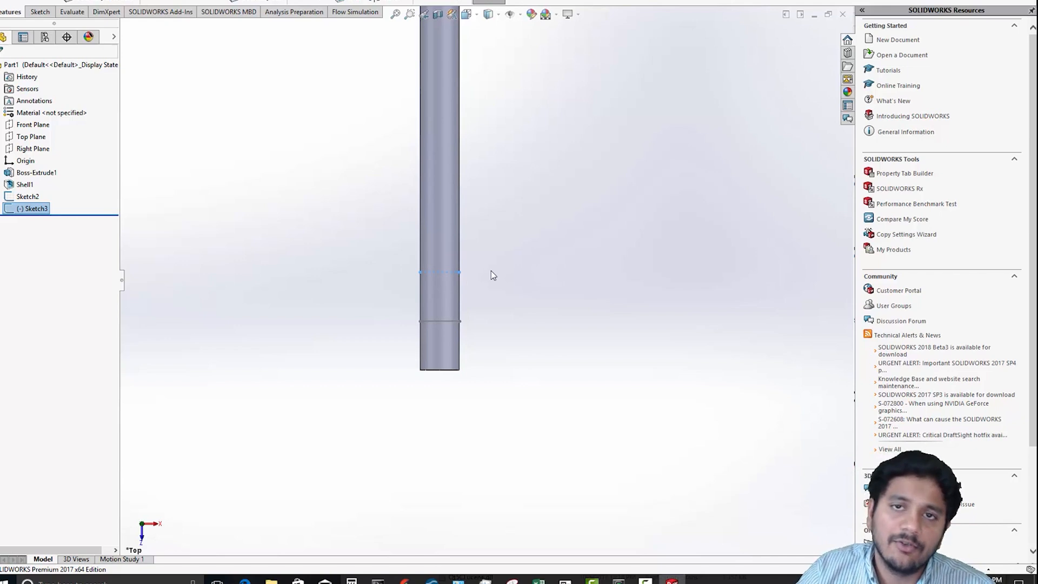
{"action": "middle_click_drag", "start_coordinate": [493, 287], "coordinate": [472, 308]}
{"action": "scroll", "coordinate": [481, 365], "scroll_direction": "down", "scroll_amount": 3}
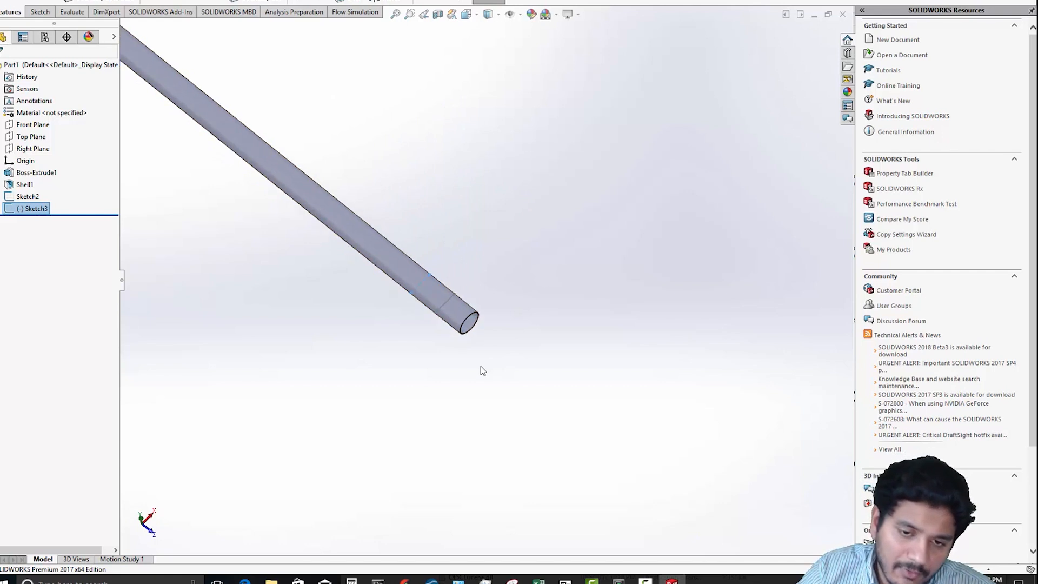
{"action": "scroll", "coordinate": [417, 261], "scroll_direction": "down", "scroll_amount": 2}
{"action": "scroll", "coordinate": [497, 303], "scroll_direction": "down", "scroll_amount": 1}
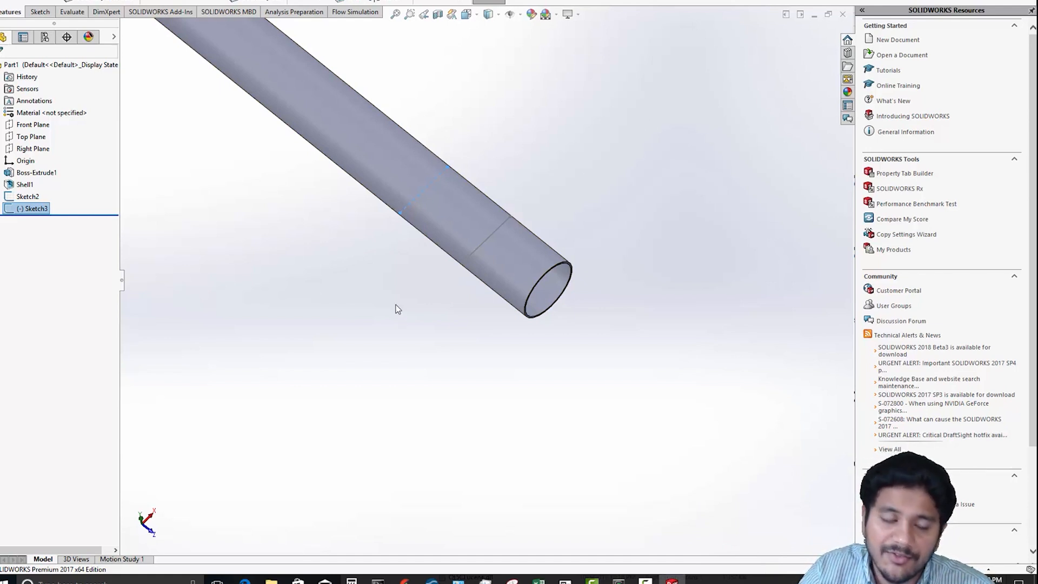
{"action": "scroll", "coordinate": [410, 368], "scroll_direction": "up", "scroll_amount": 2}
{"action": "middle_click_drag", "start_coordinate": [477, 160], "coordinate": [555, 245]}
- Save the part as pipe_flow_with_line_probe
{"action": "key", "text": "ctrl+s"}
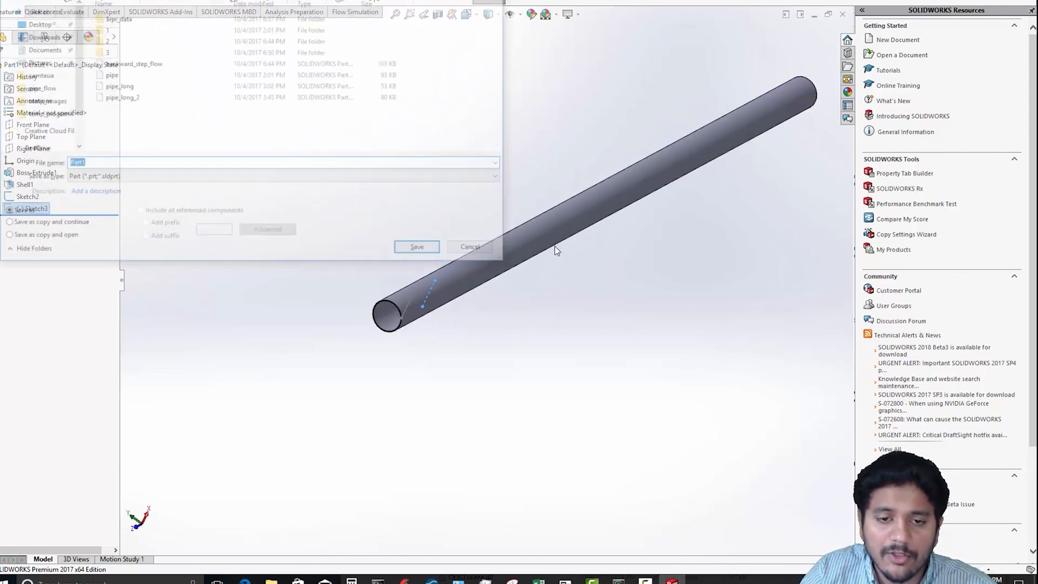
{"action": "type", "text": "pip"}
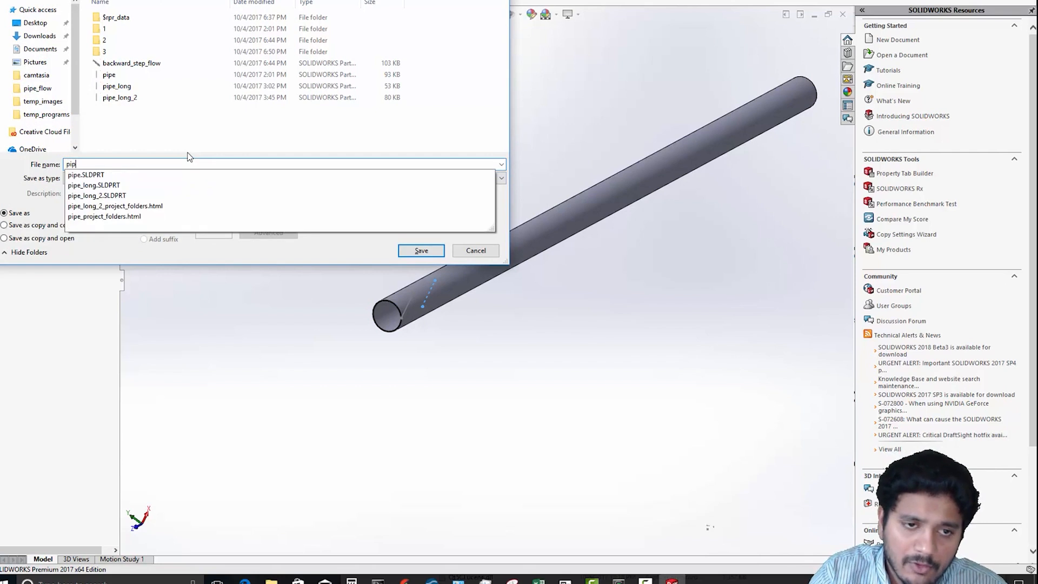
{"action": "type", "text": "e_flow_with_line_probe"}
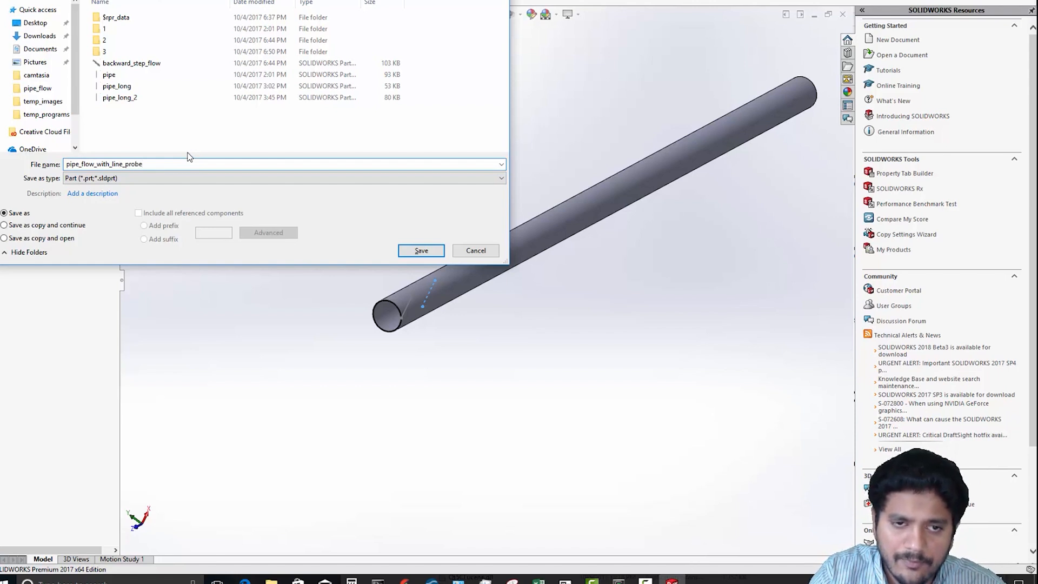
{"action": "key", "text": "Return"}
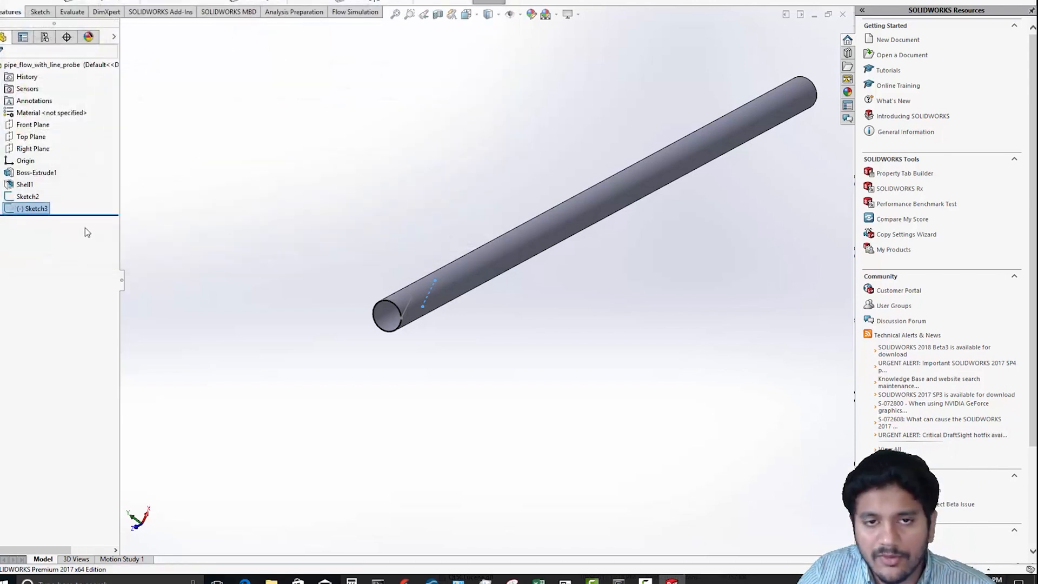
- Start Create Lids in Flow Simulation and select the ring-shaped end face nearest the sketched lines
{"action": "left_click", "coordinate": [351, 14]}
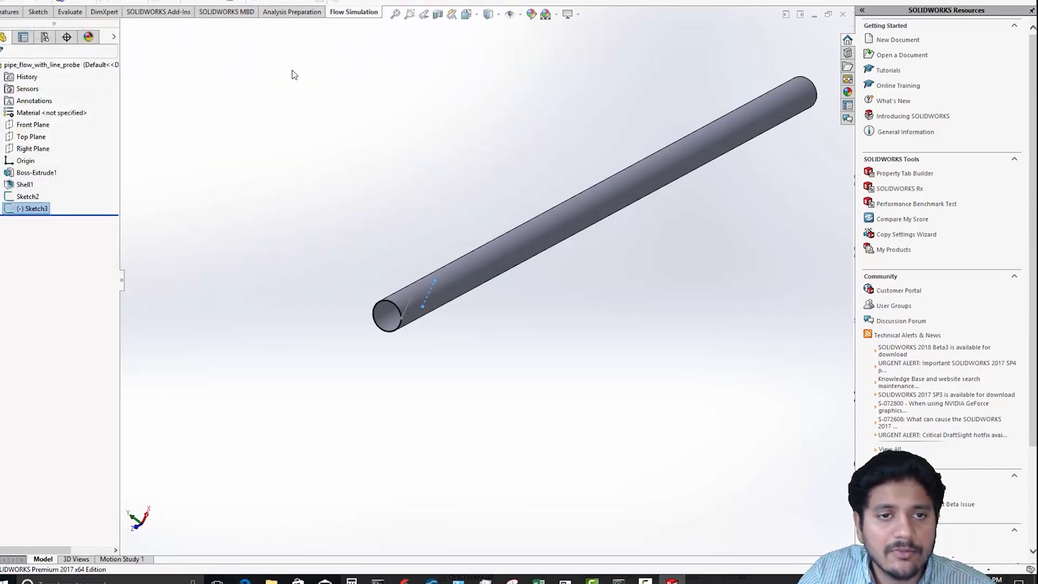
{"action": "left_click", "coordinate": [64, 1]}
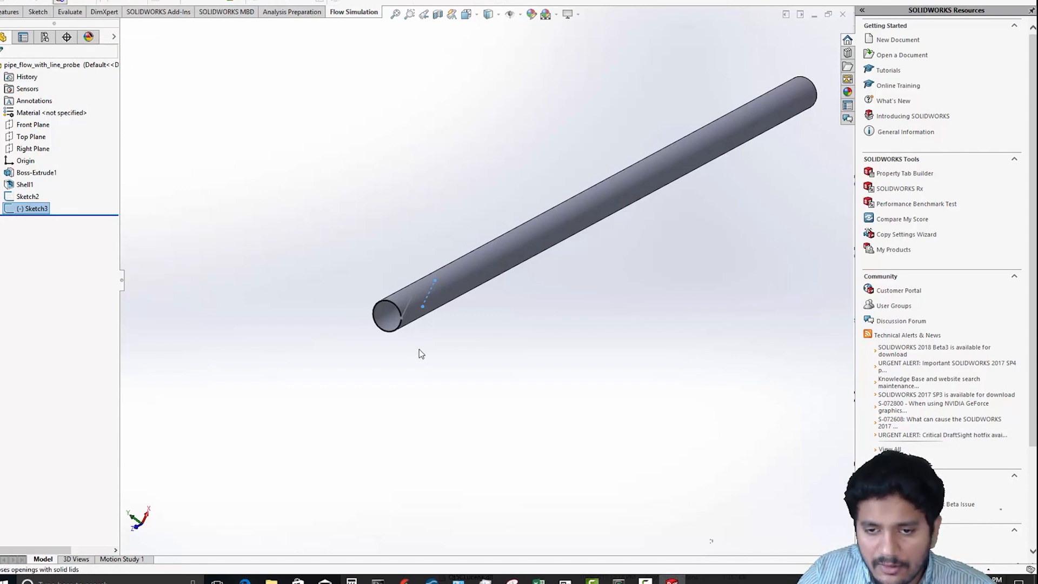
{"action": "scroll", "coordinate": [396, 324], "scroll_direction": "down", "scroll_amount": 3}
{"action": "scroll", "coordinate": [397, 324], "scroll_direction": "down", "scroll_amount": 3}
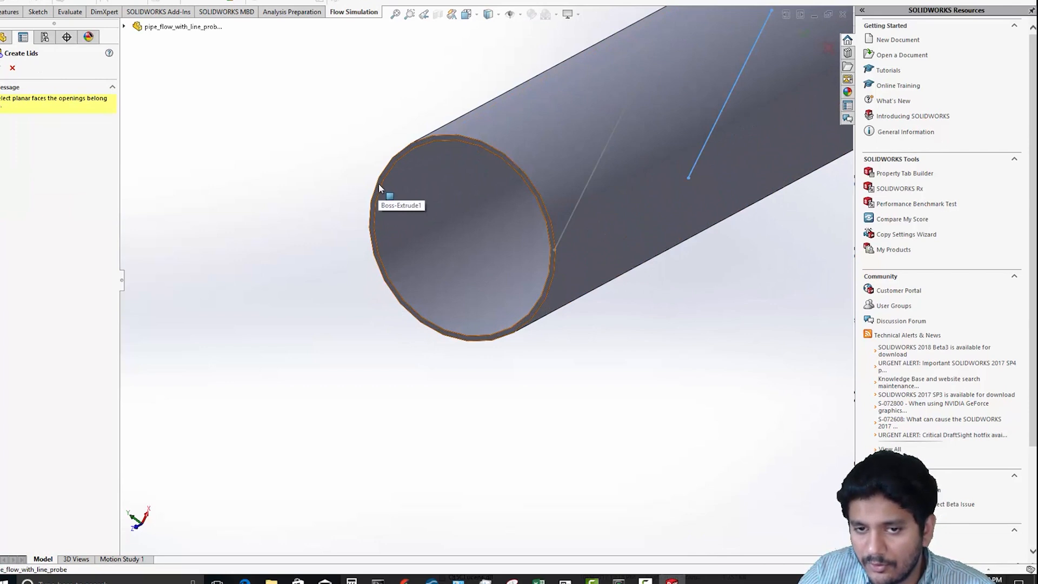
{"action": "left_click", "coordinate": [379, 187]}
{"action": "scroll", "coordinate": [341, 322], "scroll_direction": "up", "scroll_amount": 5}
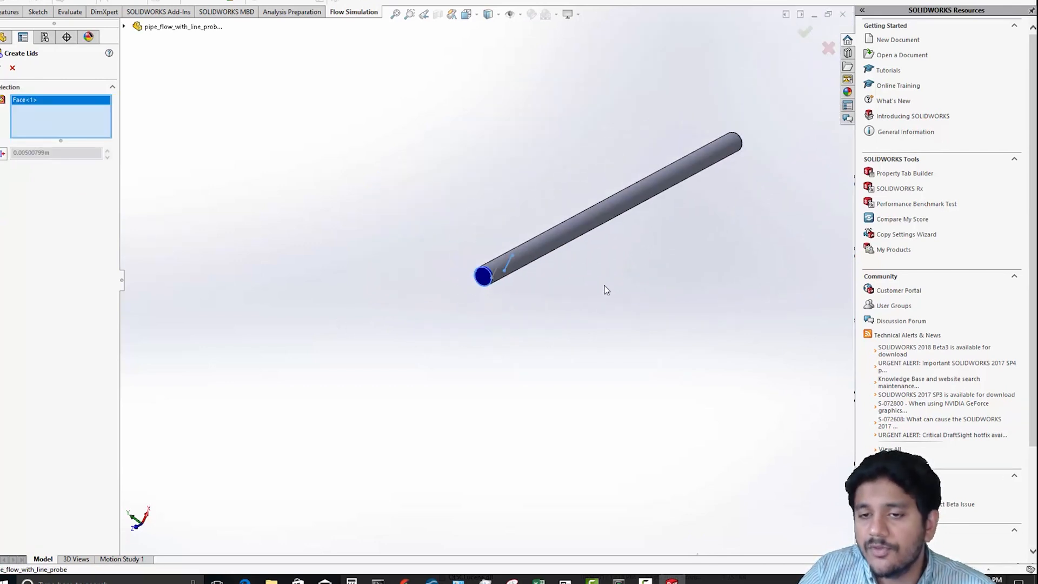
- Add the ring-shaped face at the pipe's opposite end to the selection and create lids on both openings
{"action": "middle_click_drag", "start_coordinate": [604, 290], "coordinate": [465, 322], "text": "ctrl"}
{"action": "middle_click_drag", "start_coordinate": [558, 269], "coordinate": [461, 353]}
{"action": "scroll", "coordinate": [471, 331], "scroll_direction": "down", "scroll_amount": 4}
{"action": "scroll", "coordinate": [587, 193], "scroll_direction": "down", "scroll_amount": 4}
{"action": "middle_click_drag", "start_coordinate": [522, 252], "coordinate": [582, 197], "text": "ctrl"}
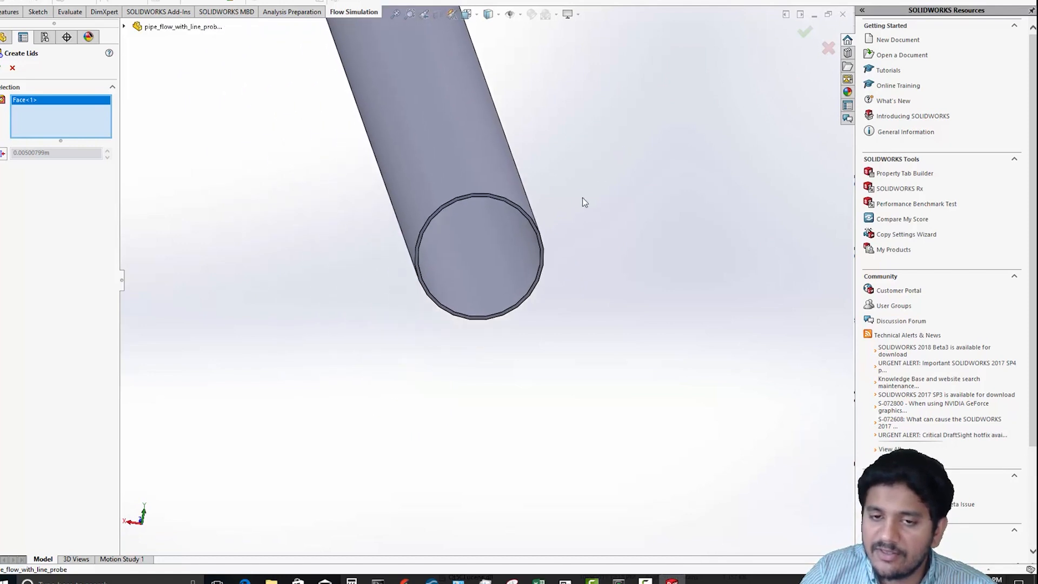
{"action": "scroll", "coordinate": [541, 249], "scroll_direction": "down", "scroll_amount": 3}
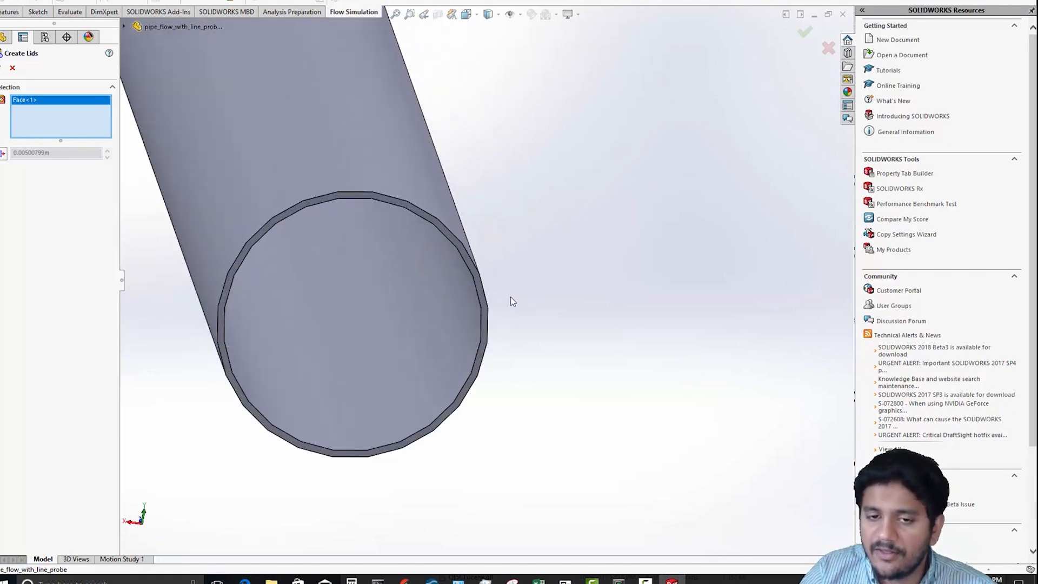
{"action": "left_click", "coordinate": [447, 231]}
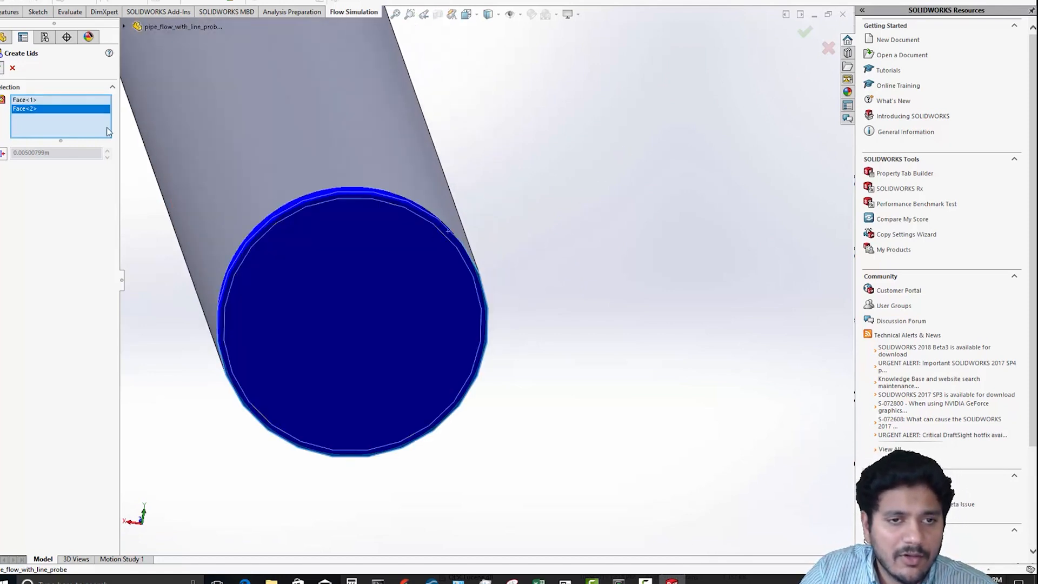
{"action": "key", "text": "Return"}
- Create a Flow Simulation project named pipe_flow_with_line_probe, using the current configuration and the internal_water template
{"action": "scroll", "coordinate": [336, 348], "scroll_direction": "up", "scroll_amount": 10}
{"action": "middle_click_drag", "start_coordinate": [400, 352], "coordinate": [658, 294]}
{"action": "scroll", "coordinate": [609, 307], "scroll_direction": "down", "scroll_amount": 3}
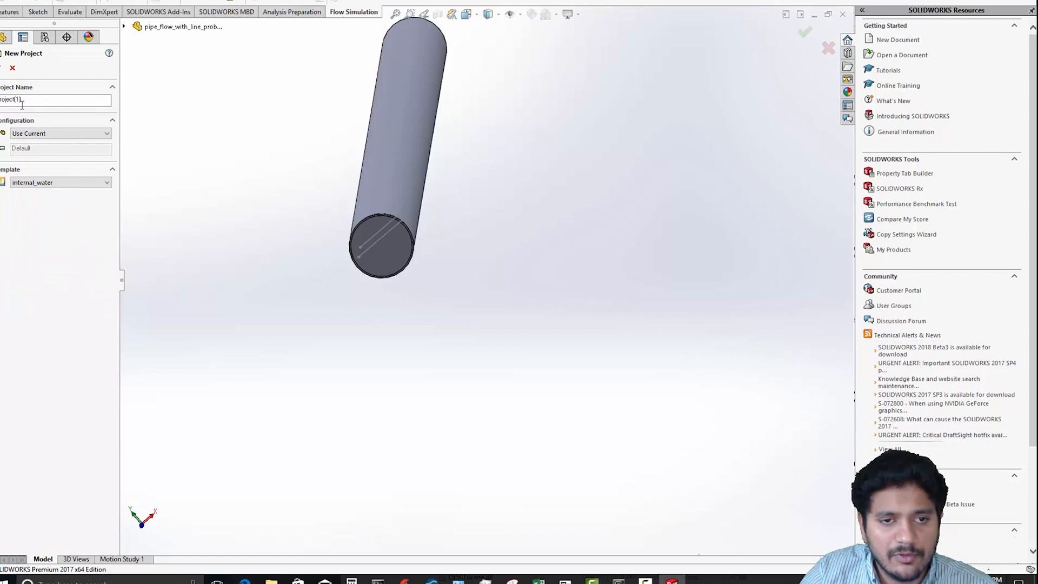
{"action": "double_click", "coordinate": [25, 99]}
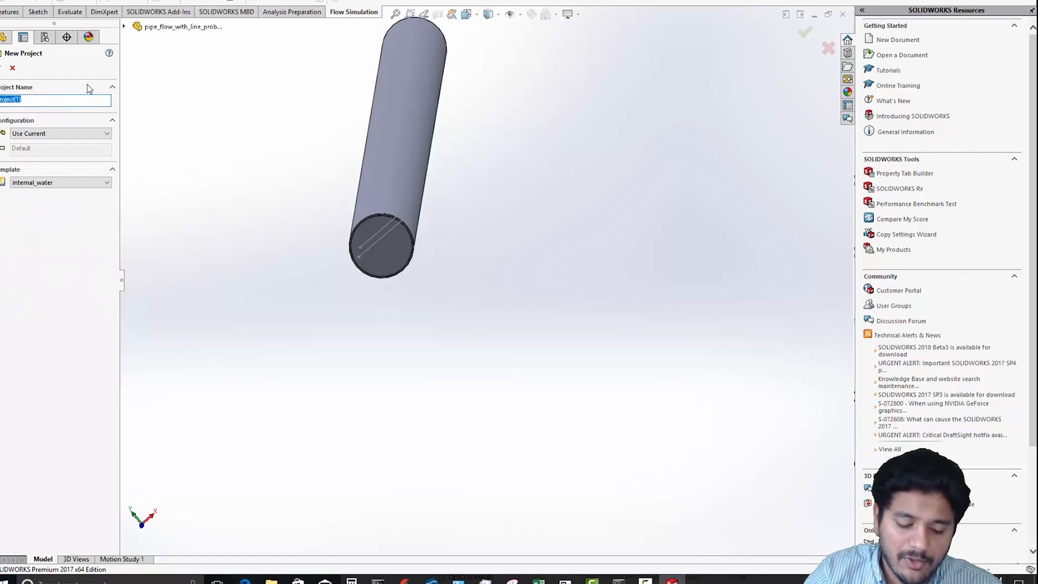
{"action": "type", "text": "pipe"}
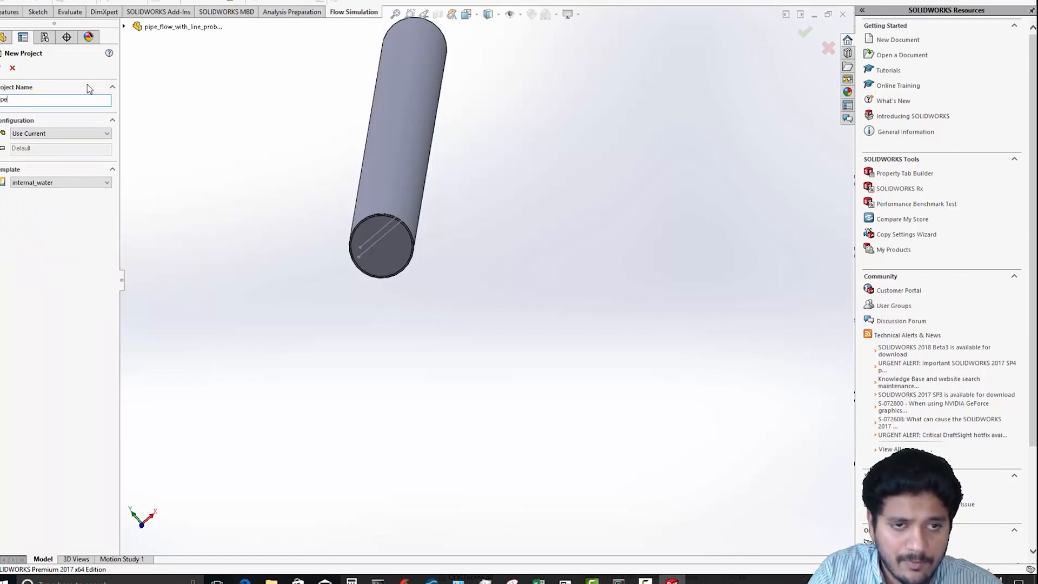
{"action": "type", "text": "_flow"}
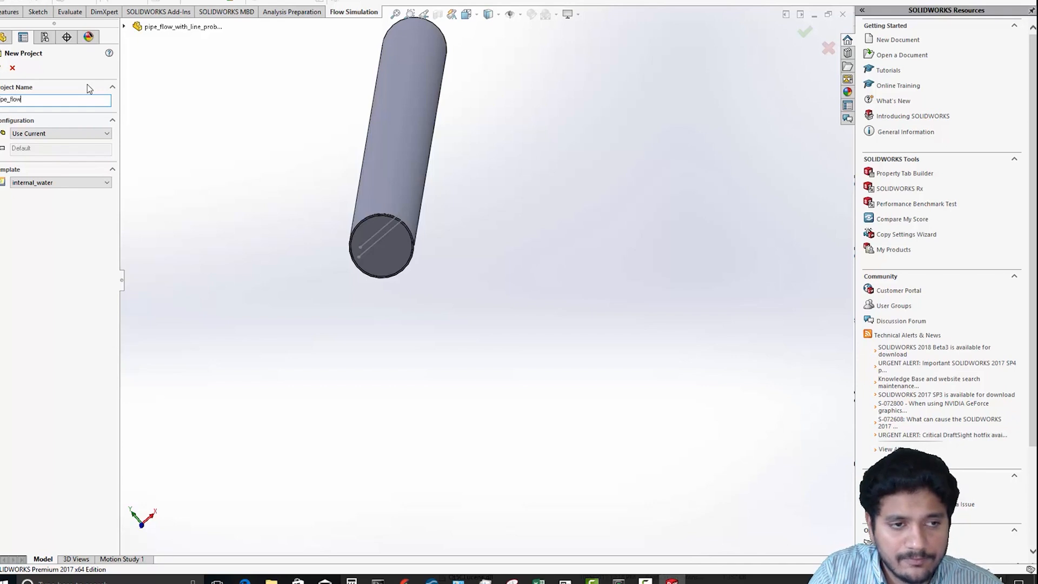
{"action": "type", "text": "_with_line_b"}
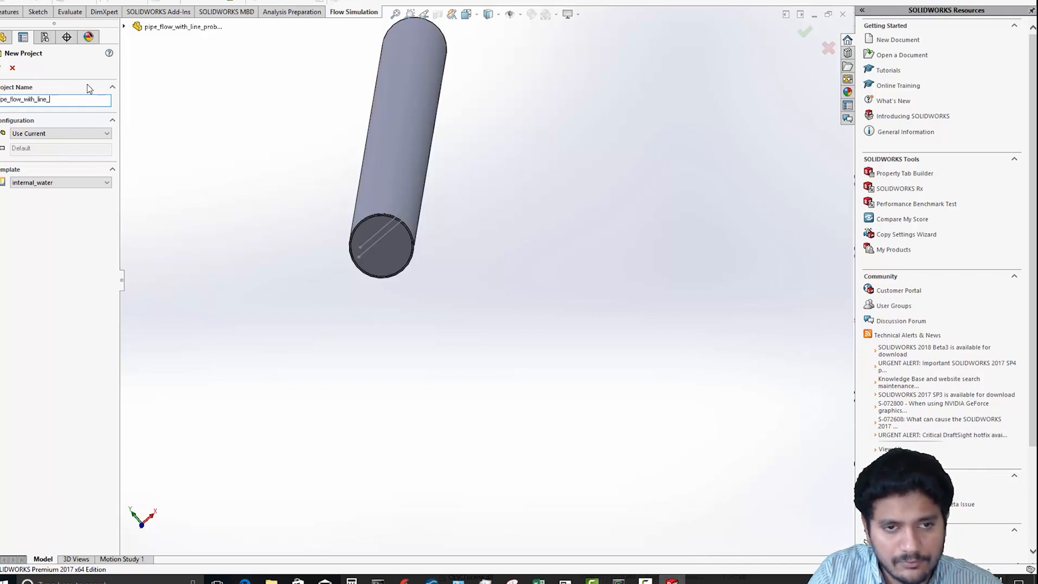
{"action": "key", "text": "BackSpace"}
{"action": "type", "text": "probe"}
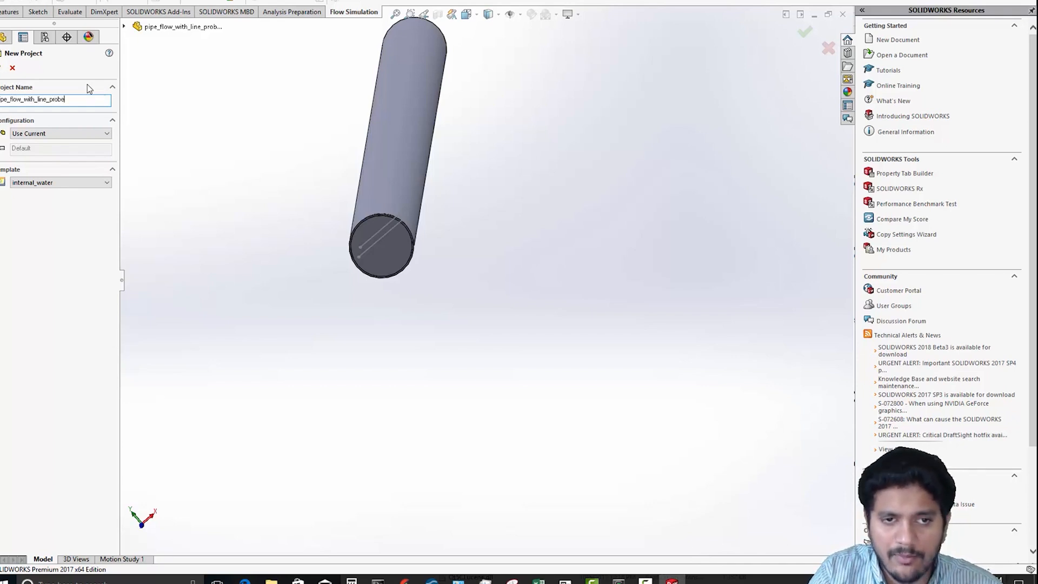
{"action": "left_click", "coordinate": [2, 69]}
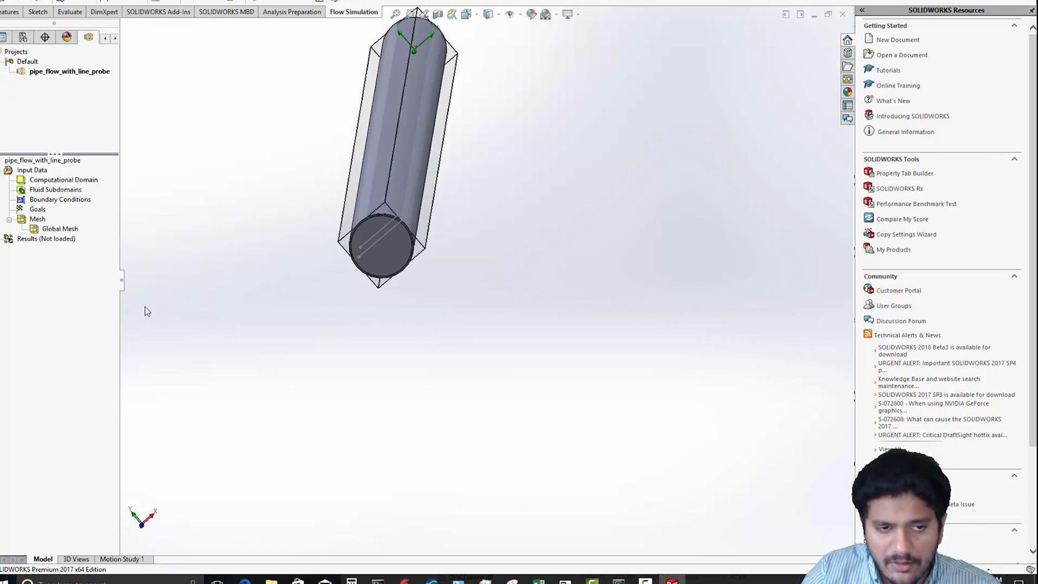
- Review the project's general settings, checking the analysis type, fluids and initial conditions
{"action": "right_click", "coordinate": [28, 174]}
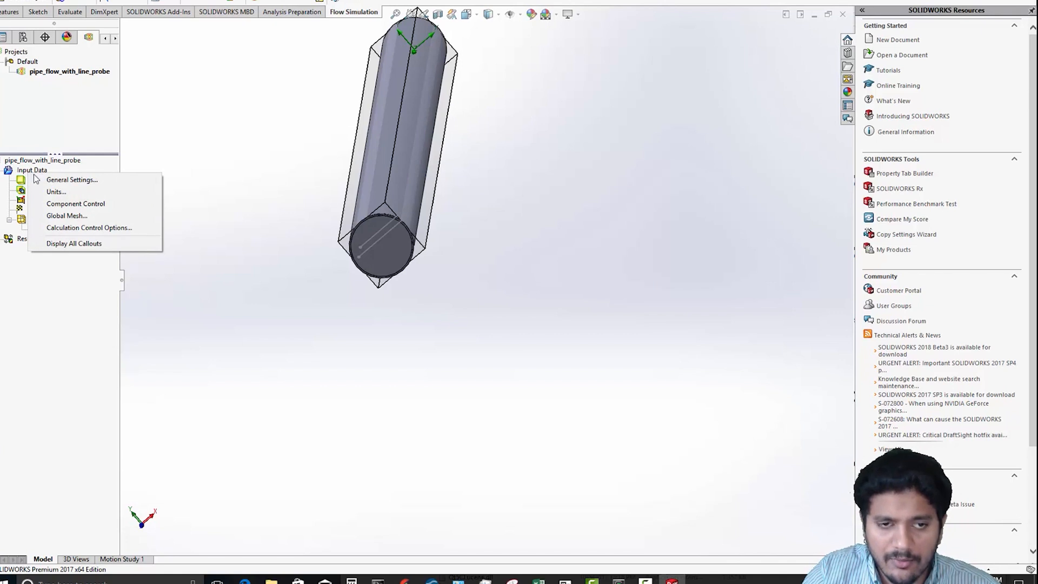
{"action": "left_click", "coordinate": [60, 179]}
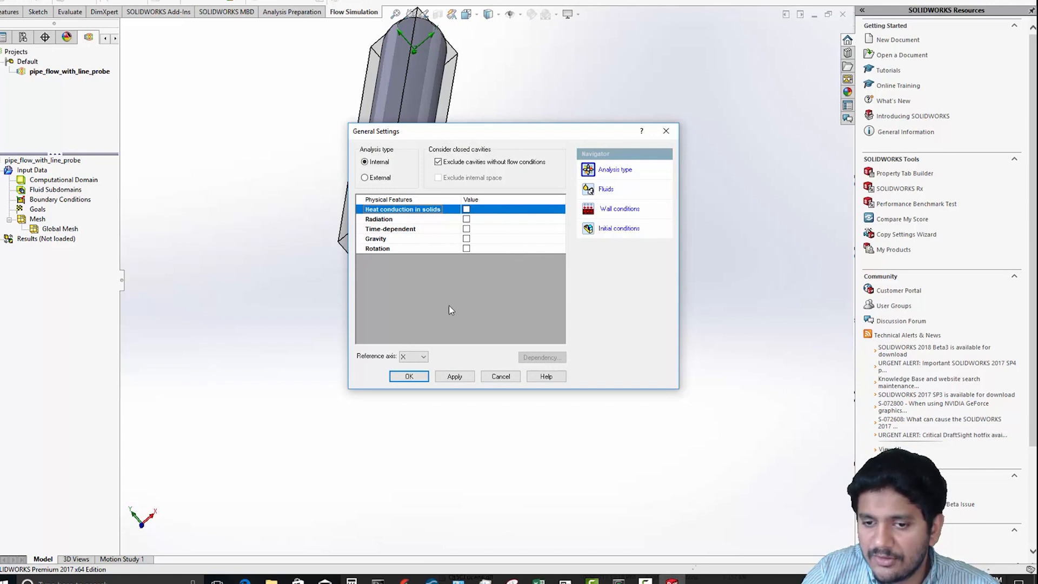
{"action": "left_click", "coordinate": [605, 190]}
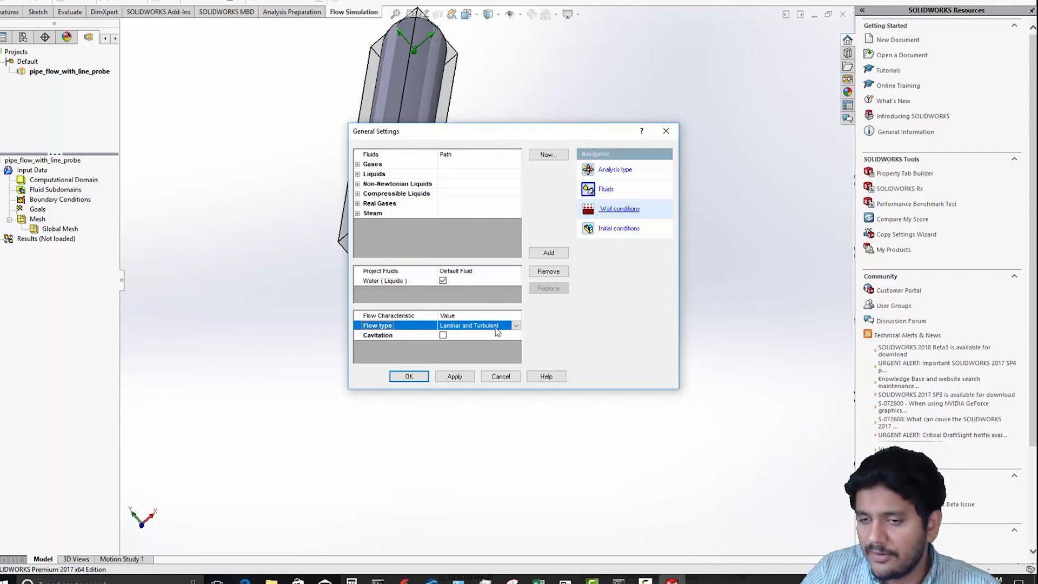
{"action": "left_click", "coordinate": [611, 233]}
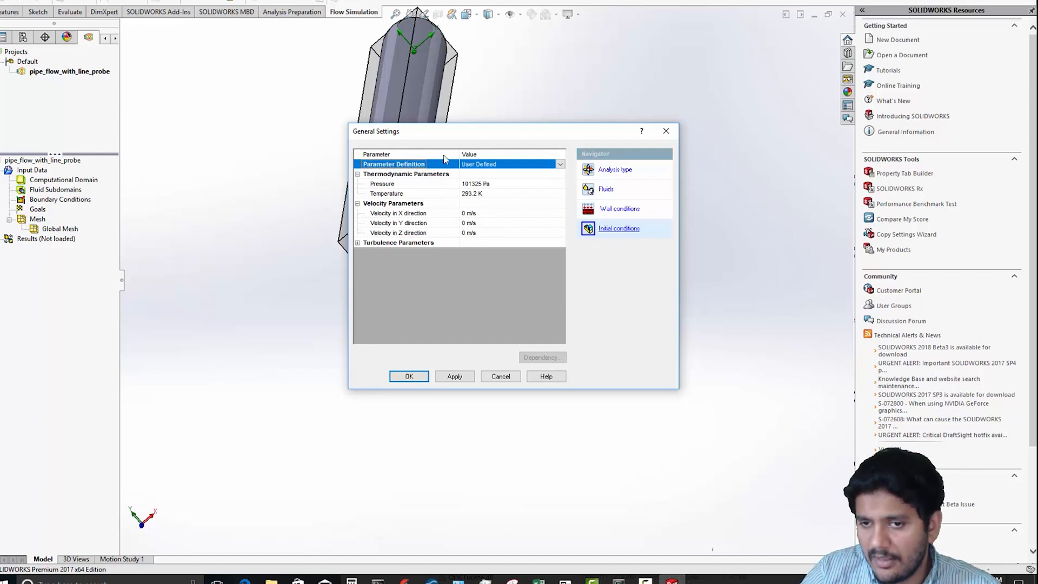
{"action": "left_click", "coordinate": [411, 377]}
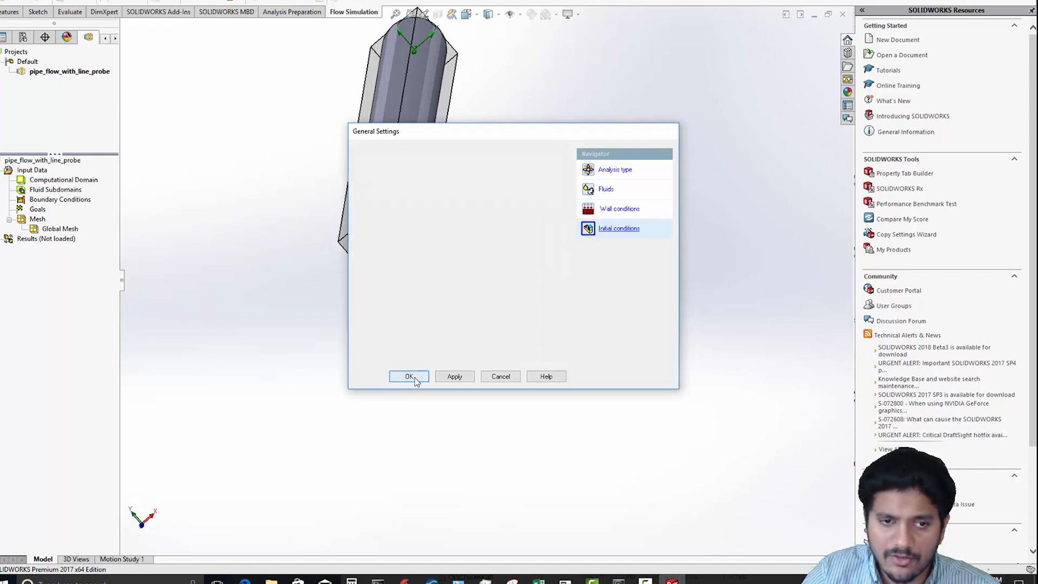
- Start a new boundary condition for the pipe end nearest the sketched probe lines
{"action": "right_click", "coordinate": [47, 203]}
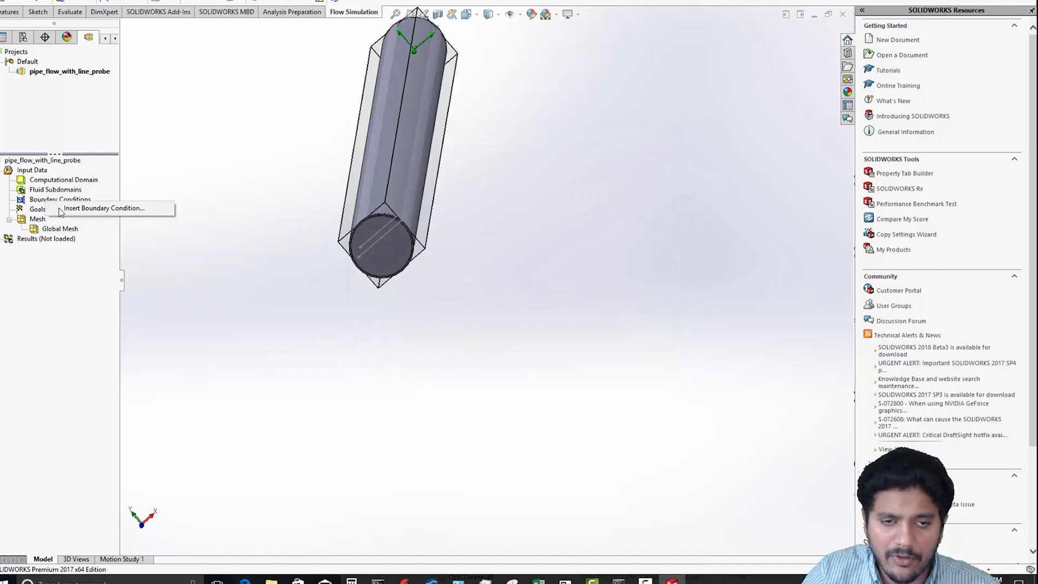
{"action": "left_click", "coordinate": [71, 208]}
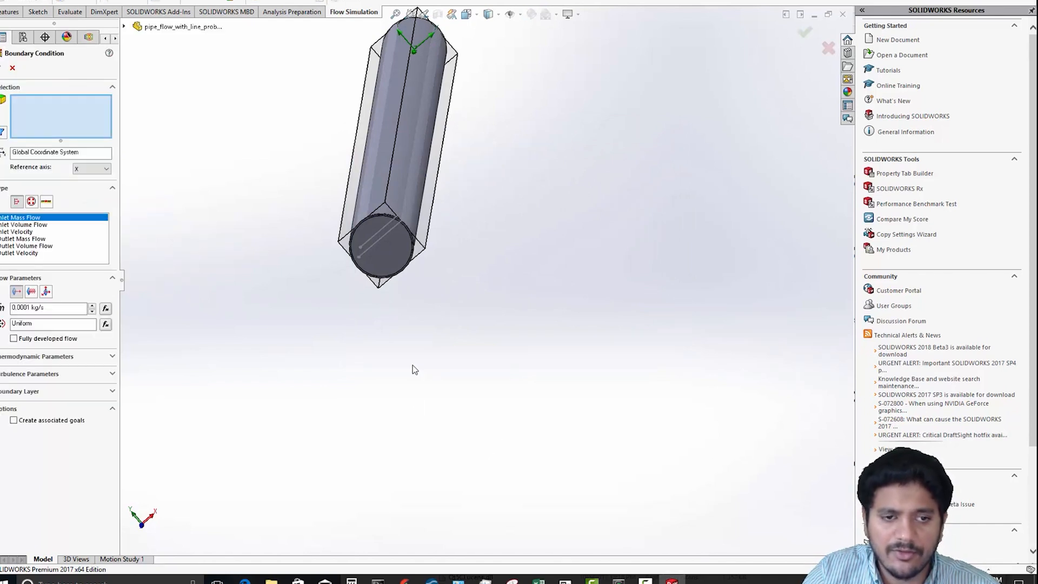
{"action": "scroll", "coordinate": [411, 364], "scroll_direction": "down", "scroll_amount": 2}
{"action": "scroll", "coordinate": [453, 308], "scroll_direction": "up", "scroll_amount": 2}
{"action": "middle_click_drag", "start_coordinate": [454, 292], "coordinate": [440, 357]}
{"action": "scroll", "coordinate": [397, 335], "scroll_direction": "down", "scroll_amount": 2}
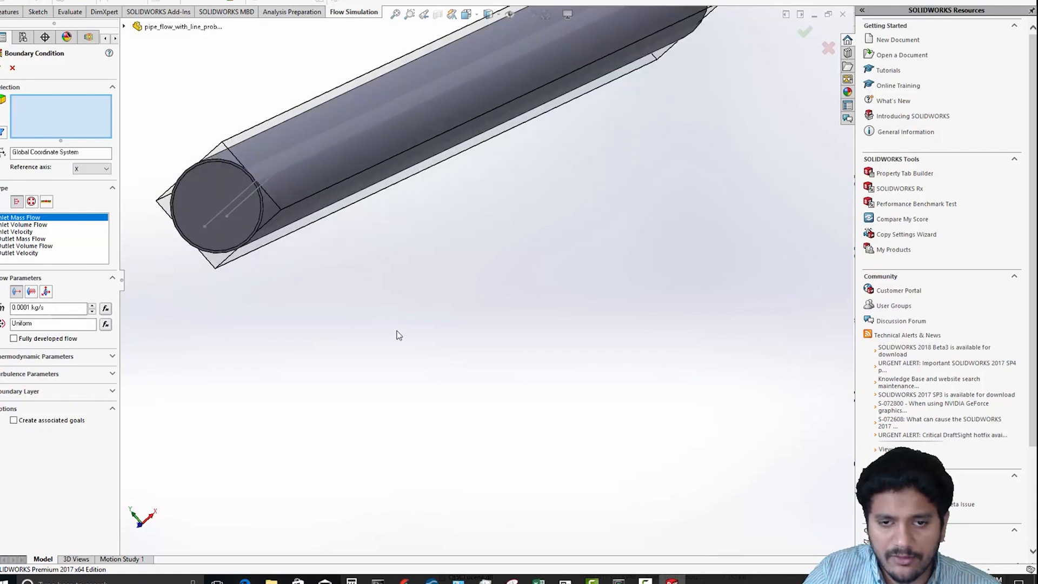
{"action": "middle_click_drag", "start_coordinate": [397, 331], "coordinate": [503, 381], "text": "ctrl"}
{"action": "right_click", "coordinate": [307, 250]}
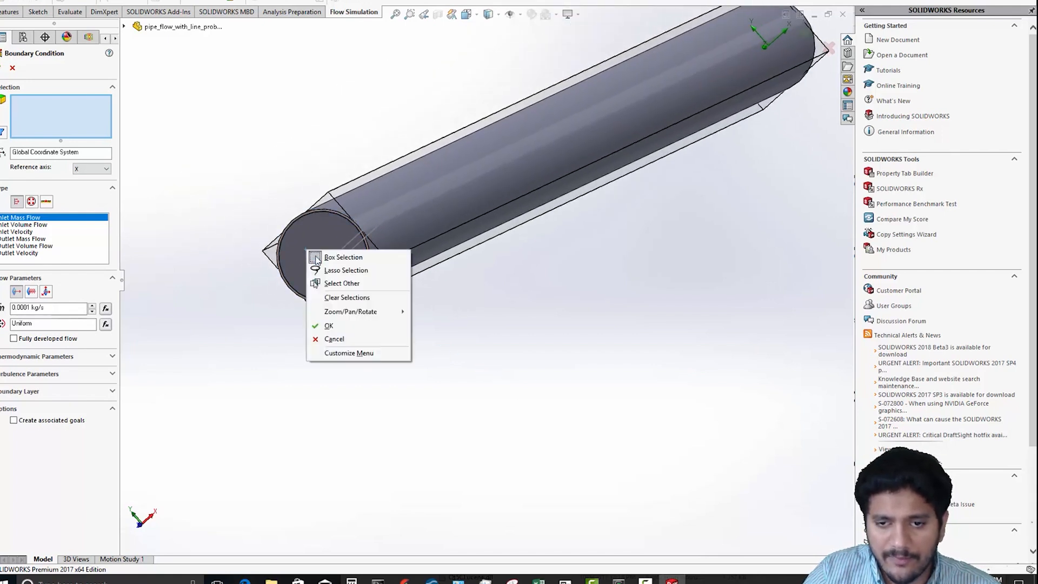
{"action": "left_click", "coordinate": [342, 282]}
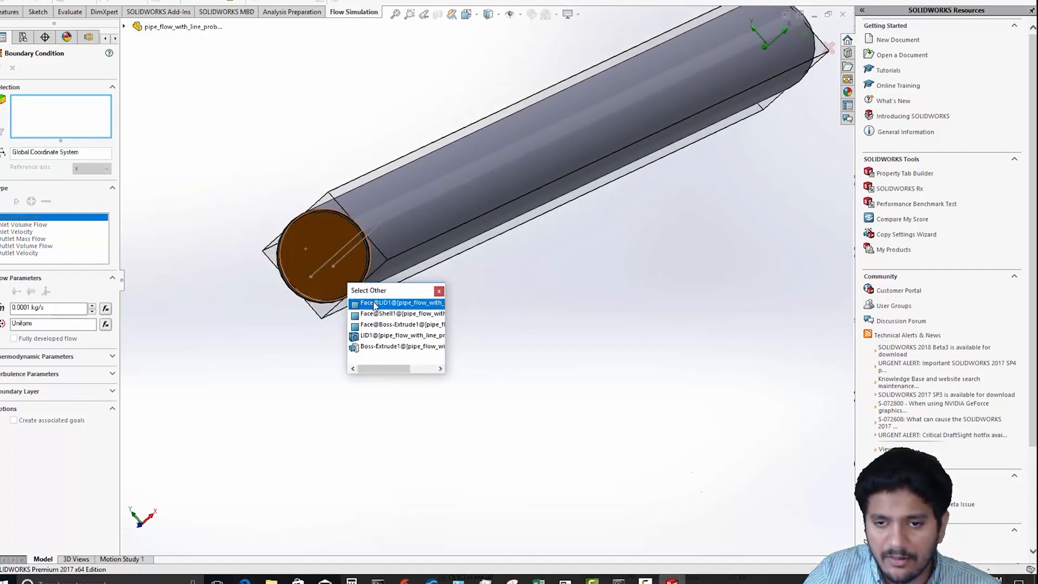
{"action": "left_click", "coordinate": [374, 304]}
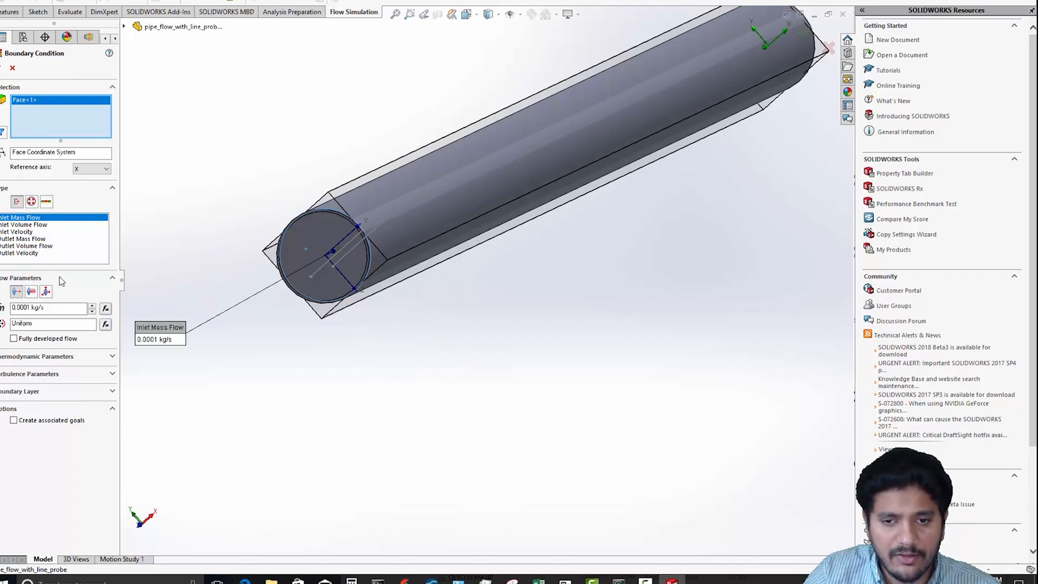
{"action": "right_click", "coordinate": [297, 235]}
{"action": "right_click", "coordinate": [21, 115]}
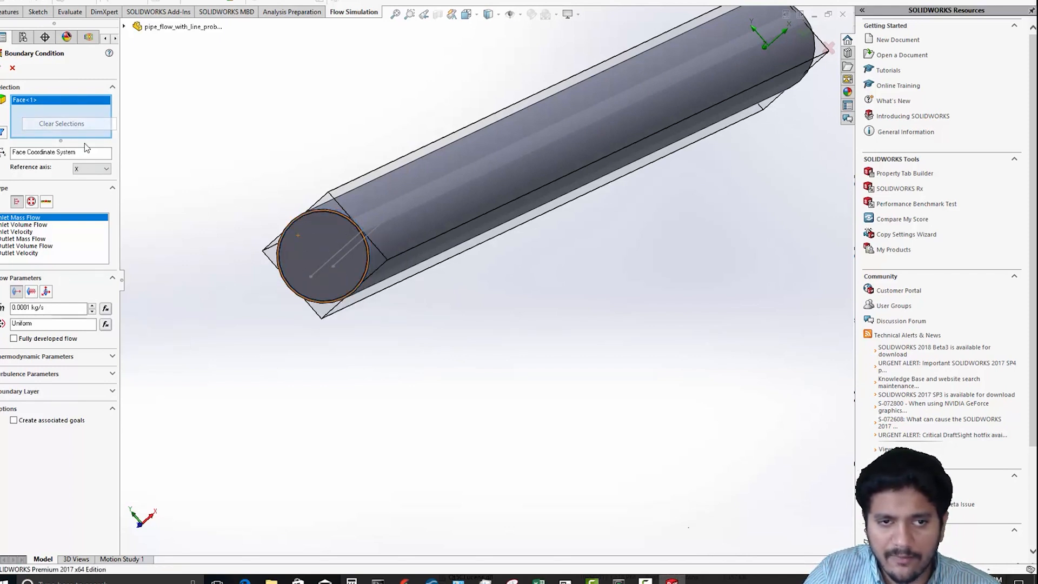
{"action": "left_click", "coordinate": [69, 125]}
- Select the LID1 face at the pipe end nearest the probe lines and assign it a Static Pressure condition
{"action": "right_click", "coordinate": [311, 243]}
{"action": "left_click", "coordinate": [347, 278]}
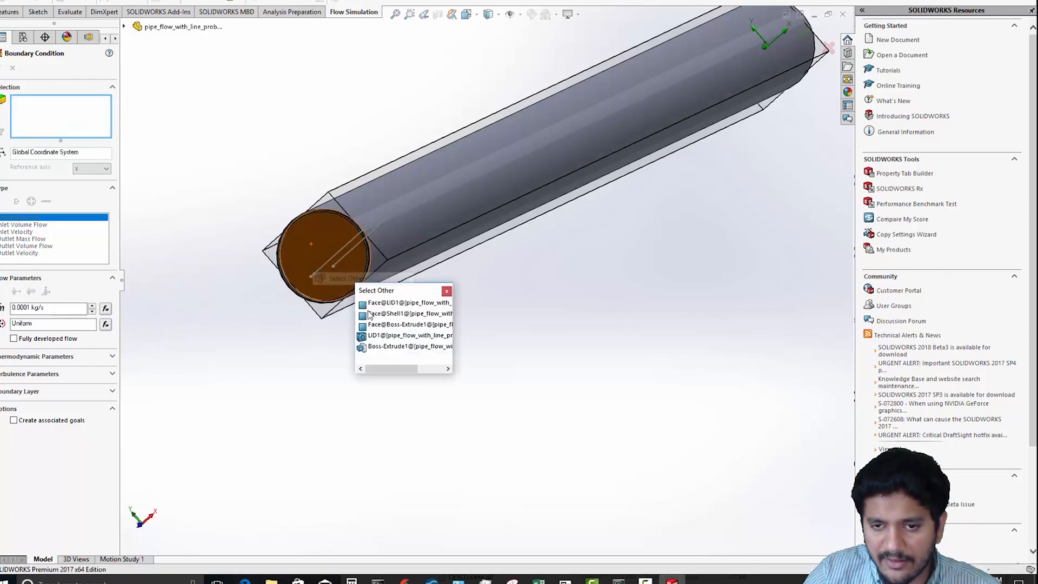
{"action": "left_click_drag", "start_coordinate": [453, 376], "coordinate": [527, 375]}
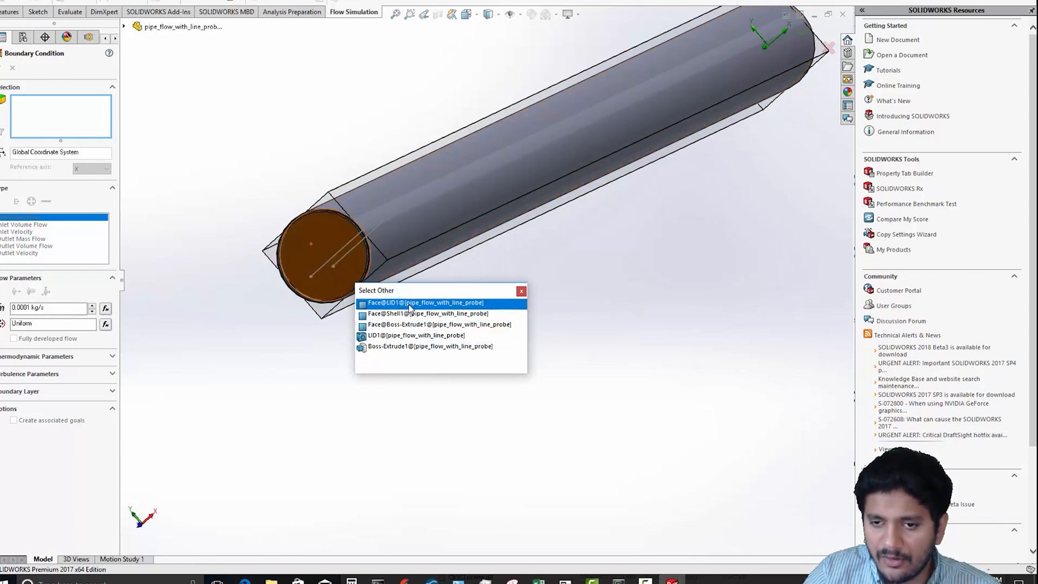
{"action": "left_click", "coordinate": [382, 304]}
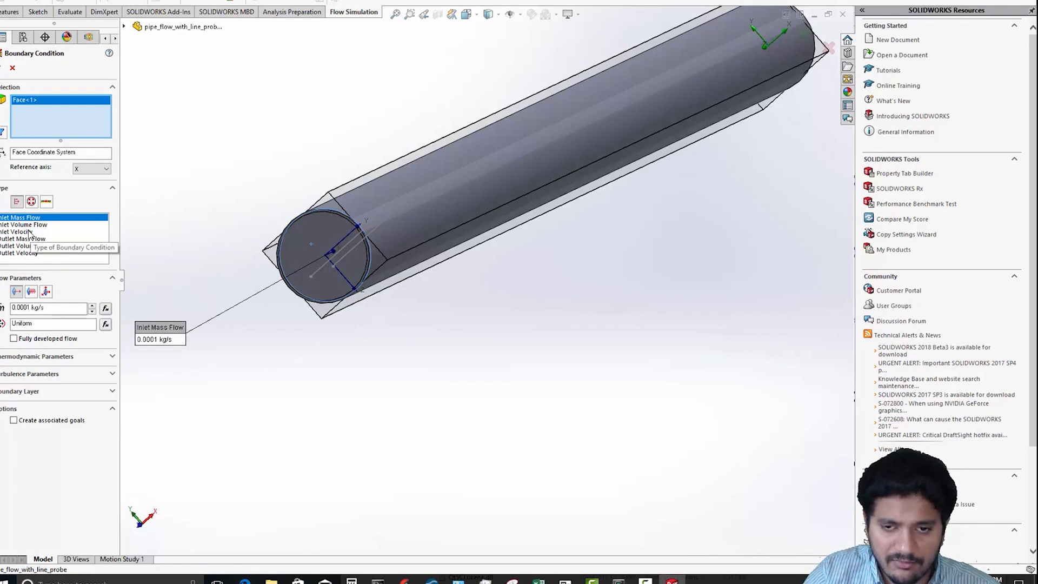
{"action": "left_click", "coordinate": [31, 201]}
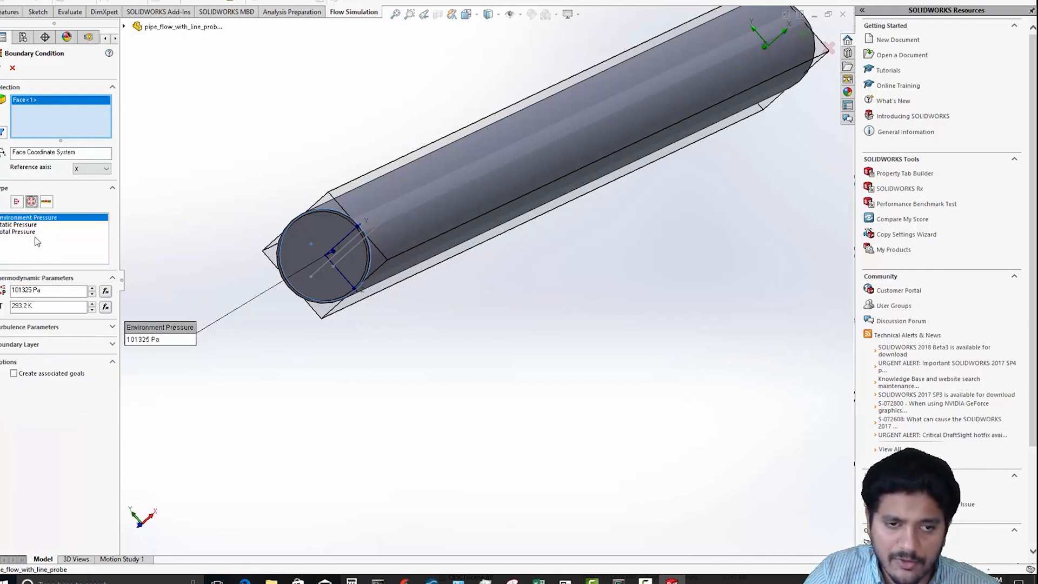
{"action": "left_click", "coordinate": [31, 225]}
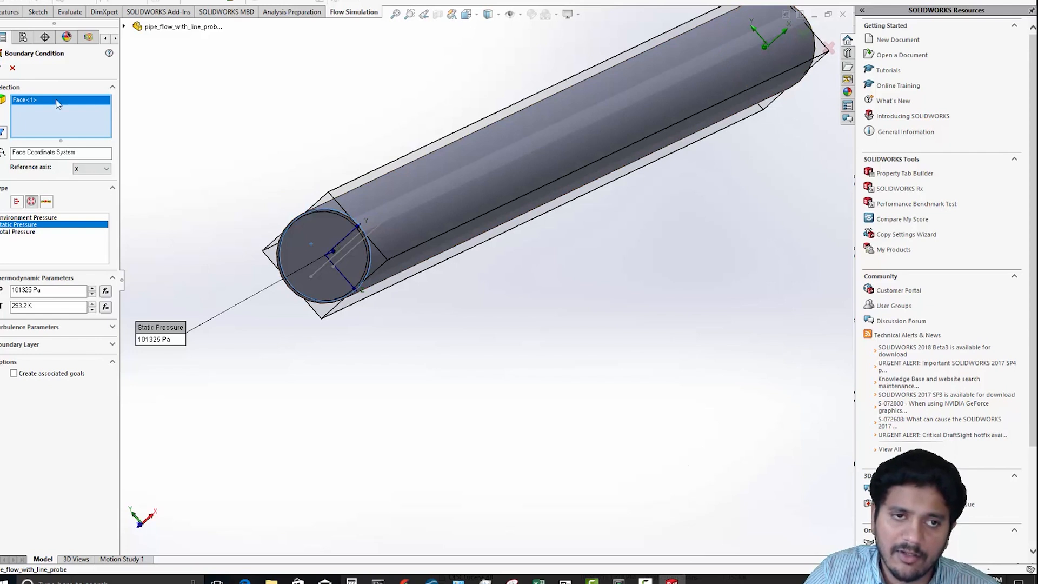
- Add an Inlet Velocity boundary condition on the LID2 face at the pipe's opposite end
{"action": "scroll", "coordinate": [508, 412], "scroll_direction": "up", "scroll_amount": 4}
{"action": "middle_click_drag", "start_coordinate": [577, 318], "coordinate": [348, 354]}
{"action": "middle_click_drag", "start_coordinate": [499, 356], "coordinate": [410, 324], "text": "ctrl"}
{"action": "scroll", "coordinate": [392, 342], "scroll_direction": "down", "scroll_amount": 3}
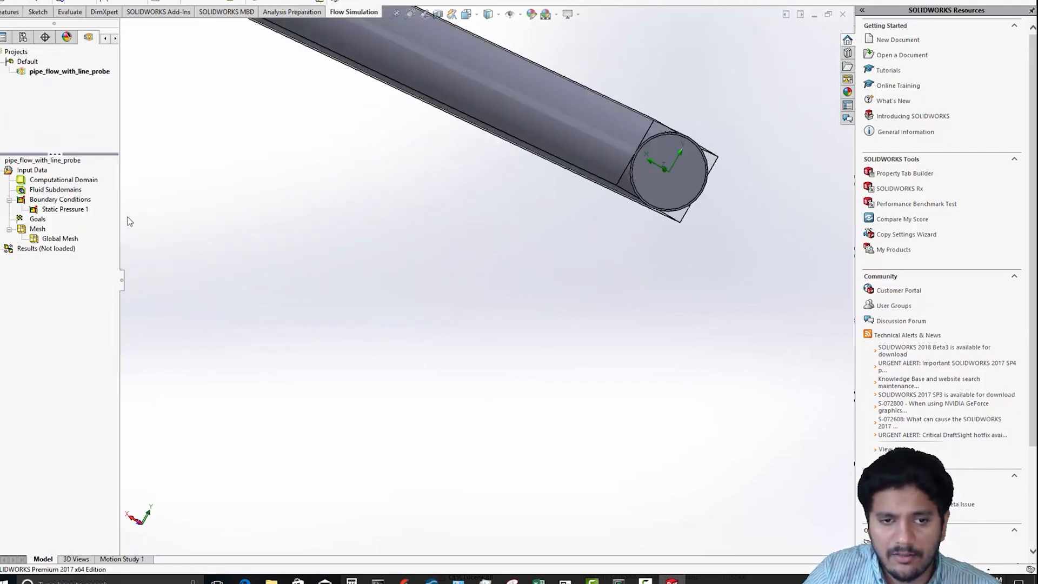
{"action": "right_click", "coordinate": [70, 204]}
{"action": "left_click", "coordinate": [116, 206]}
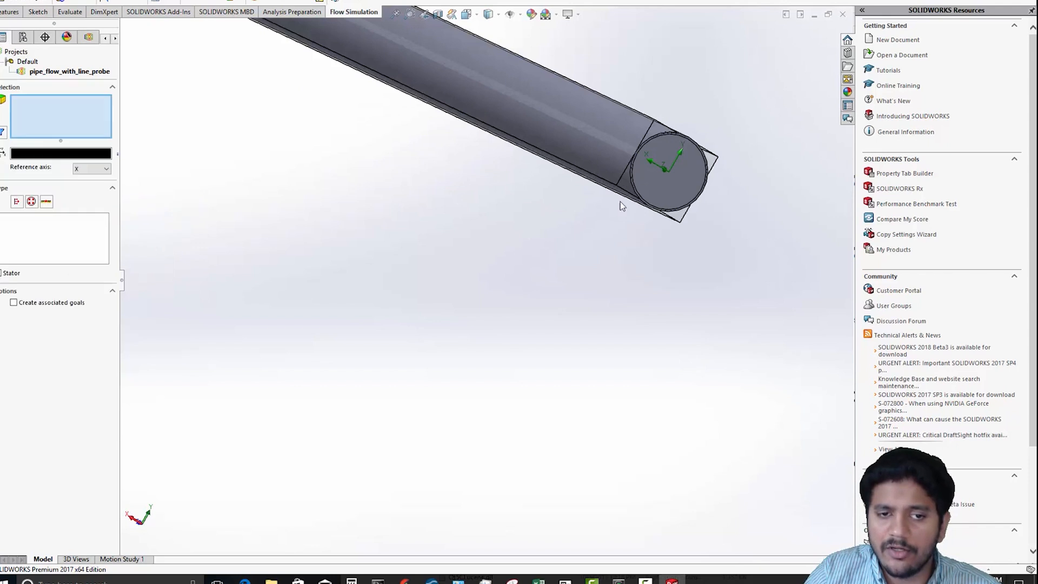
{"action": "right_click", "coordinate": [672, 161]}
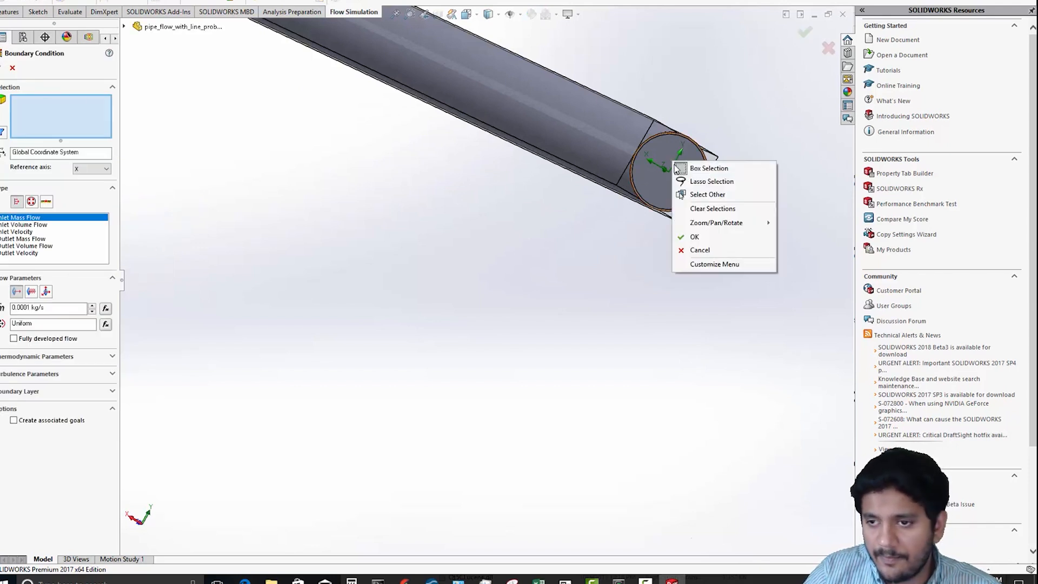
{"action": "left_click", "coordinate": [706, 194]}
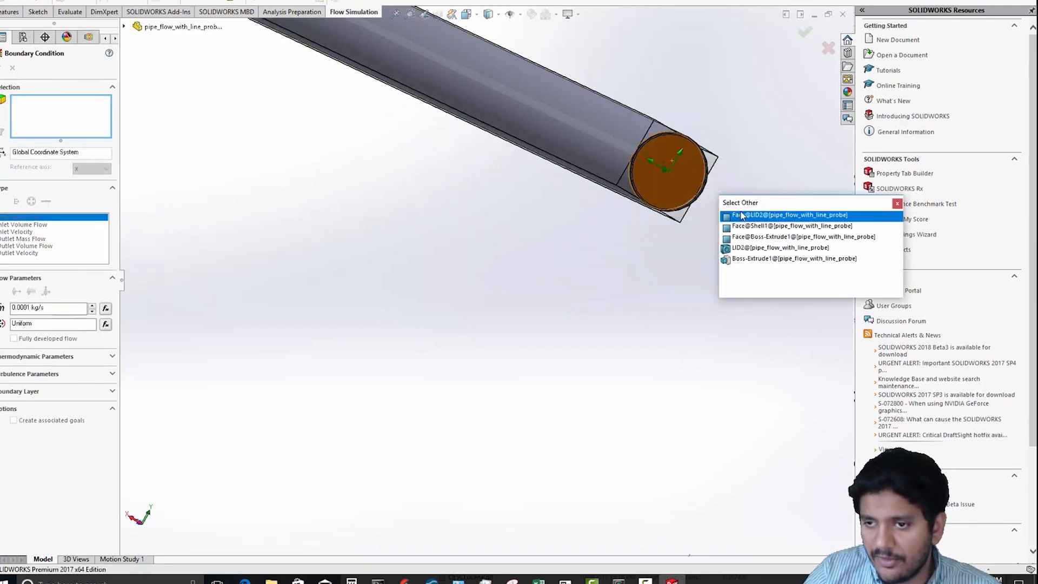
{"action": "left_click", "coordinate": [768, 213]}
{"action": "left_click", "coordinate": [33, 232]}
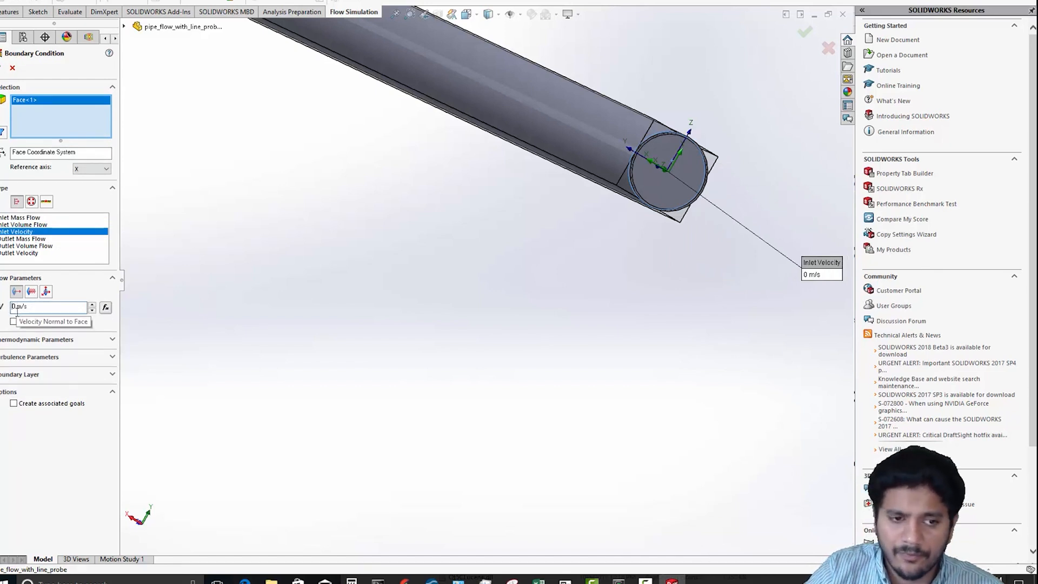
{"action": "key", "text": "Return"}
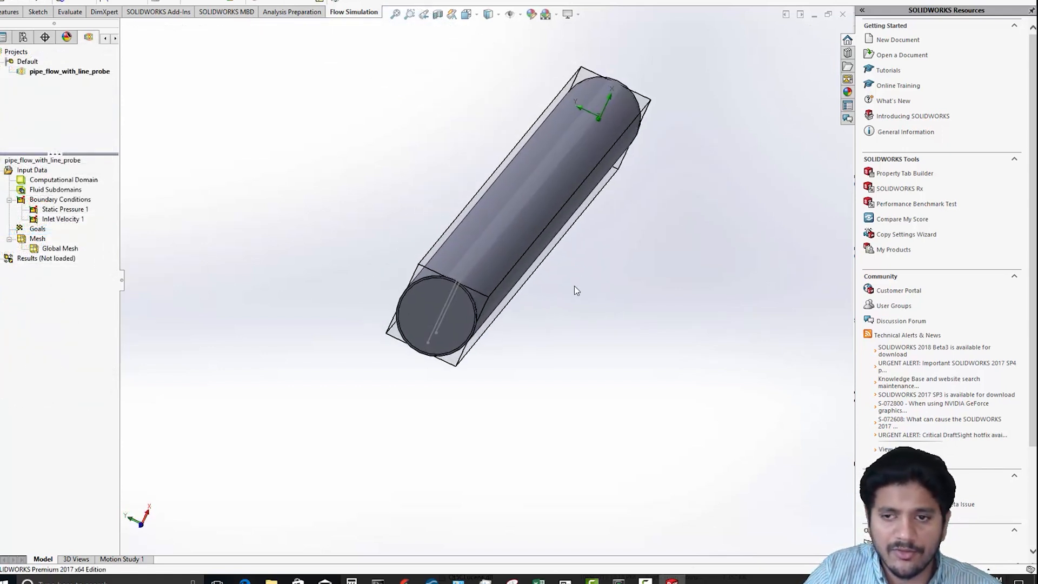
- Show the basic mesh of the global mesh on the pipe
{"action": "right_click", "coordinate": [61, 250]}
{"action": "left_click", "coordinate": [73, 269]}
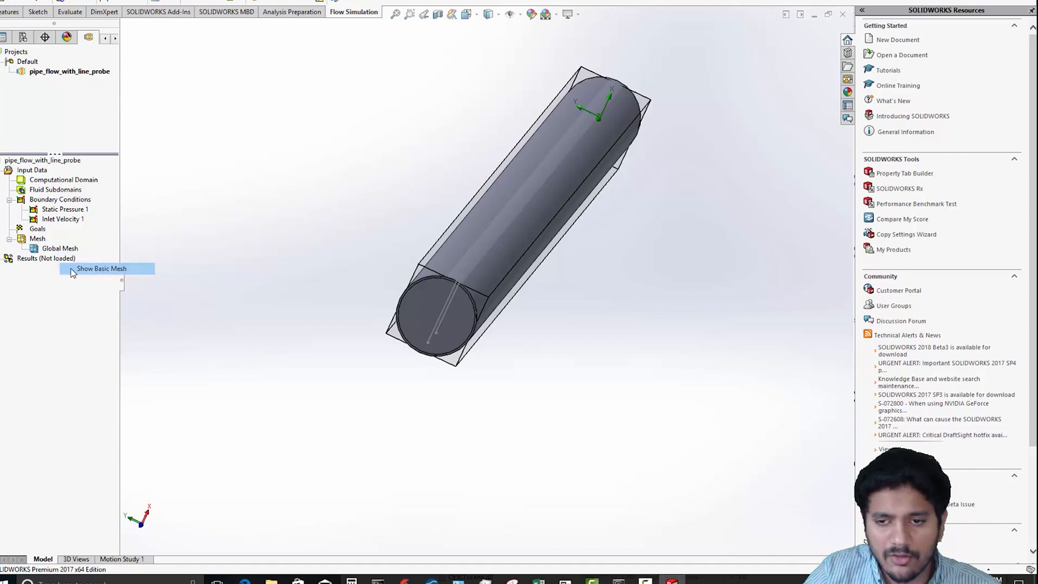
{"action": "middle_click_drag", "start_coordinate": [439, 379], "coordinate": [359, 322]}
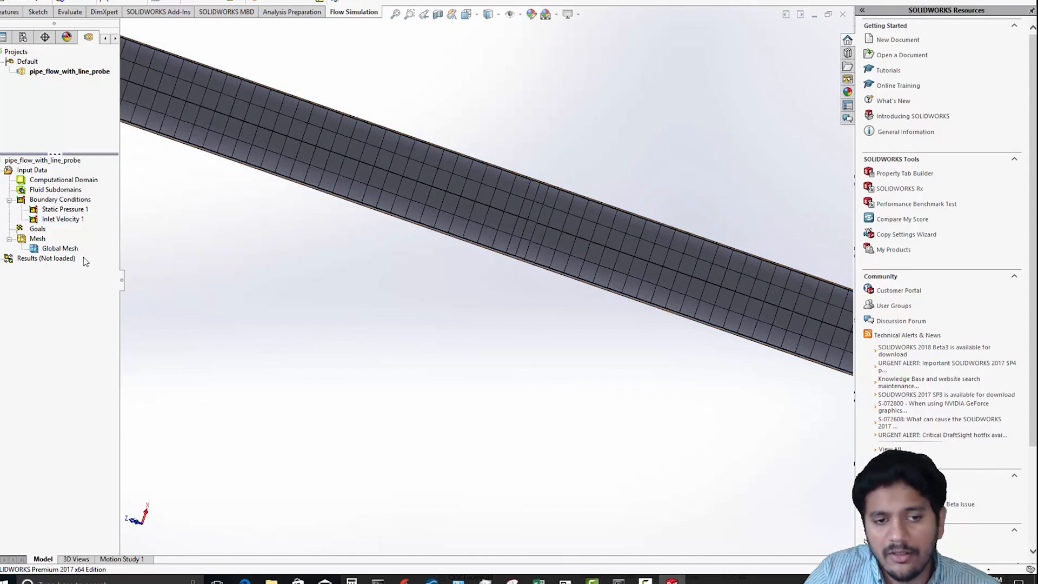
- Open the global mesh definition for editing and switch its type to Manual
{"action": "right_click", "coordinate": [37, 242]}
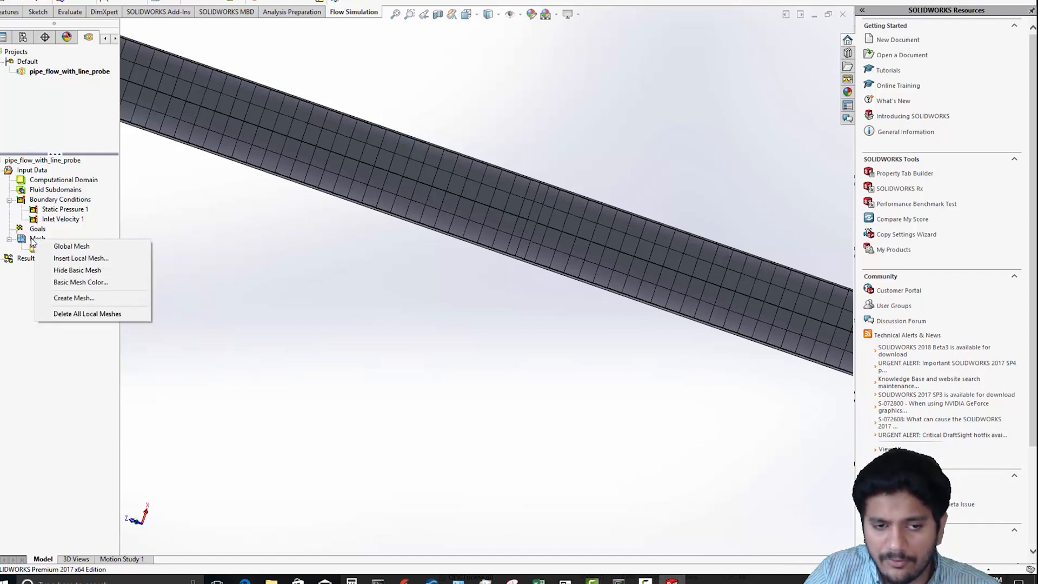
{"action": "left_click", "coordinate": [228, 242]}
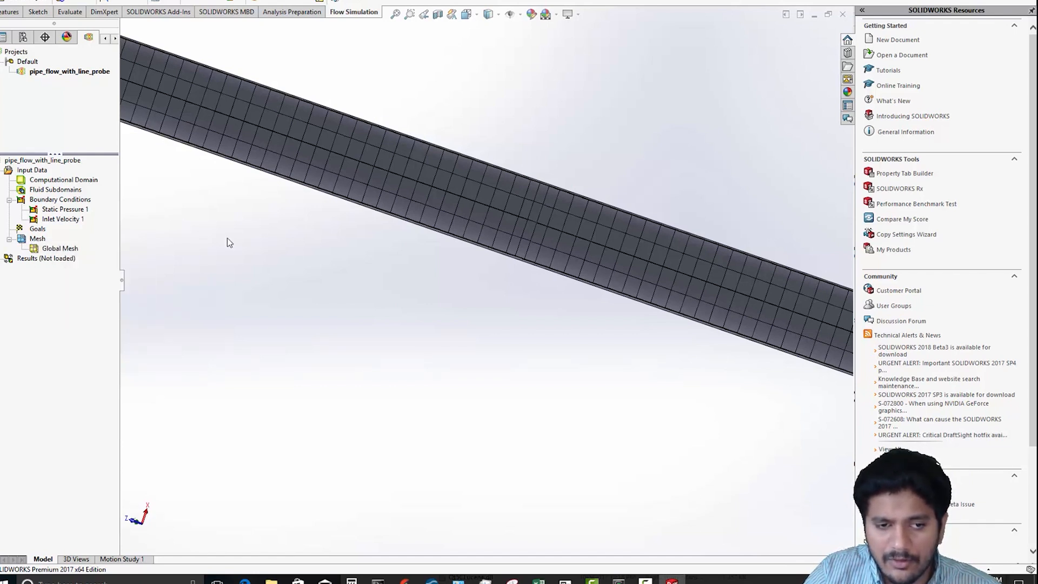
{"action": "right_click", "coordinate": [57, 251]}
{"action": "left_click", "coordinate": [70, 257]}
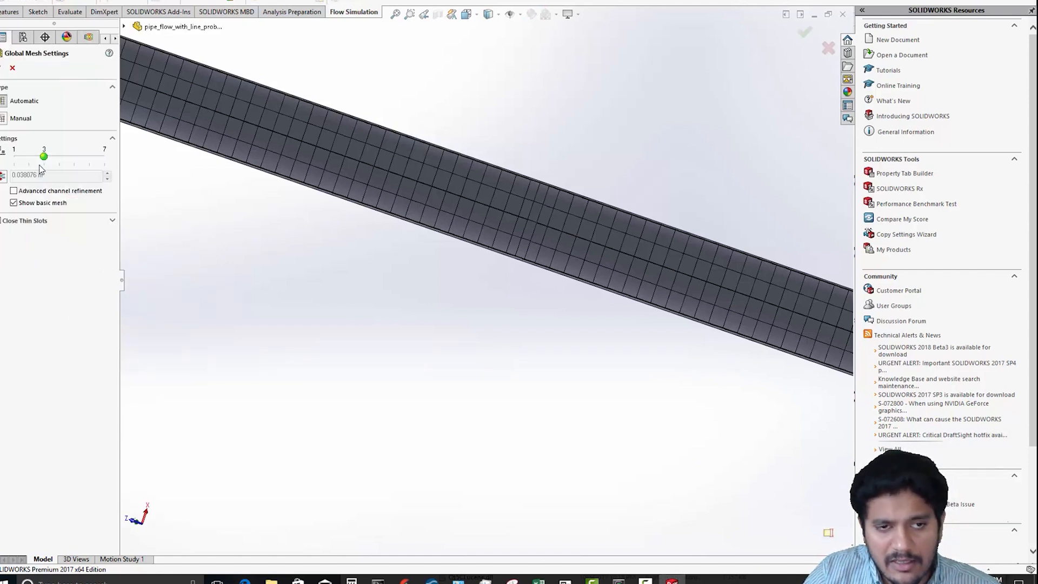
{"action": "left_click", "coordinate": [3, 120]}
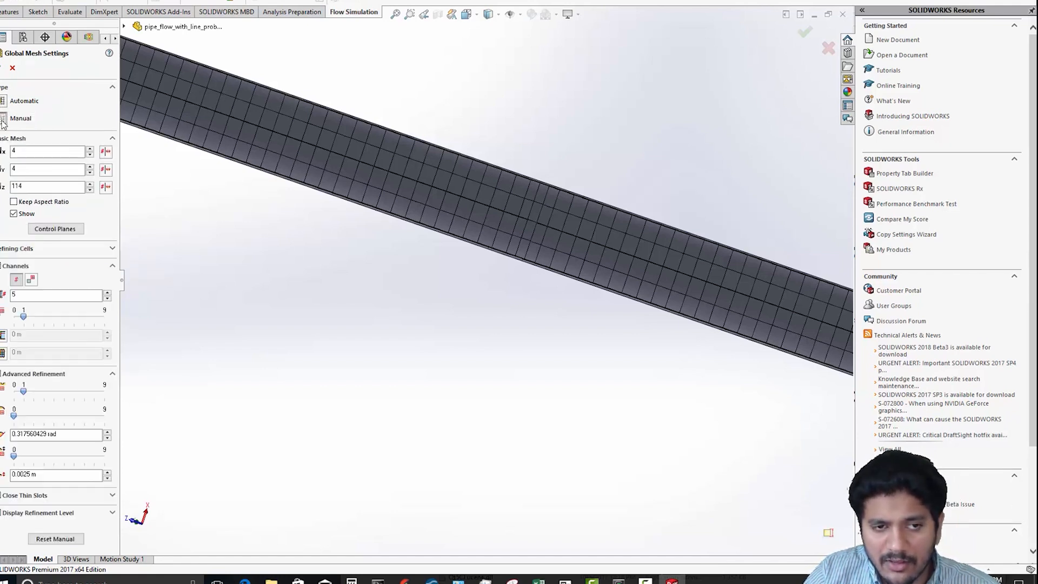
- Examine the basic mesh along the pipe's length and around the probe lines near its end
{"action": "scroll", "coordinate": [359, 324], "scroll_direction": "up", "scroll_amount": 5}
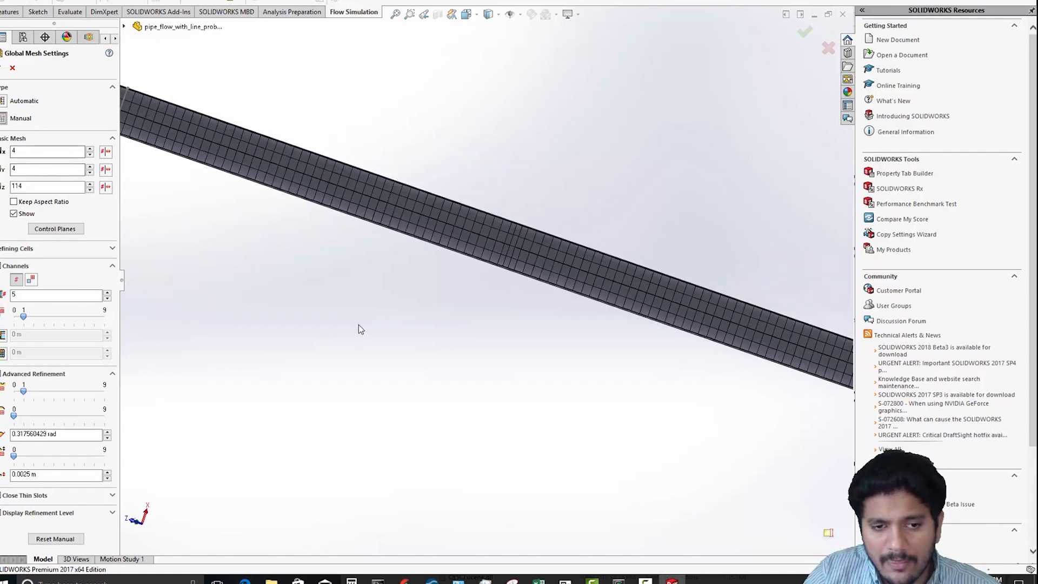
{"action": "middle_click_drag", "start_coordinate": [329, 303], "coordinate": [405, 357]}
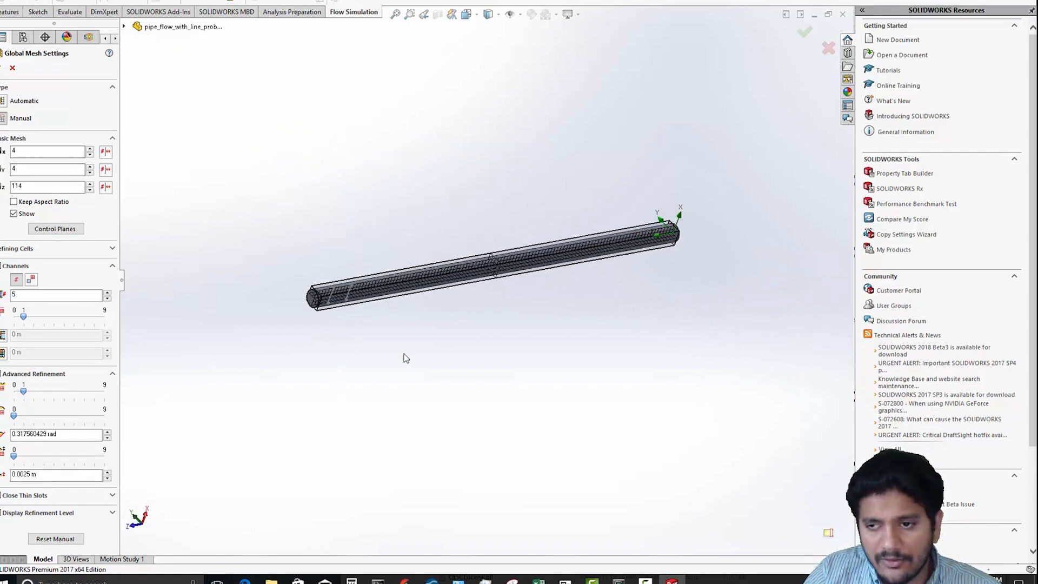
{"action": "scroll", "coordinate": [589, 243], "scroll_direction": "down", "scroll_amount": 5}
{"action": "middle_click_drag", "start_coordinate": [659, 346], "coordinate": [765, 274], "text": "ctrl"}
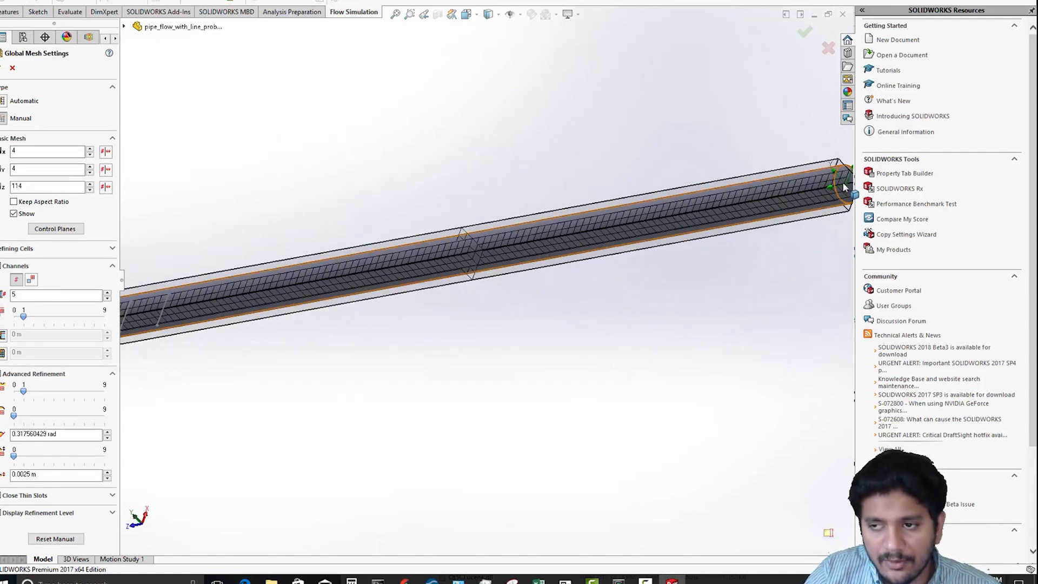
{"action": "scroll", "coordinate": [407, 353], "scroll_direction": "up", "scroll_amount": 3}
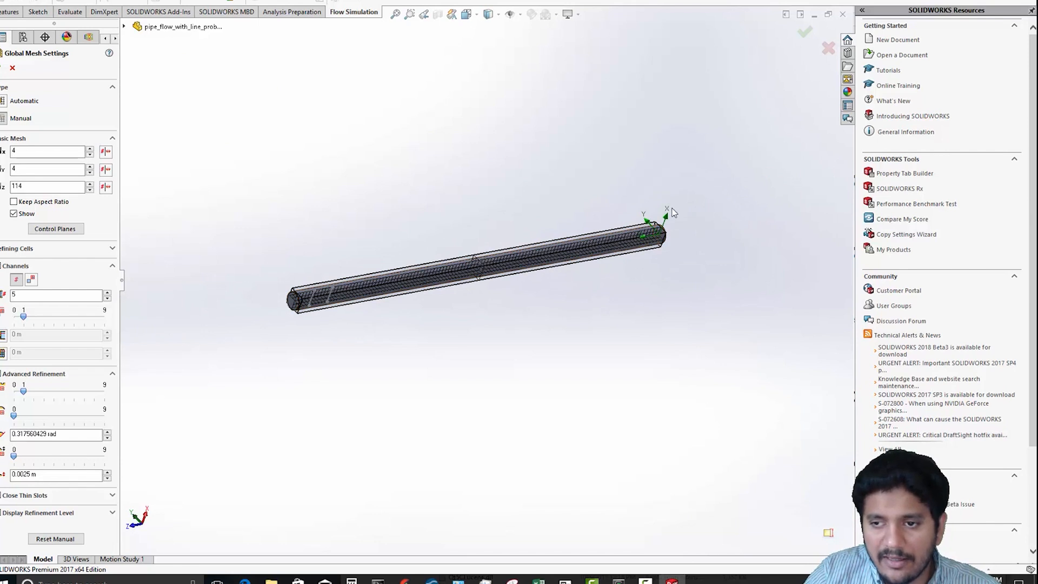
{"action": "scroll", "coordinate": [417, 366], "scroll_direction": "down", "scroll_amount": 3}
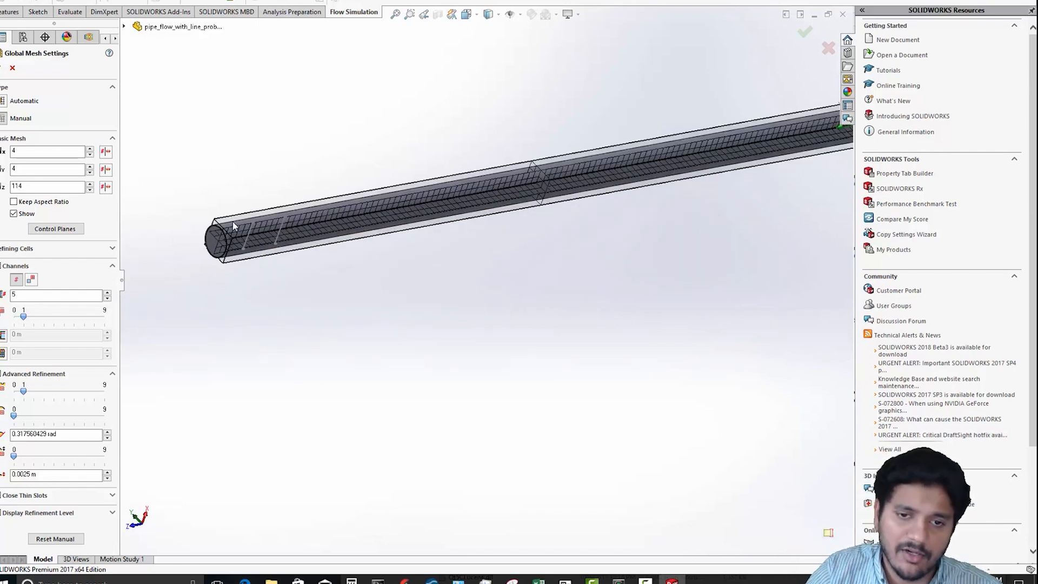
{"action": "scroll", "coordinate": [233, 226], "scroll_direction": "down", "scroll_amount": 5}
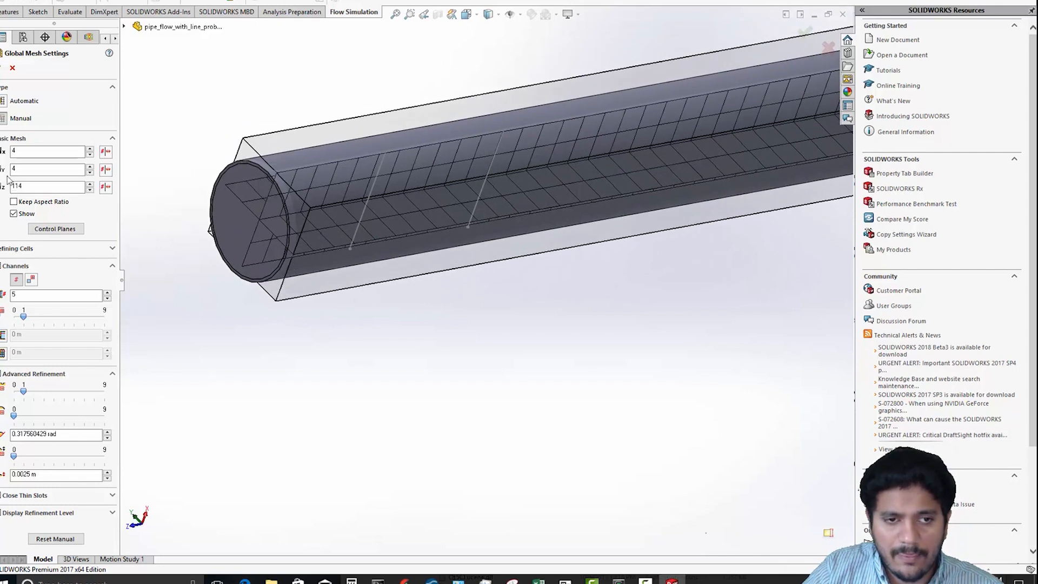
- Set the global basic mesh to 10 cells along X and 10 cells along Y
{"action": "double_click", "coordinate": [22, 150]}
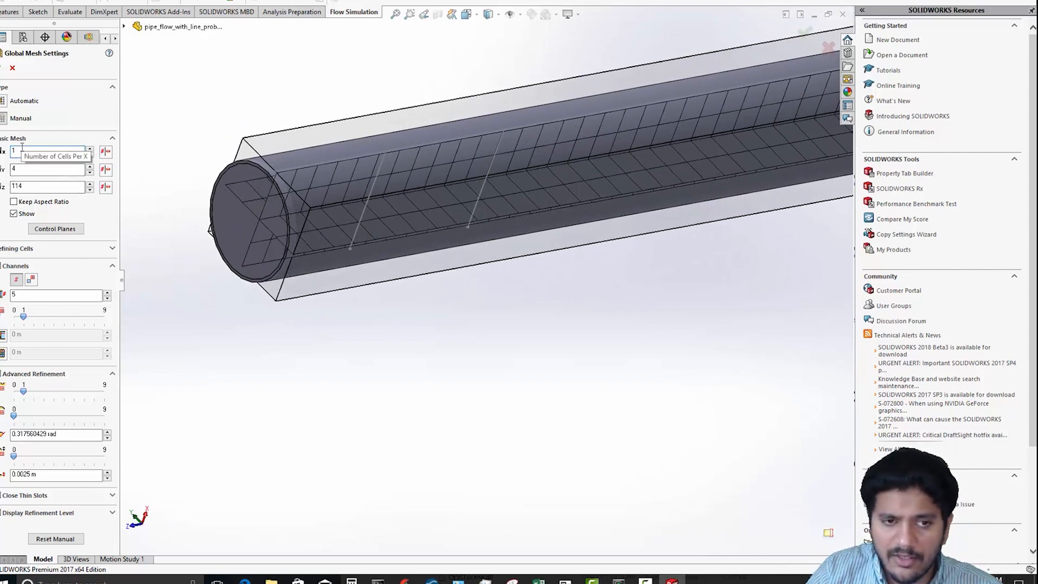
{"action": "type", "text": "10"}
{"action": "double_click", "coordinate": [24, 168]}
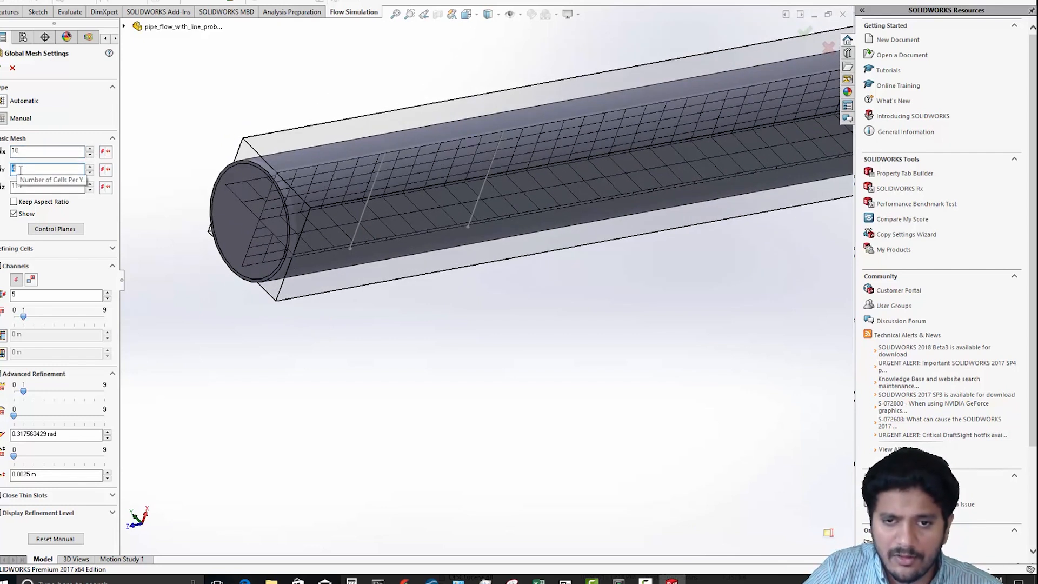
{"action": "type", "text": "10"}
{"action": "left_click", "coordinate": [46, 150]}
- Set the basic mesh to 50 cells along Z and apply the global mesh settings
{"action": "scroll", "coordinate": [466, 401], "scroll_direction": "up", "scroll_amount": 3}
{"action": "middle_click_drag", "start_coordinate": [466, 401], "coordinate": [484, 314]}
{"action": "scroll", "coordinate": [429, 385], "scroll_direction": "down", "scroll_amount": 3}
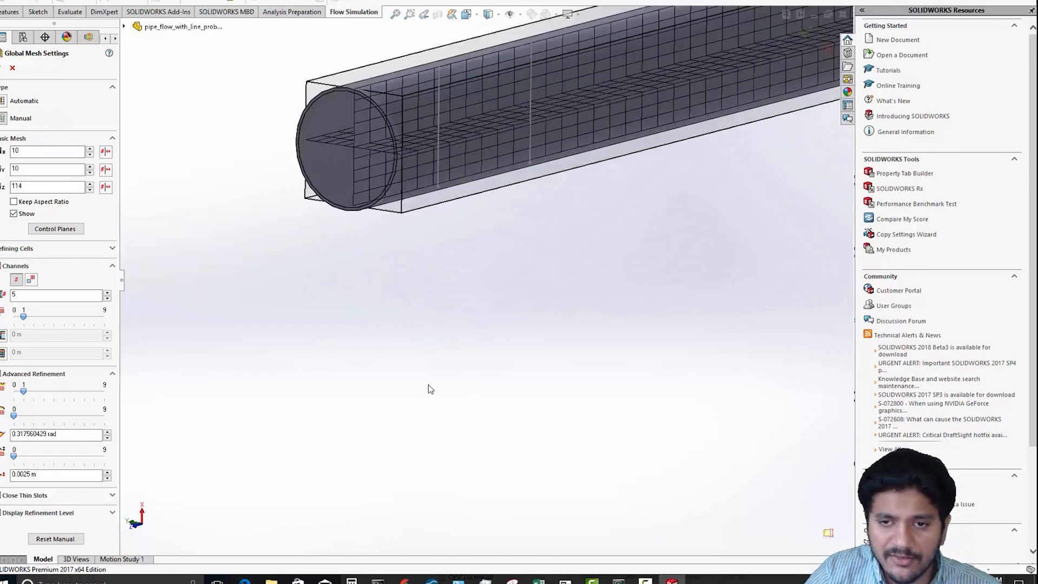
{"action": "middle_click_drag", "start_coordinate": [481, 272], "coordinate": [477, 338], "text": "ctrl"}
{"action": "double_click", "coordinate": [36, 187]}
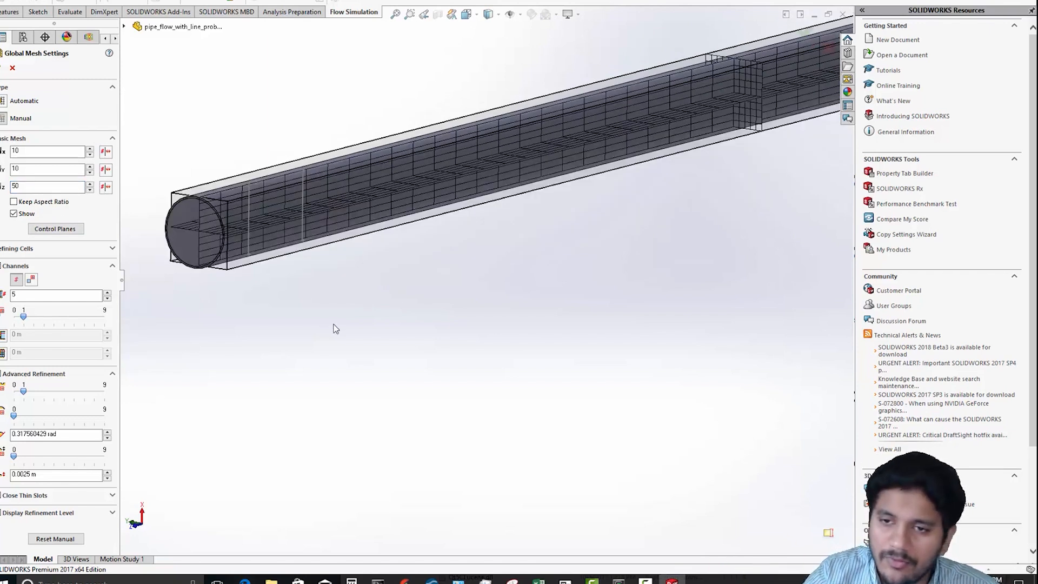
{"action": "scroll", "coordinate": [498, 303], "scroll_direction": "up", "scroll_amount": 3}
{"action": "key", "text": "f"}
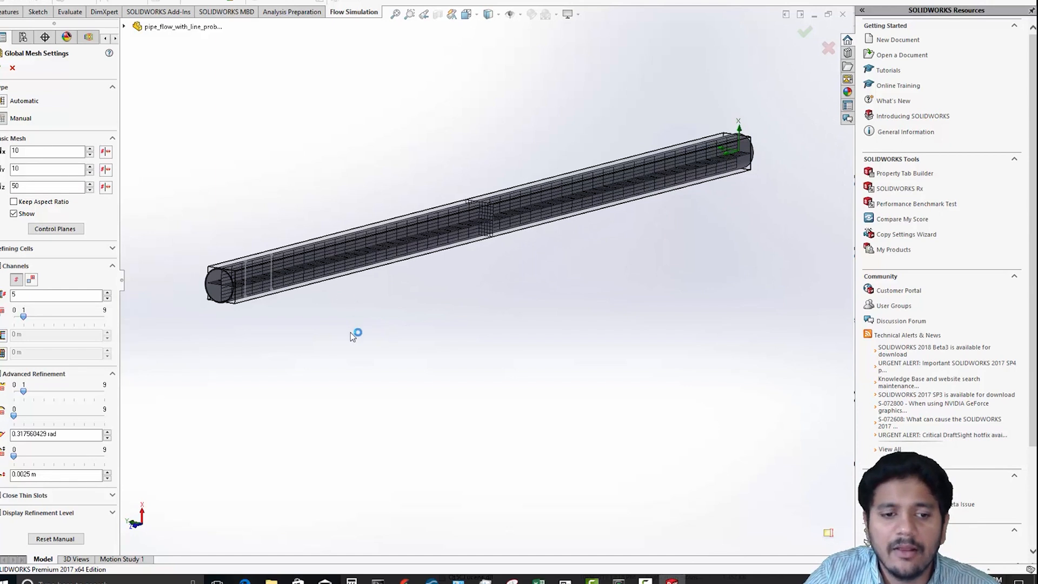
{"action": "middle_click_drag", "start_coordinate": [379, 282], "coordinate": [253, 232]}
{"action": "left_click", "coordinate": [1, 70]}
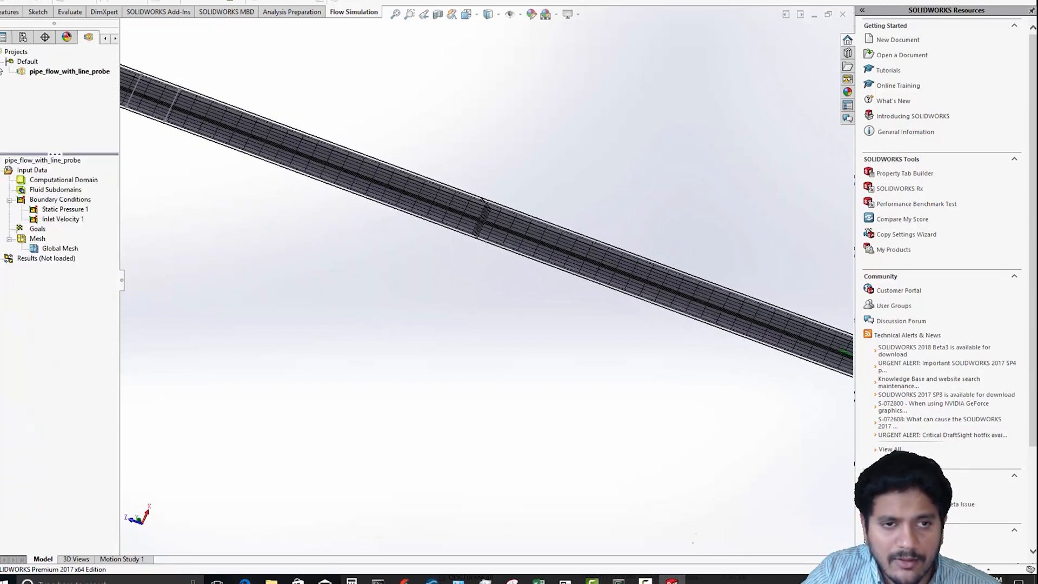
{"action": "key", "text": "f"}
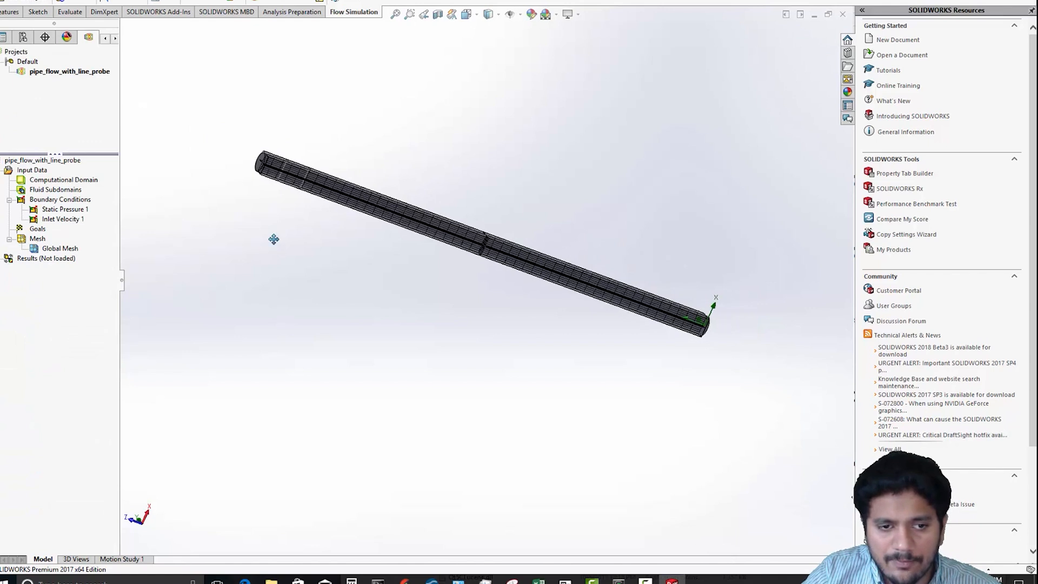
- Create an XY plot of Velocity along the Sketch3 probe line
{"action": "left_click", "coordinate": [2, 260]}
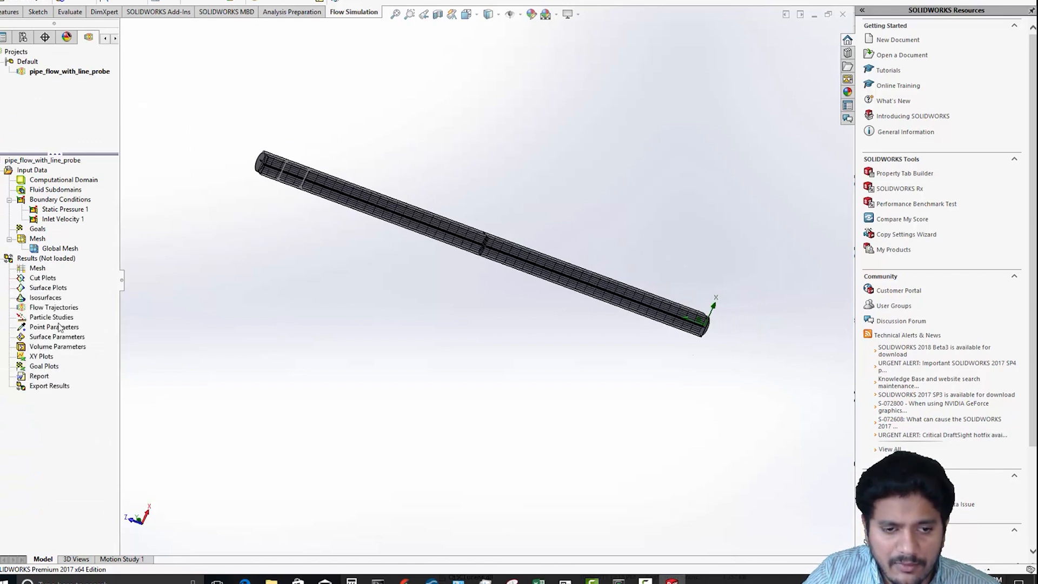
{"action": "right_click", "coordinate": [47, 361]}
{"action": "left_click", "coordinate": [62, 362]}
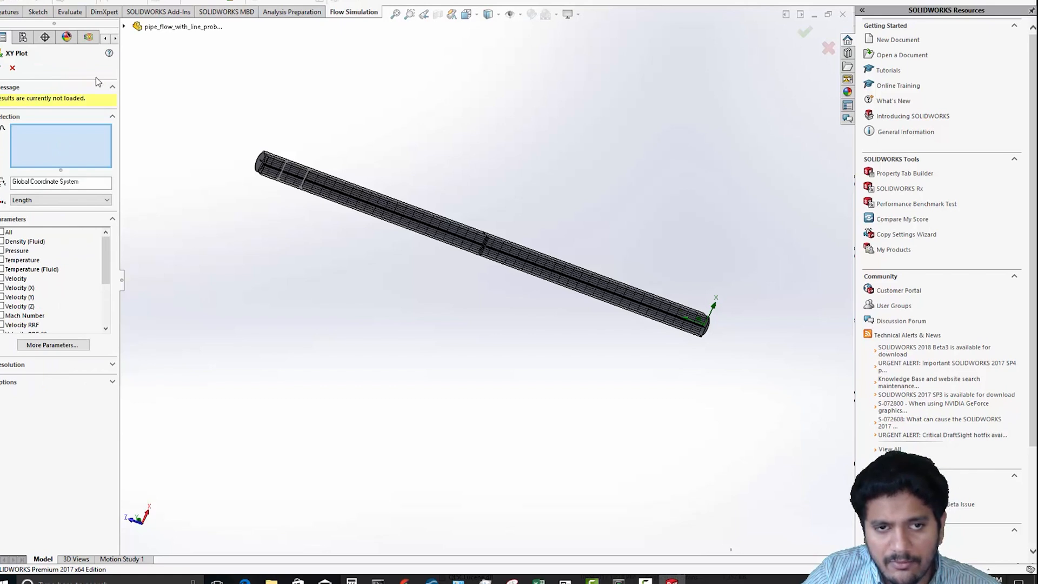
{"action": "left_click", "coordinate": [125, 27]}
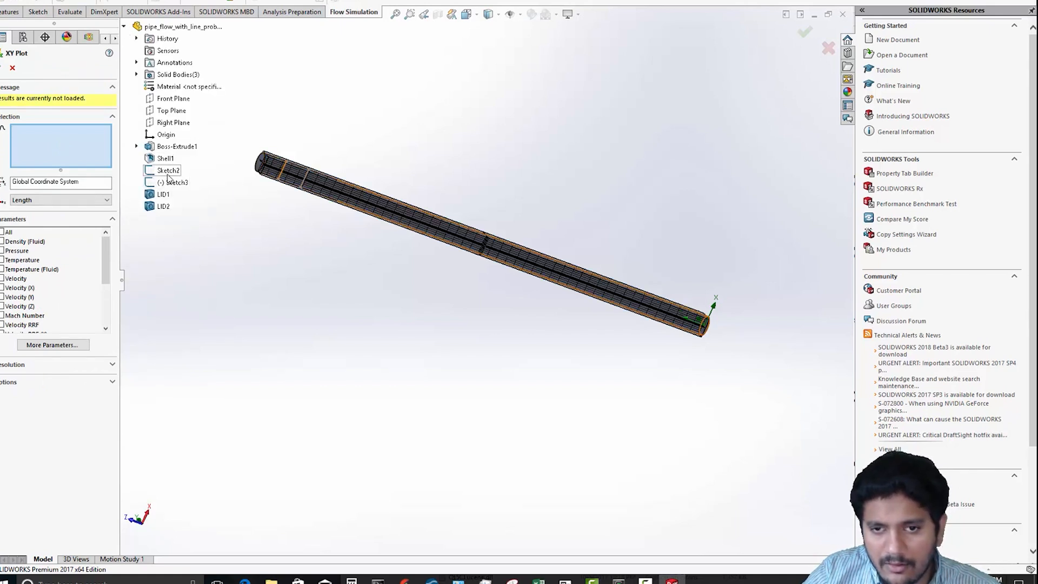
{"action": "left_click", "coordinate": [172, 183]}
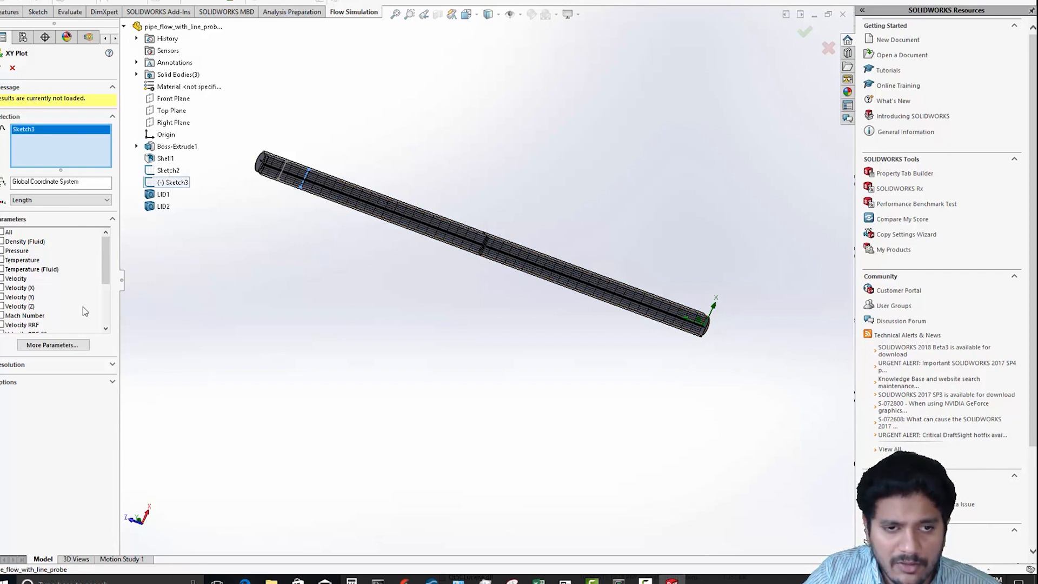
{"action": "left_click", "coordinate": [3, 279]}
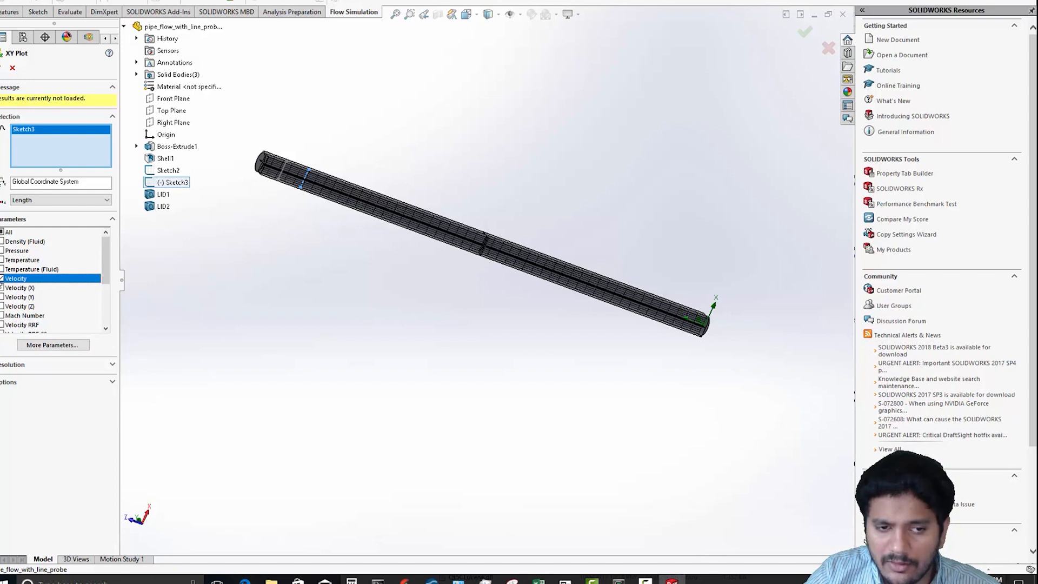
{"action": "left_click", "coordinate": [3, 68]}
- Rename the new Sketch3 XY plot as "Velocity"
{"action": "right_click", "coordinate": [51, 367]}
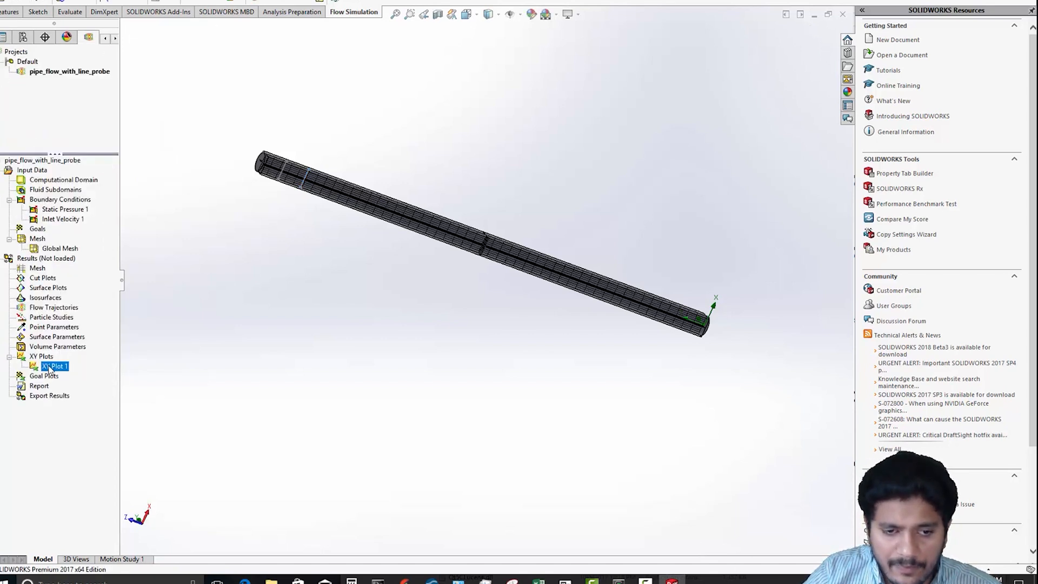
{"action": "left_click", "coordinate": [45, 366]}
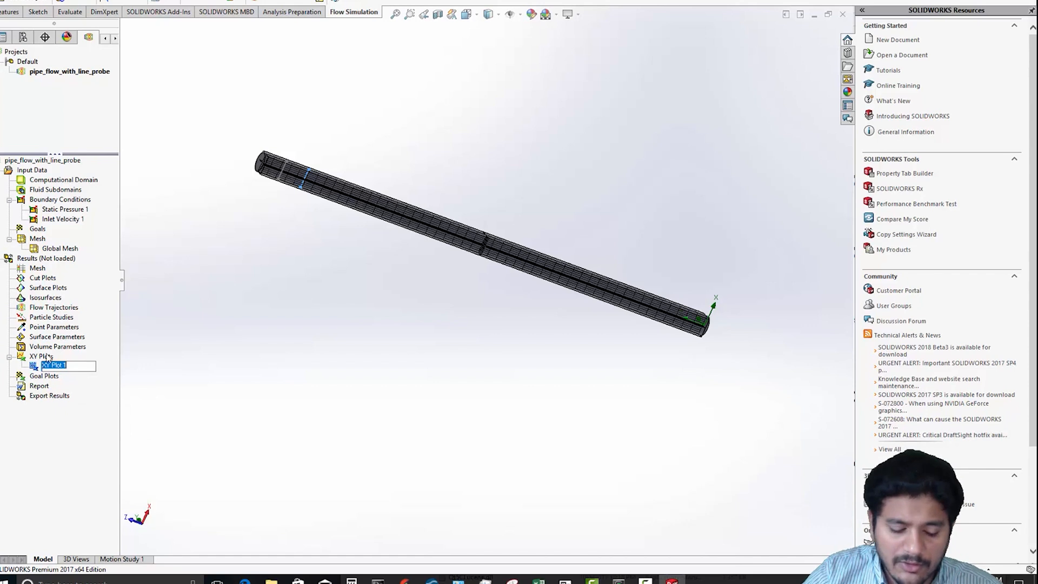
{"action": "type", "text": "Velocity"}
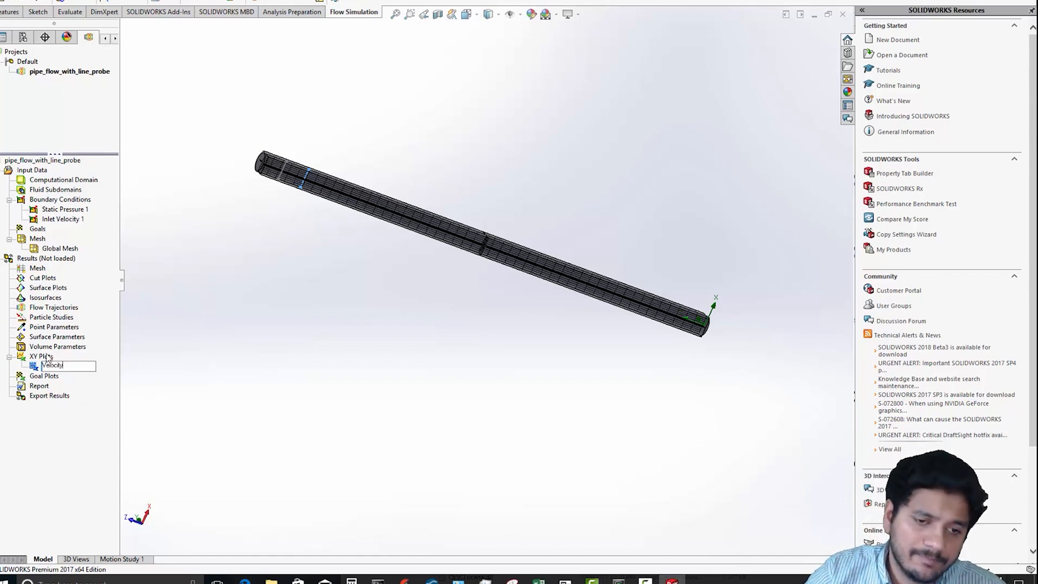
{"action": "left_click", "coordinate": [147, 359]}
- Create an XY plot of Shear Stress along the Sketch2 probe line
{"action": "right_click", "coordinate": [34, 357]}
{"action": "left_click", "coordinate": [41, 362]}
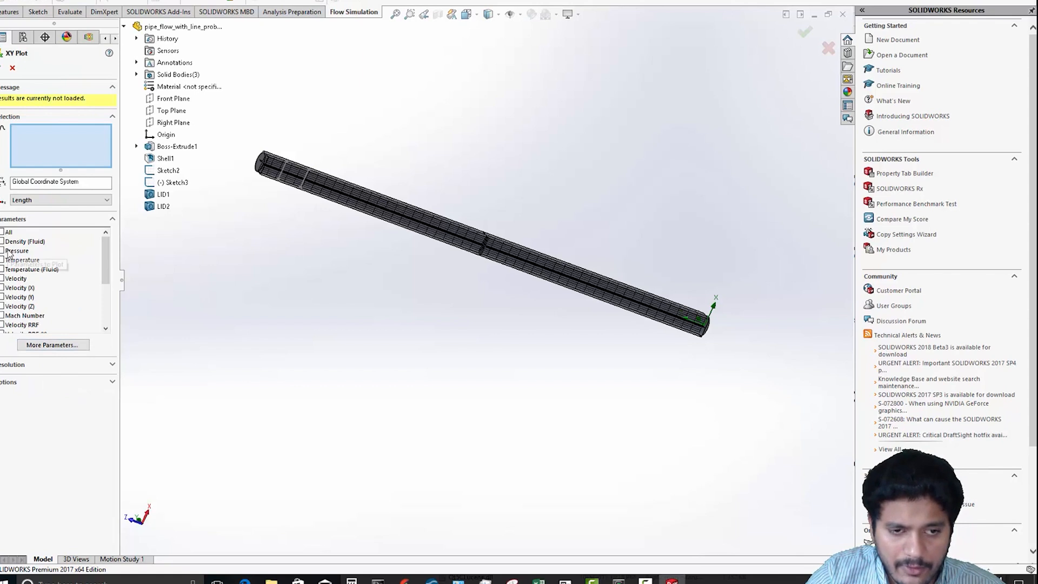
{"action": "left_click_drag", "start_coordinate": [108, 271], "coordinate": [108, 303]}
{"action": "left_click", "coordinate": [3, 307]}
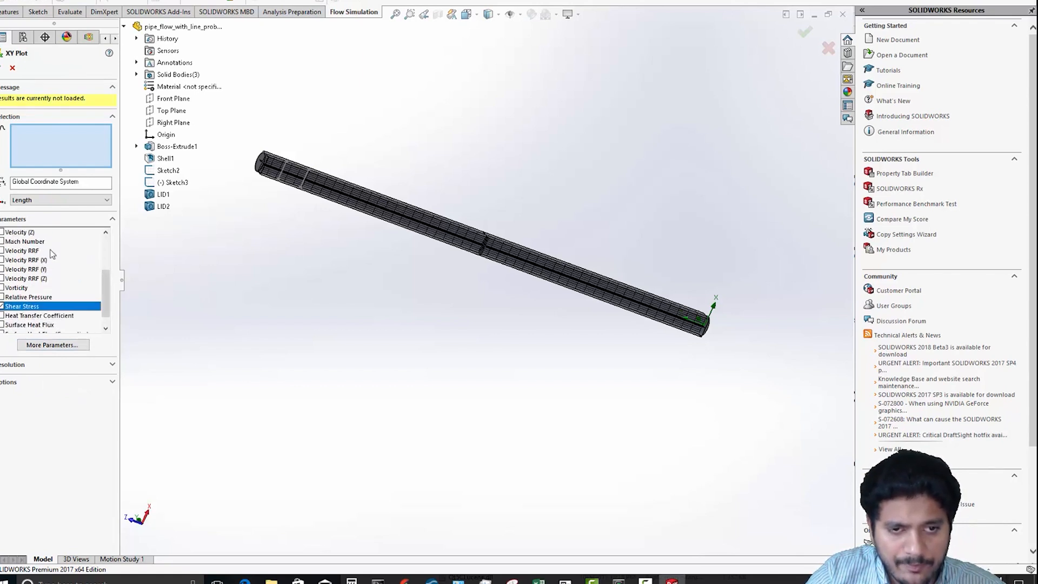
{"action": "left_click", "coordinate": [285, 174]}
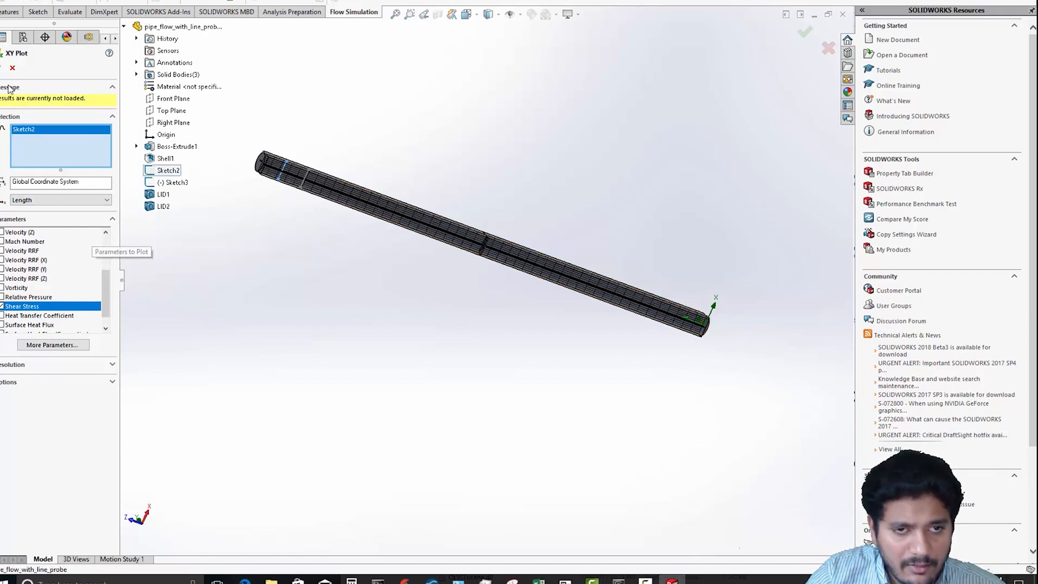
{"action": "left_click", "coordinate": [2, 68]}
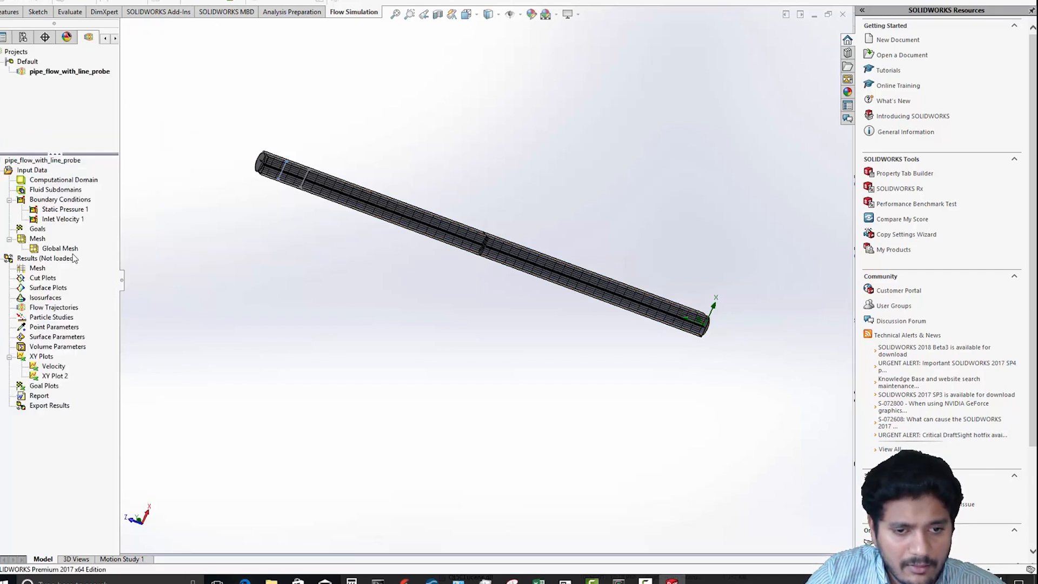
- Rename the new Sketch2 XY plot as "Shear stress"
{"action": "right_click", "coordinate": [58, 379]}
{"action": "left_click", "coordinate": [52, 375]}
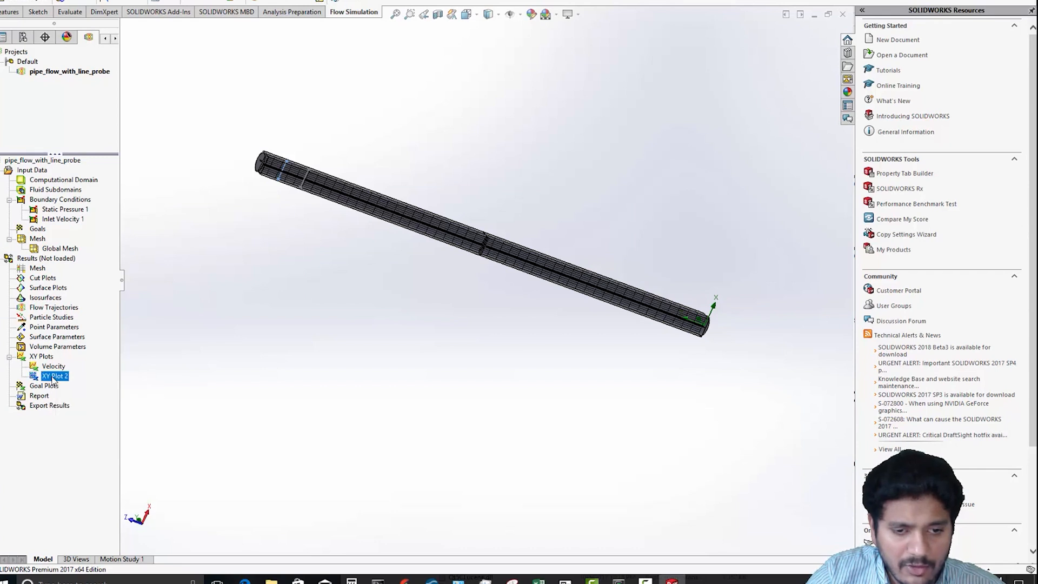
{"action": "type", "text": "Shear stress"}
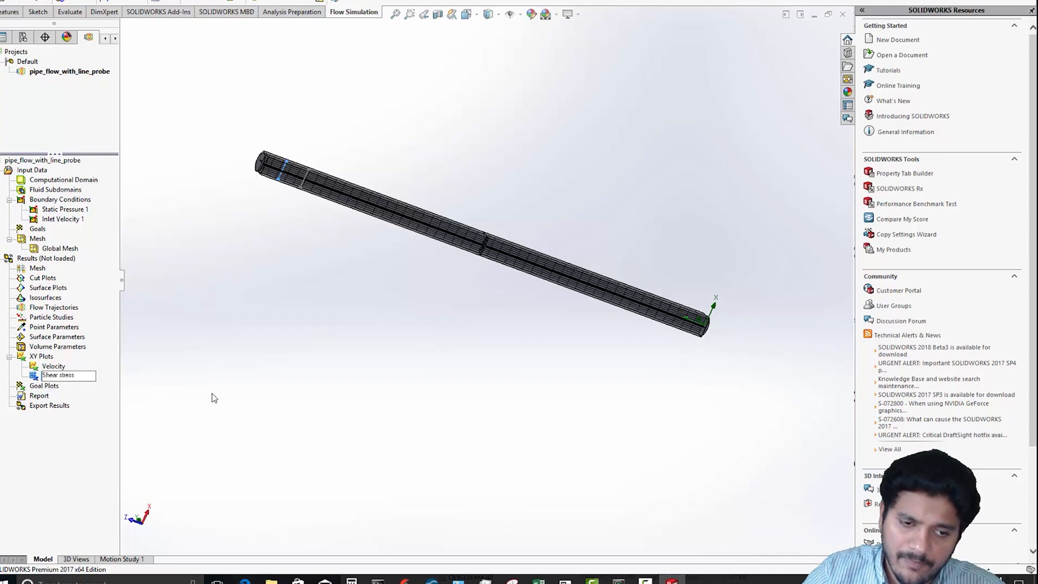
{"action": "key", "text": "Return"}
- Set up a third XY plot comparing Velocity along both probe lines, Sketch2 and Sketch3
{"action": "right_click", "coordinate": [42, 360]}
{"action": "left_click", "coordinate": [63, 364]}
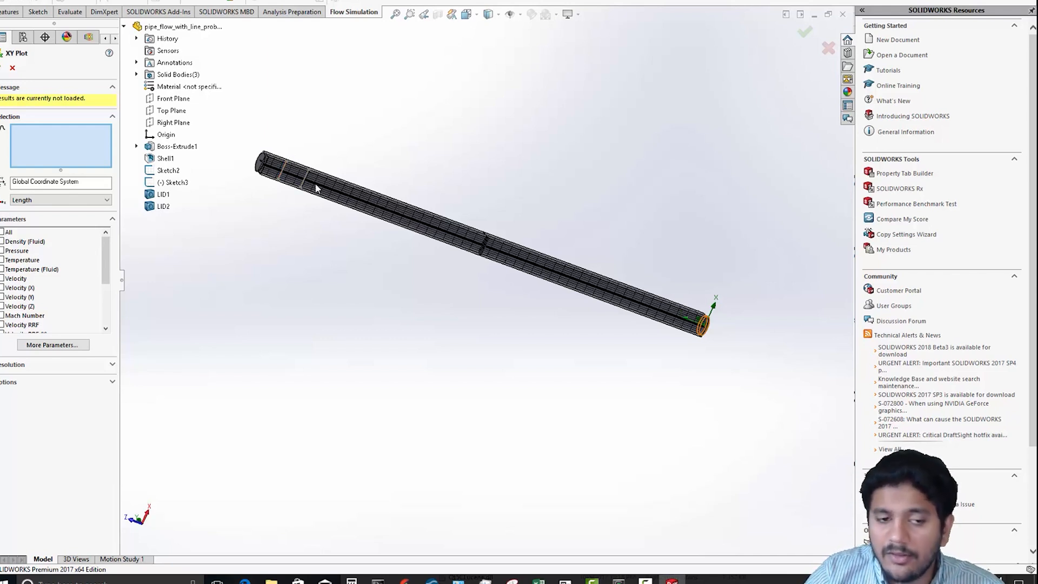
{"action": "left_click", "coordinate": [2, 279]}
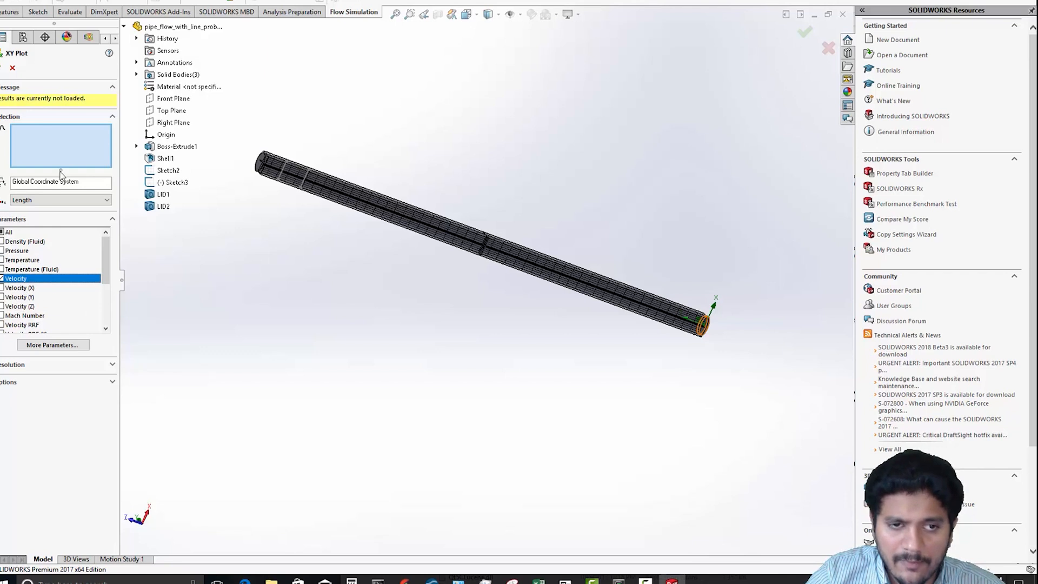
{"action": "left_click", "coordinate": [296, 178]}
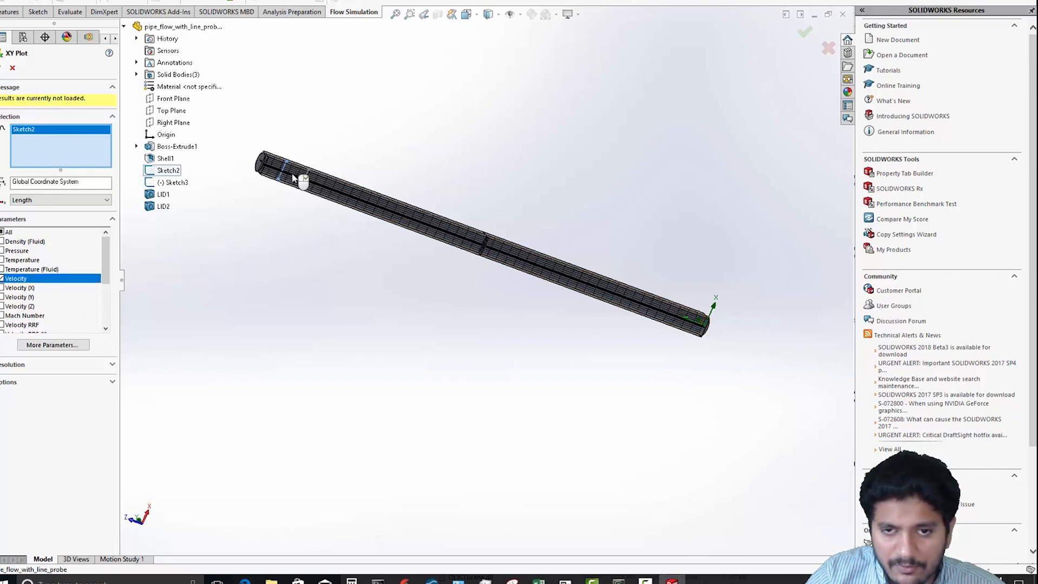
{"action": "left_click", "coordinate": [303, 181]}
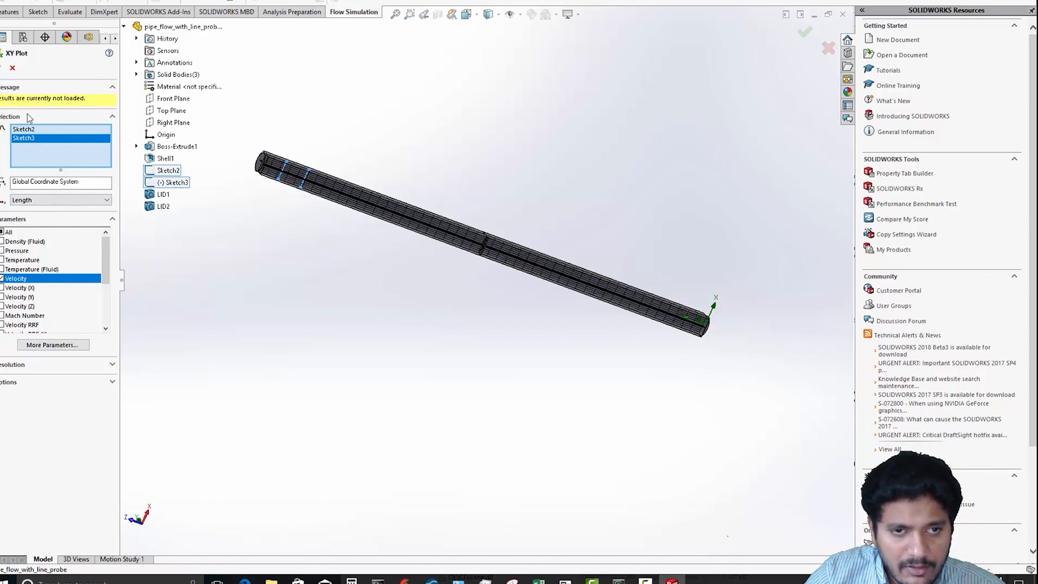
- Hide the basic mesh of the global mesh on the pipe
{"action": "right_click", "coordinate": [54, 250]}
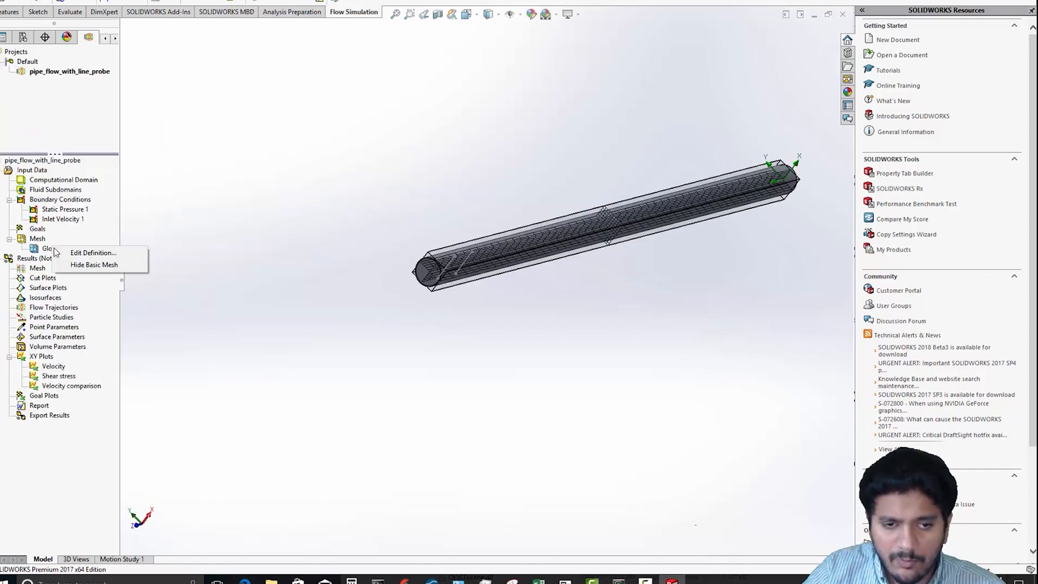
{"action": "left_click", "coordinate": [71, 265]}
{"action": "scroll", "coordinate": [456, 246], "scroll_direction": "down", "scroll_amount": 3}
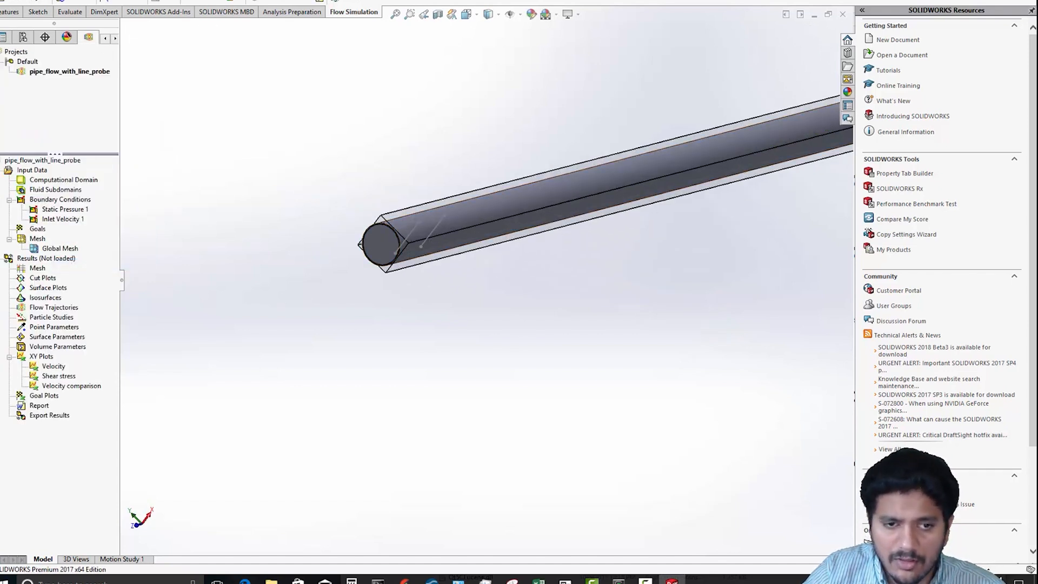
- Add a Real Wall boundary condition on the pipe's inner face belonging to Shell1
{"action": "right_click", "coordinate": [70, 201]}
{"action": "left_click", "coordinate": [105, 208]}
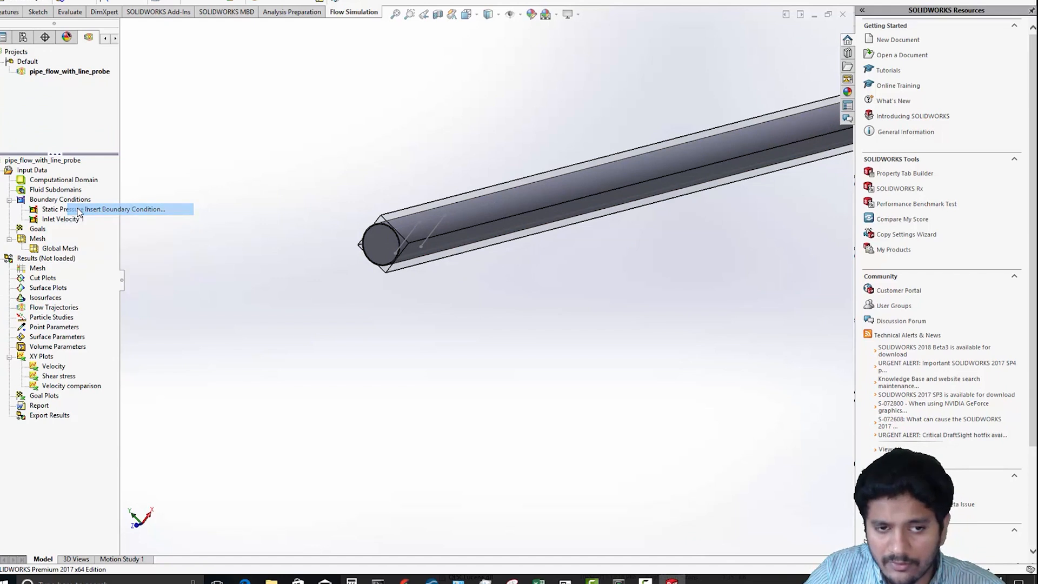
{"action": "right_click", "coordinate": [433, 217]}
{"action": "left_click", "coordinate": [468, 251]}
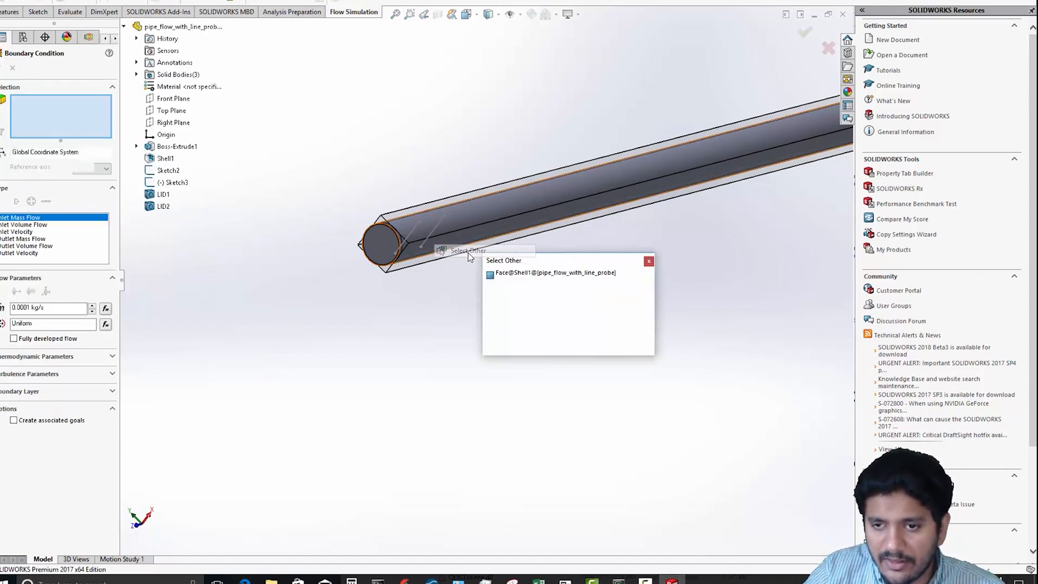
{"action": "left_click", "coordinate": [519, 274]}
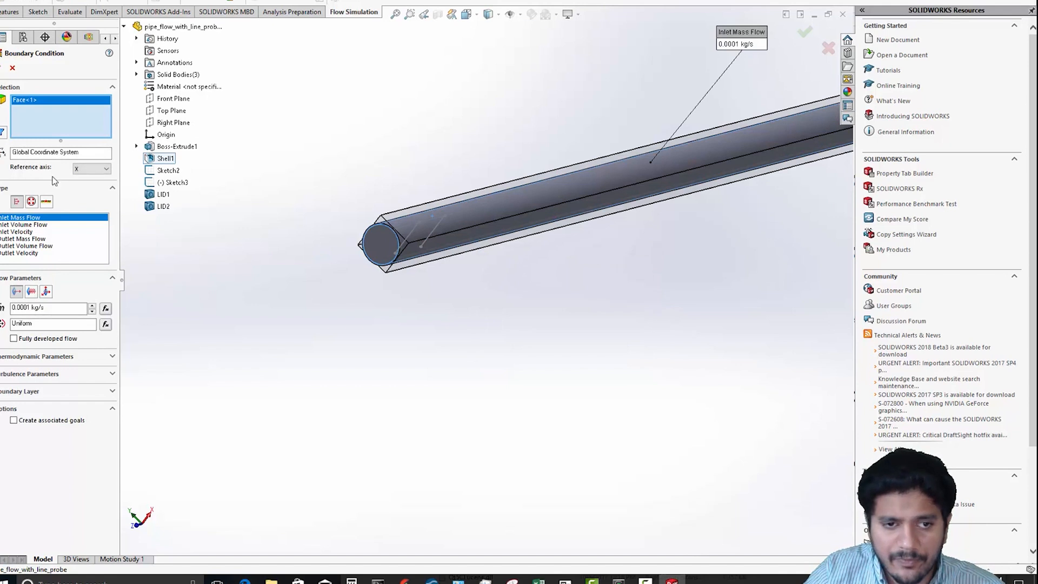
{"action": "left_click", "coordinate": [46, 201]}
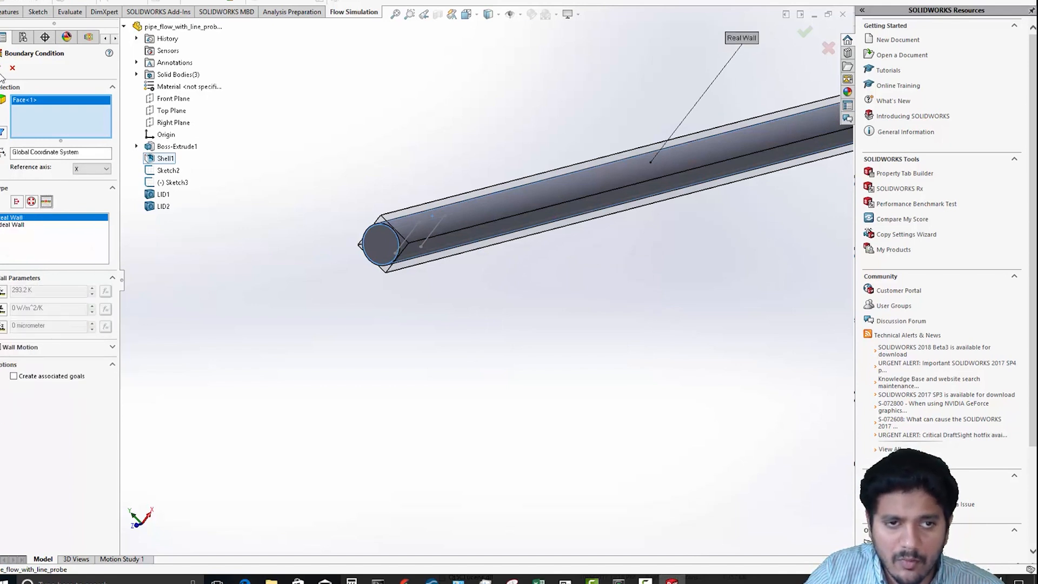
{"action": "left_click", "coordinate": [2, 69]}
- Run a new flow calculation on this computer using all CPUs and bring up the solver window
{"action": "scroll", "coordinate": [439, 378], "scroll_direction": "up", "scroll_amount": 3}
{"action": "middle_click_drag", "start_coordinate": [611, 276], "coordinate": [454, 362]}
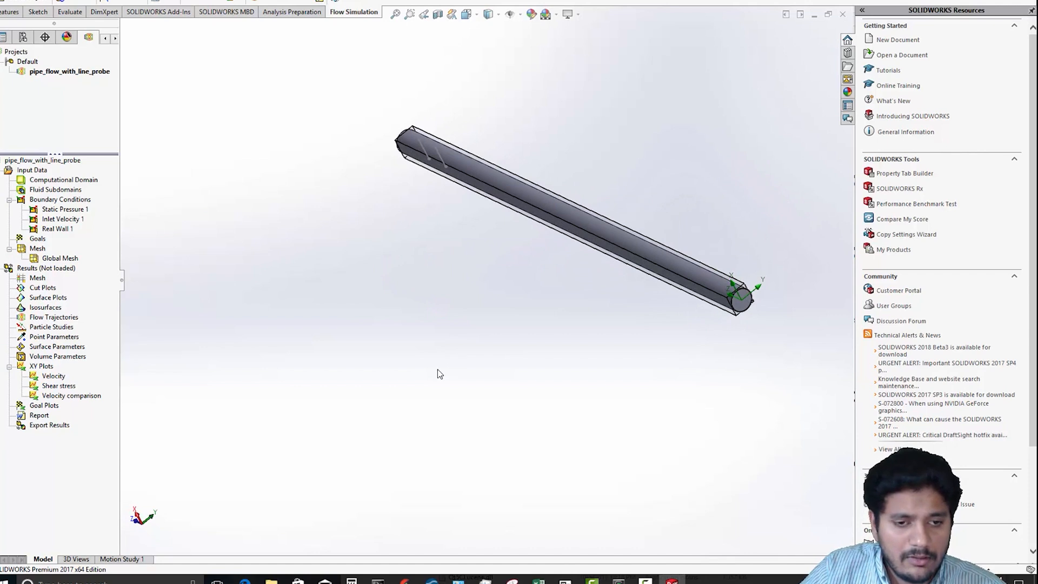
{"action": "left_click", "coordinate": [171, 2]}
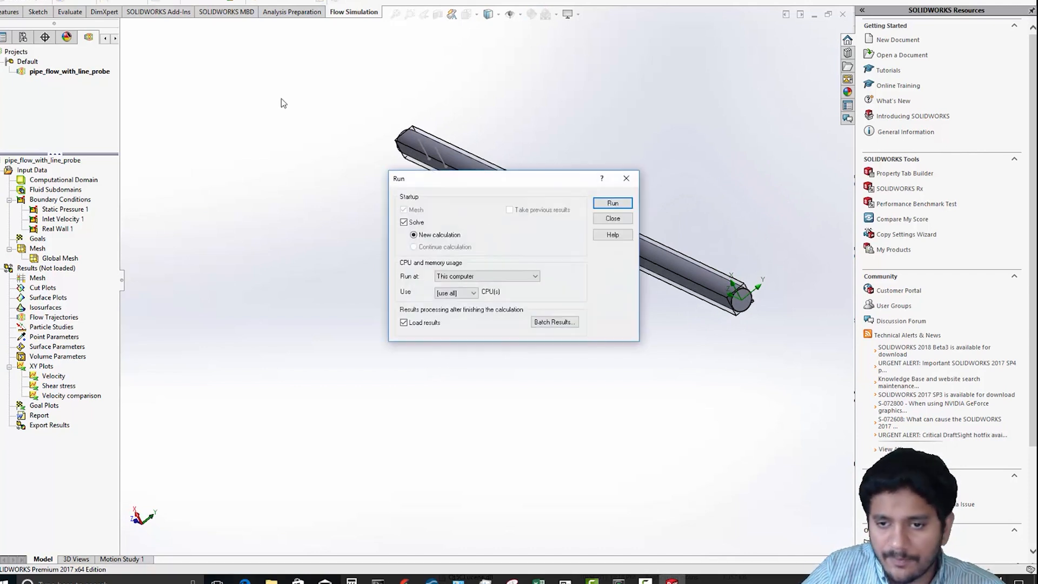
{"action": "left_click", "coordinate": [627, 204]}
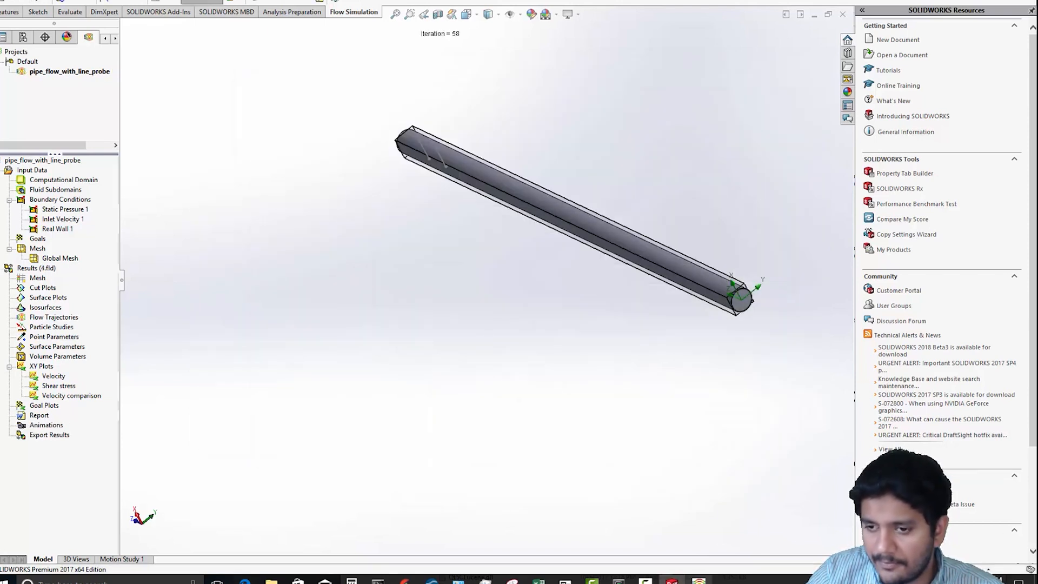
{"action": "left_click", "coordinate": [699, 581]}
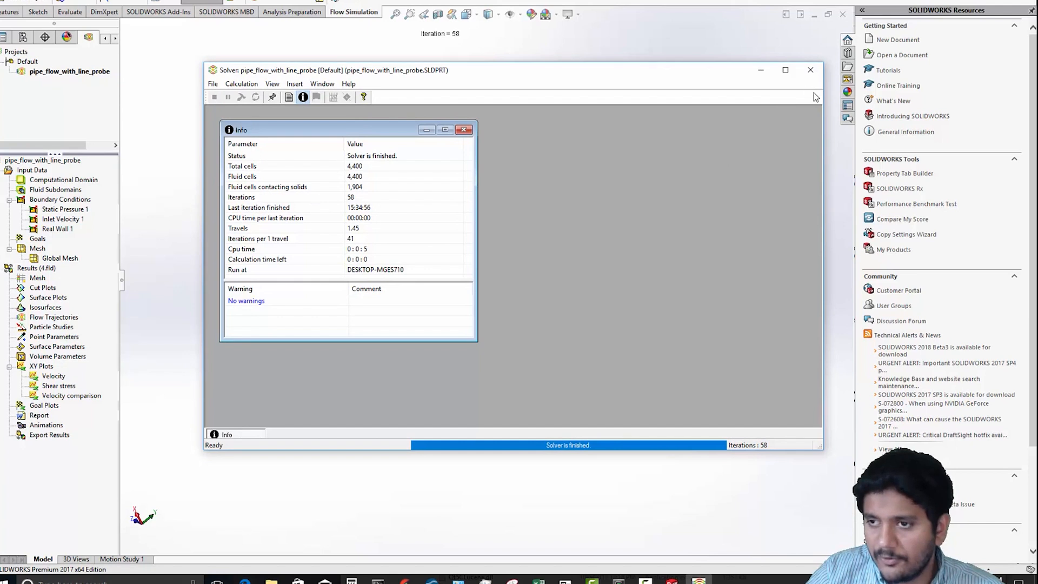
- Close the solver window of the finished flow calculation
{"action": "left_click", "coordinate": [814, 76]}
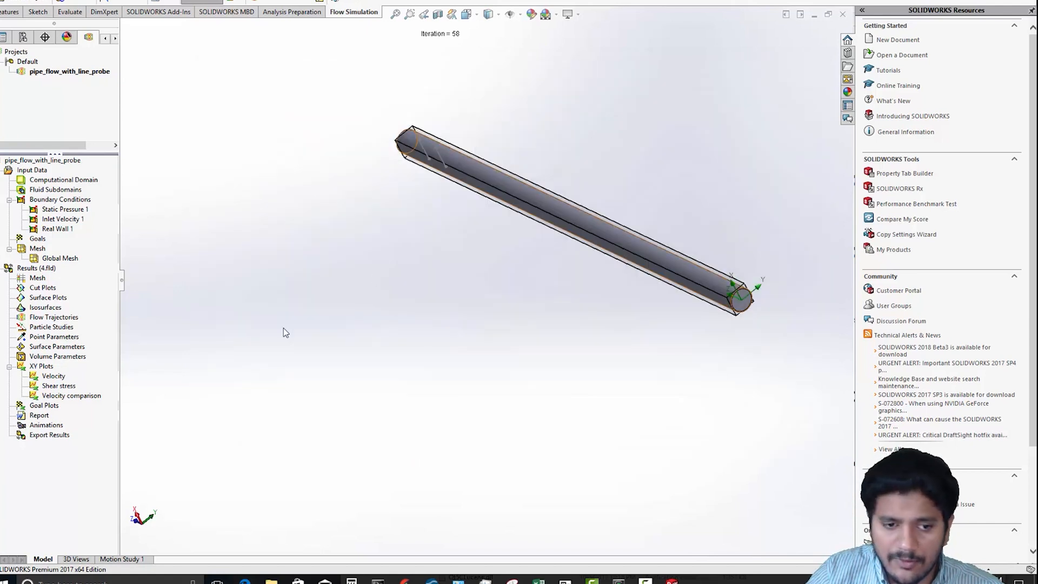
{"action": "right_click", "coordinate": [54, 378]}
{"action": "left_click", "coordinate": [92, 384]}
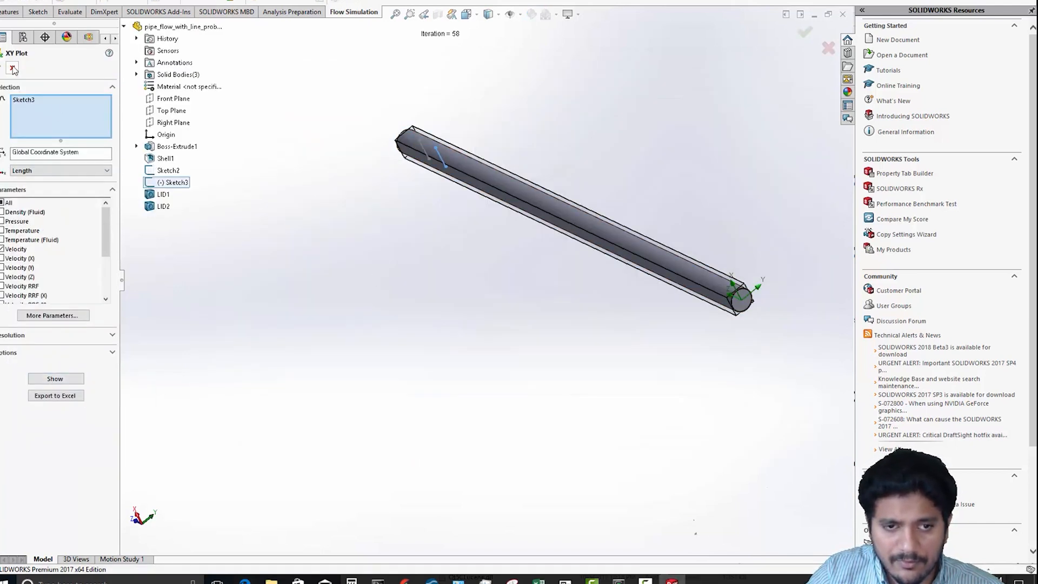
{"action": "left_click", "coordinate": [12, 68]}
- Show the Velocity XY plot and place its chart in the empty area below the pipe
{"action": "right_click", "coordinate": [53, 380]}
{"action": "left_click", "coordinate": [76, 399]}
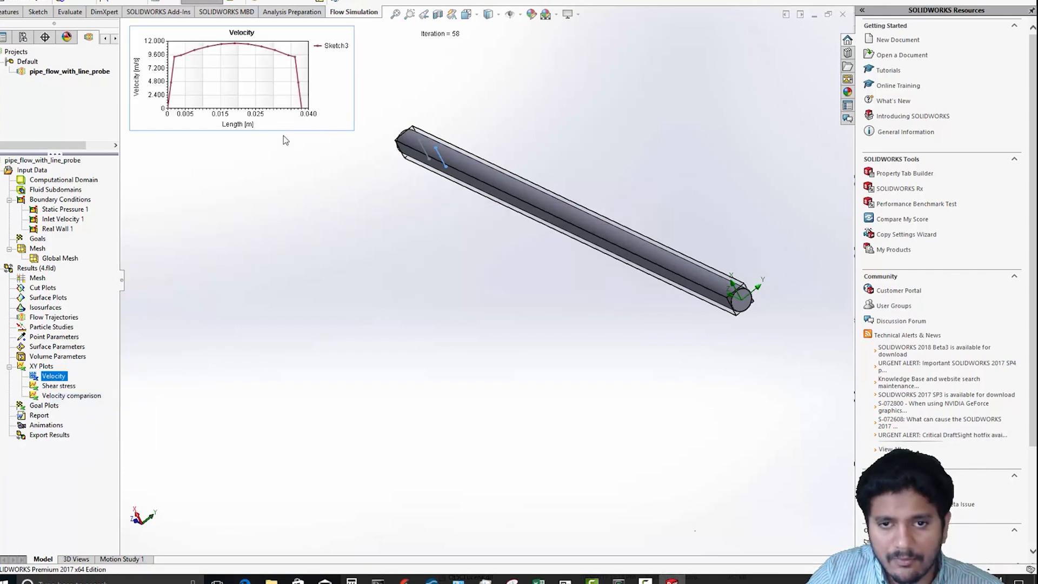
{"action": "left_click_drag", "start_coordinate": [285, 115], "coordinate": [298, 462]}
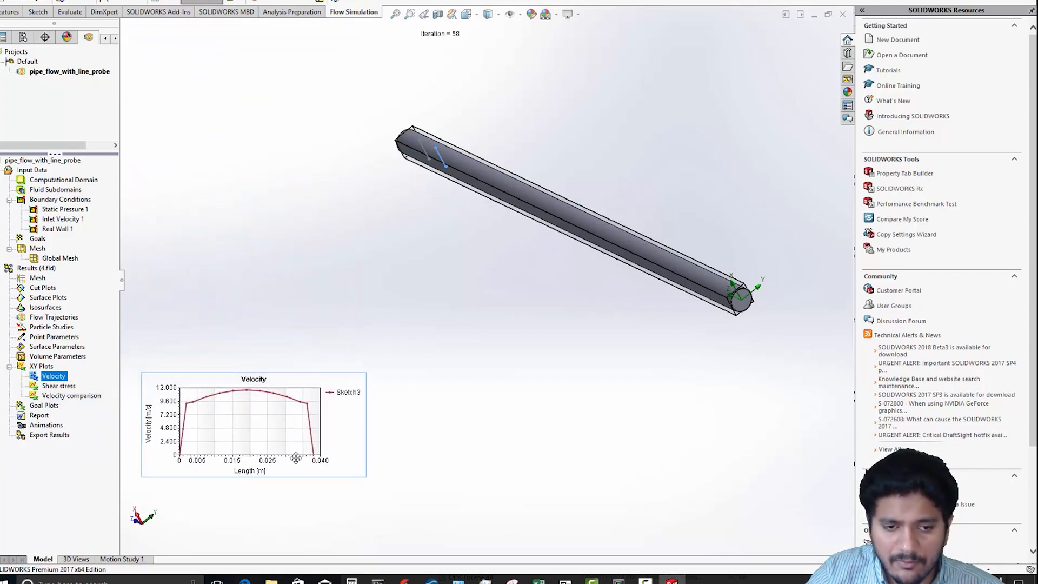
- Try to show the Shear stress XY plot
{"action": "left_click", "coordinate": [57, 387]}
{"action": "right_click", "coordinate": [56, 387]}
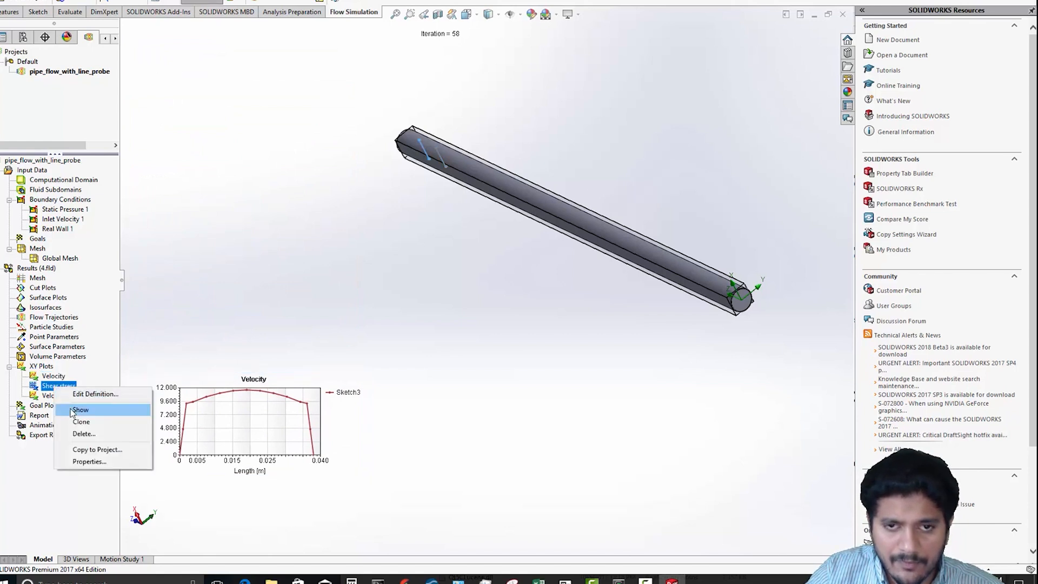
{"action": "left_click", "coordinate": [76, 410]}
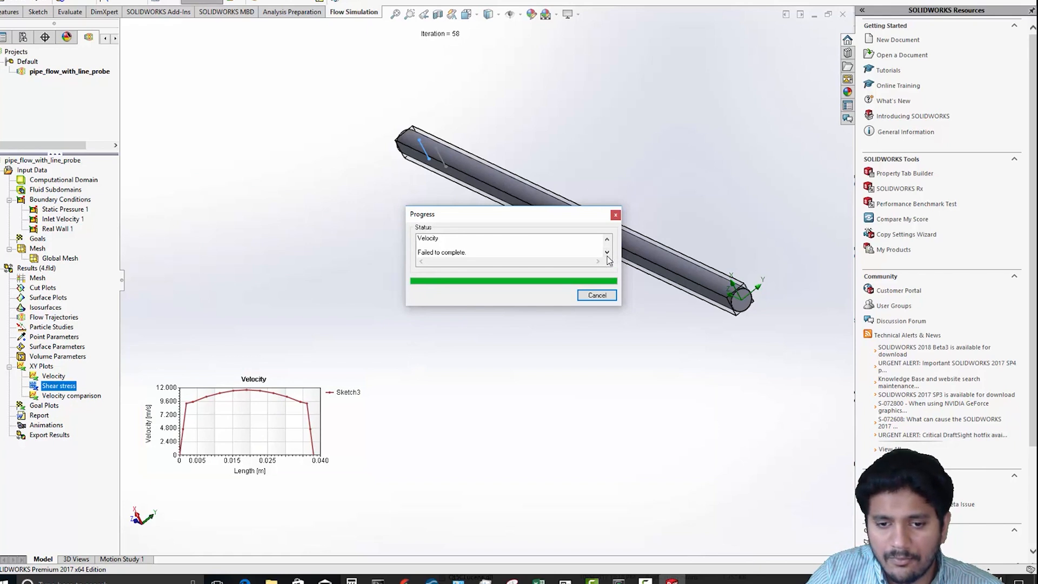
{"action": "left_click", "coordinate": [600, 295]}
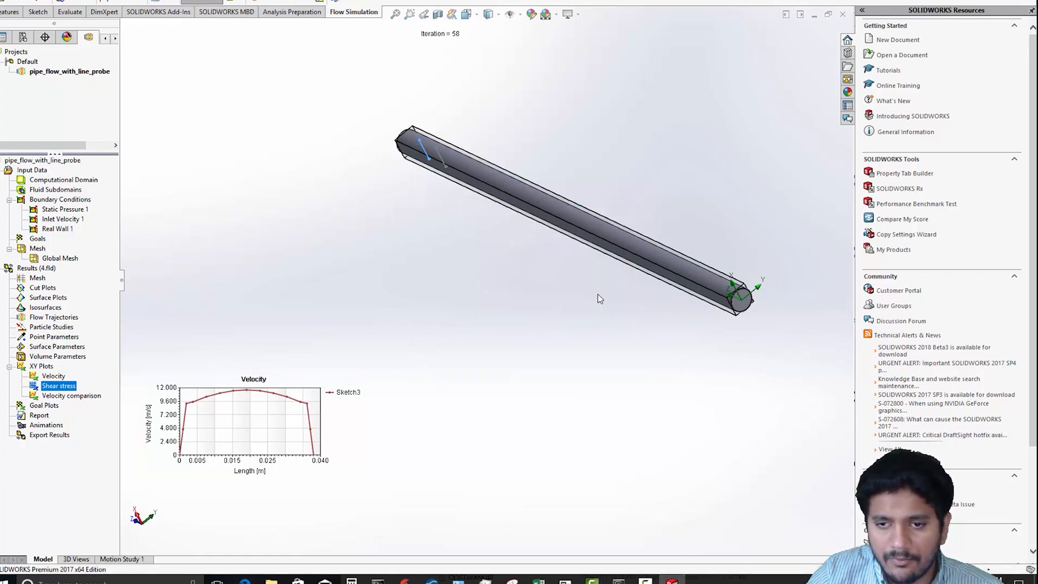
{"action": "right_click", "coordinate": [50, 386]}
{"action": "left_click", "coordinate": [57, 411]}
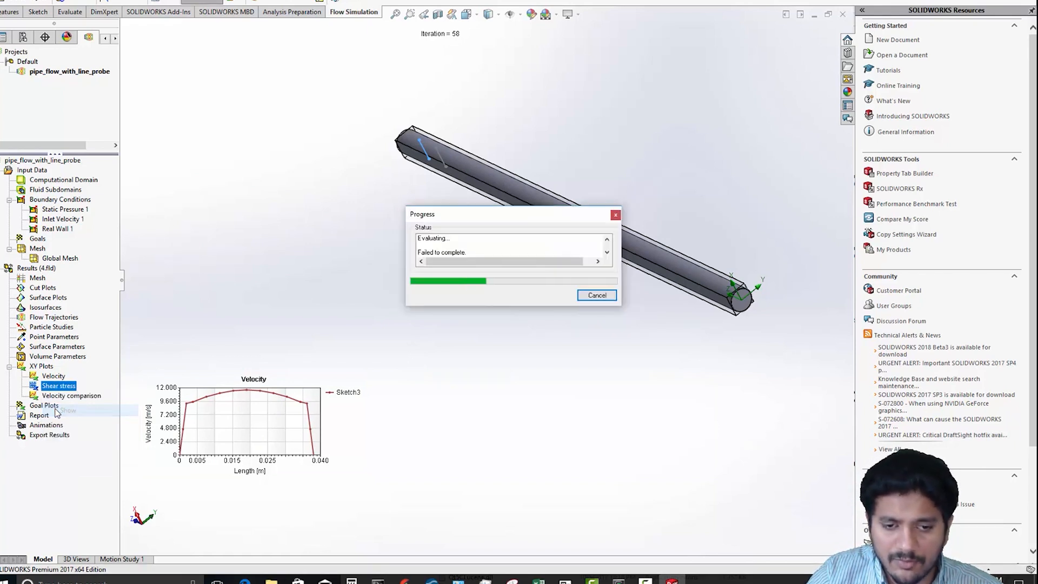
{"action": "left_click", "coordinate": [593, 296]}
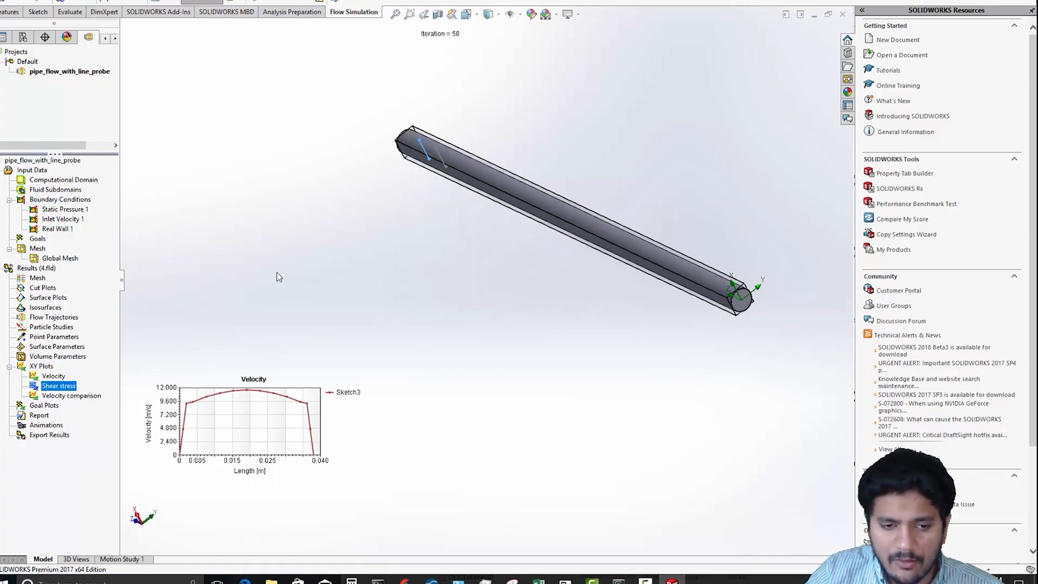
- Show the Velocity comparison XY plot and place its chart beside the single-probe Velocity chart
{"action": "left_click", "coordinate": [74, 396]}
{"action": "right_click", "coordinate": [74, 396]}
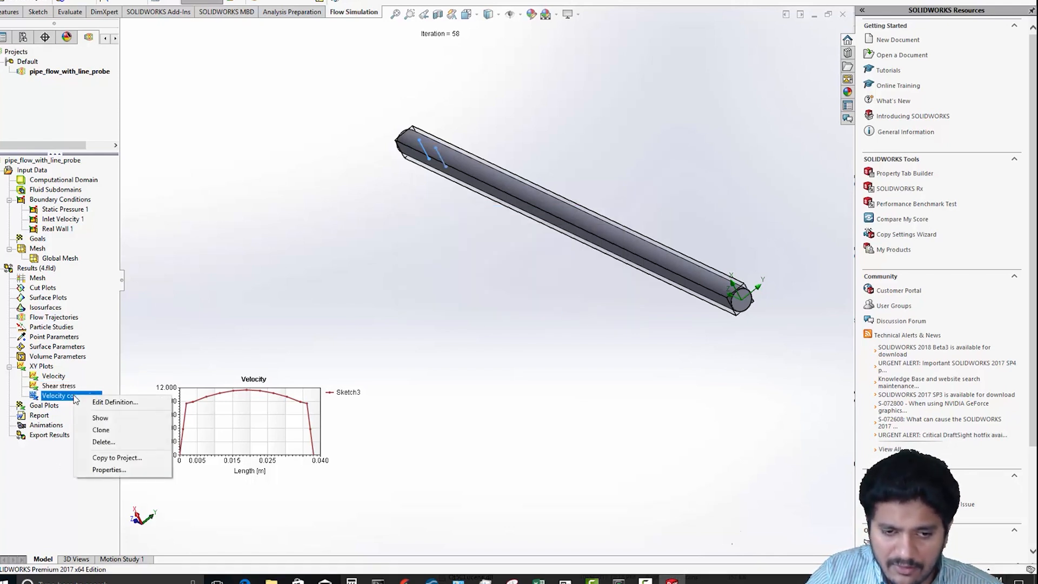
{"action": "left_click", "coordinate": [94, 419]}
{"action": "left_click_drag", "start_coordinate": [285, 122], "coordinate": [300, 313]}
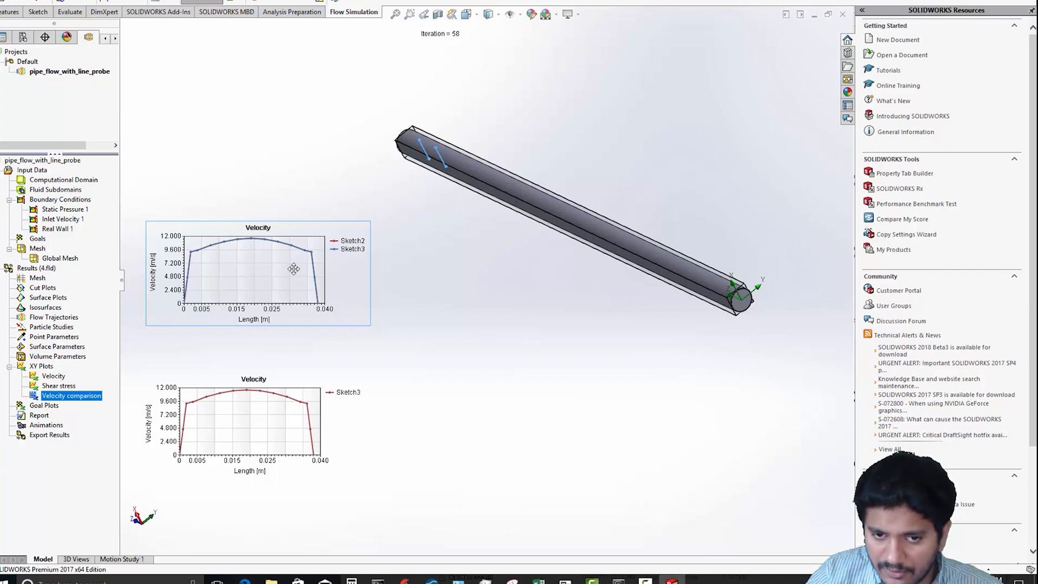
{"action": "mouse_move", "coordinate": [296, 306]}
{"action": "left_mouse_down"}
{"action": "mouse_move", "coordinate": [509, 428]}
{"action": "mouse_move", "coordinate": [528, 452]}
{"action": "left_mouse_up"}
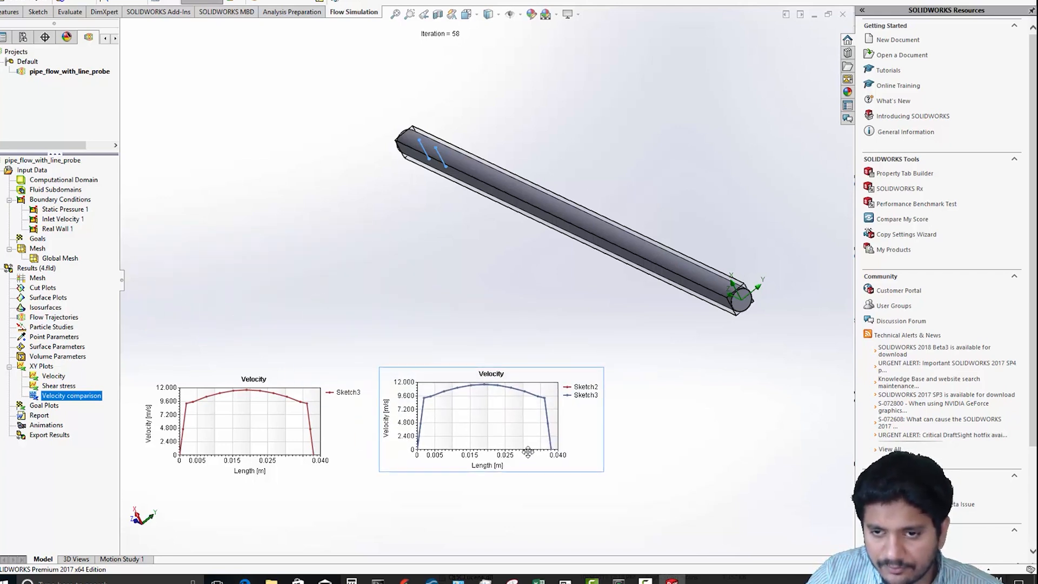
- Insert a cut plot of Velocity contours on the XY plane, offset about 0.976 m, between the probe lines and the nearby pipe end
{"action": "left_click", "coordinate": [495, 264]}
{"action": "middle_click_drag", "start_coordinate": [470, 257], "coordinate": [595, 229]}
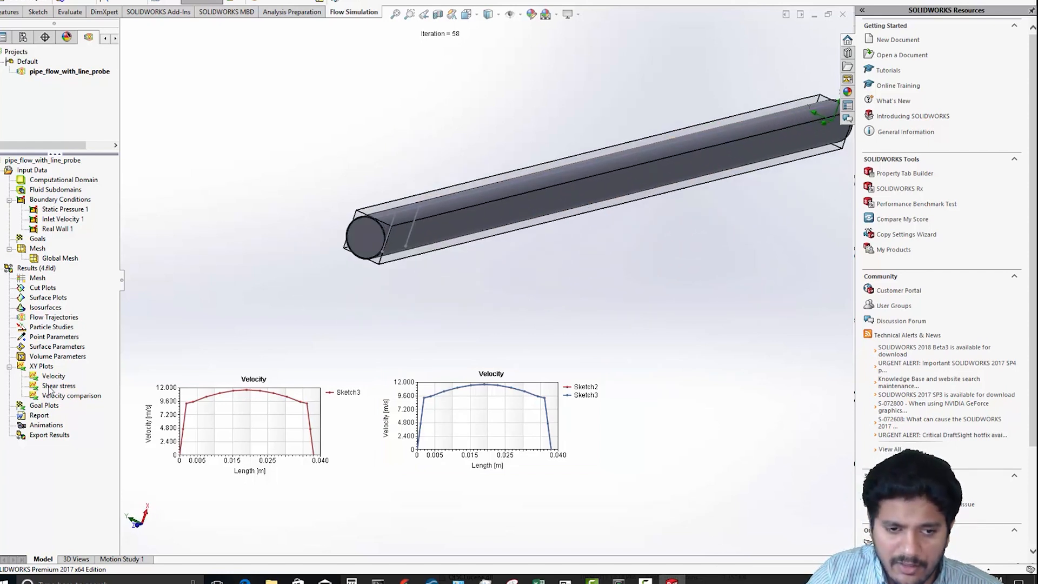
{"action": "right_click", "coordinate": [45, 291]}
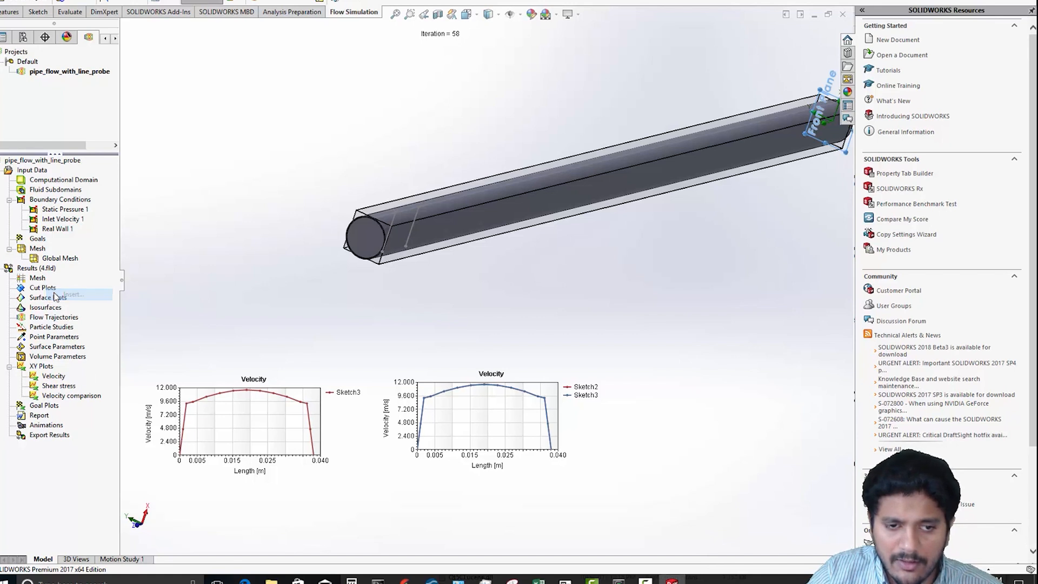
{"action": "left_click", "coordinate": [64, 297]}
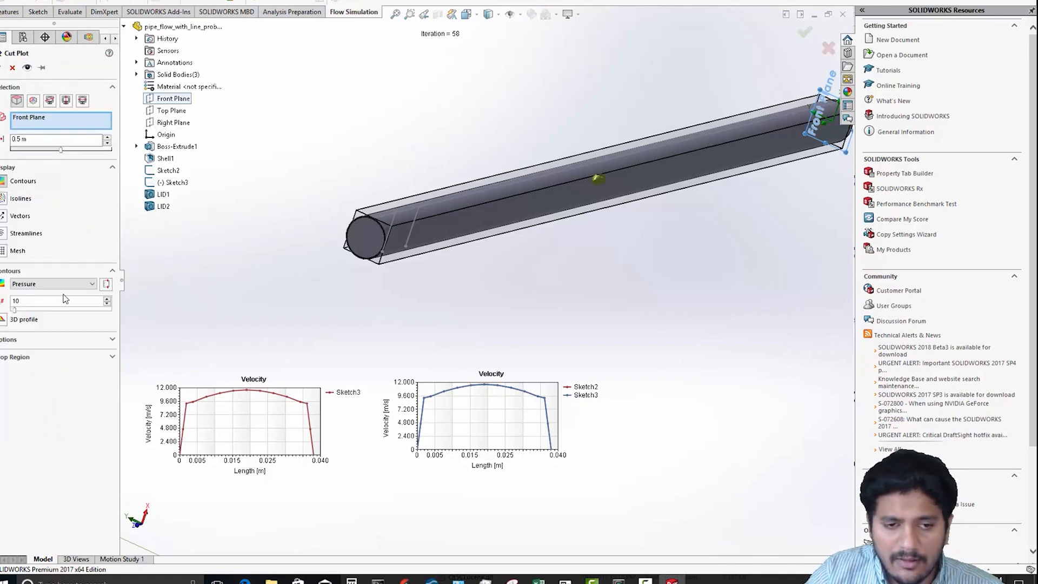
{"action": "left_click", "coordinate": [33, 100]}
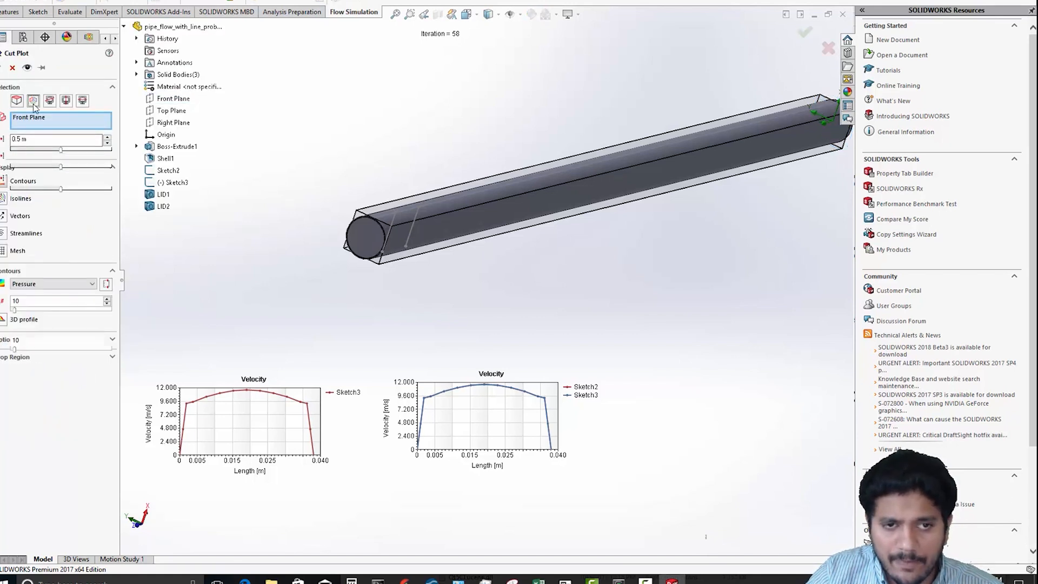
{"action": "left_click", "coordinate": [439, 16]}
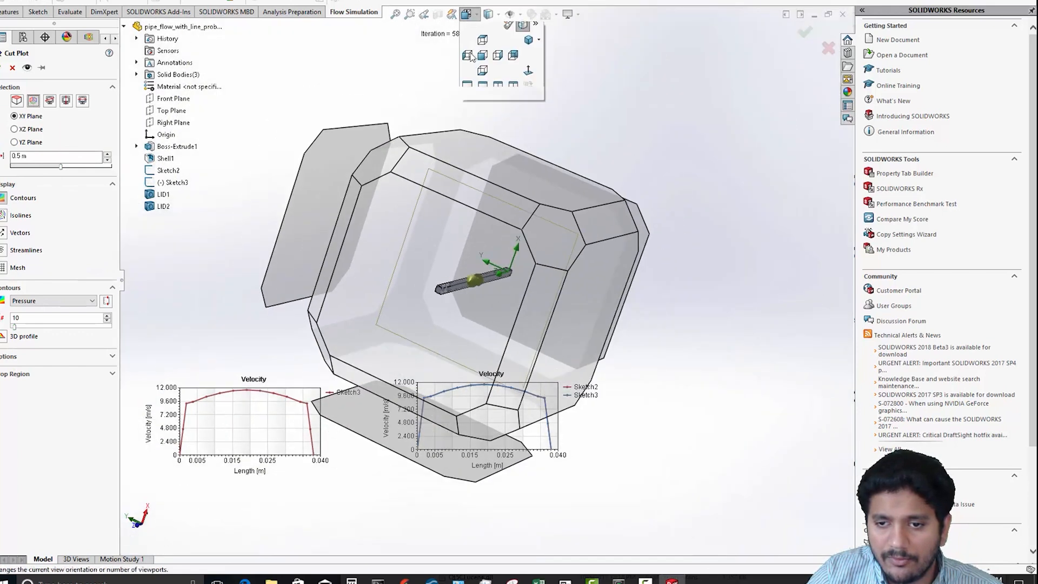
{"action": "left_click", "coordinate": [577, 304]}
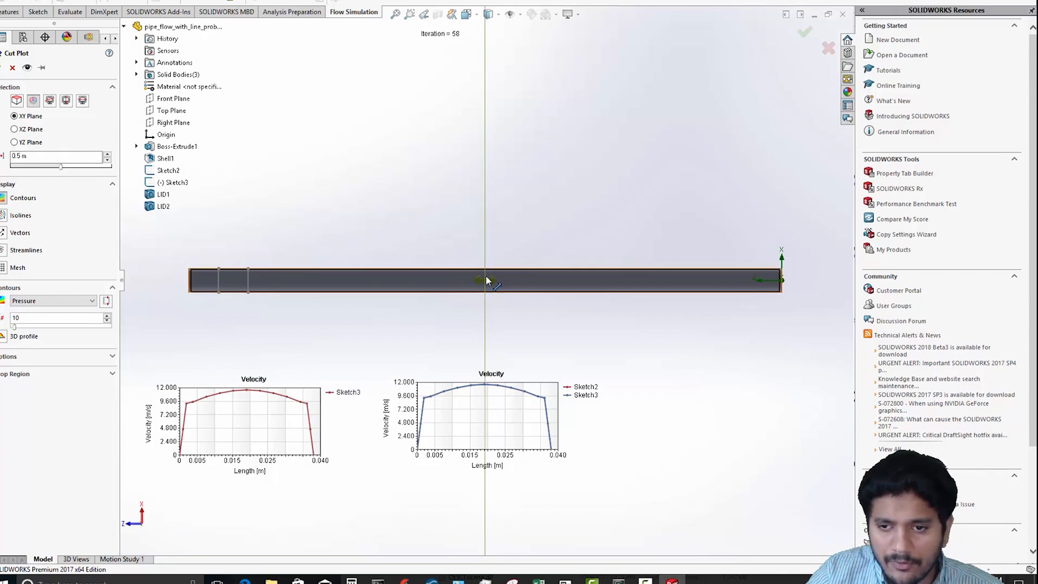
{"action": "left_click_drag", "start_coordinate": [481, 286], "coordinate": [211, 291]}
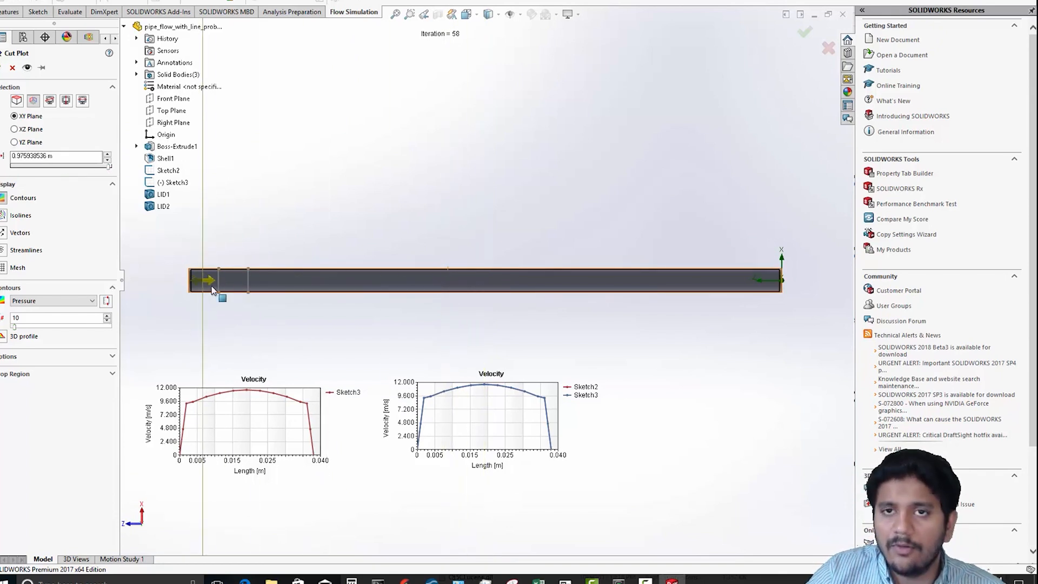
{"action": "left_click", "coordinate": [44, 301]}
{"action": "left_click", "coordinate": [44, 339]}
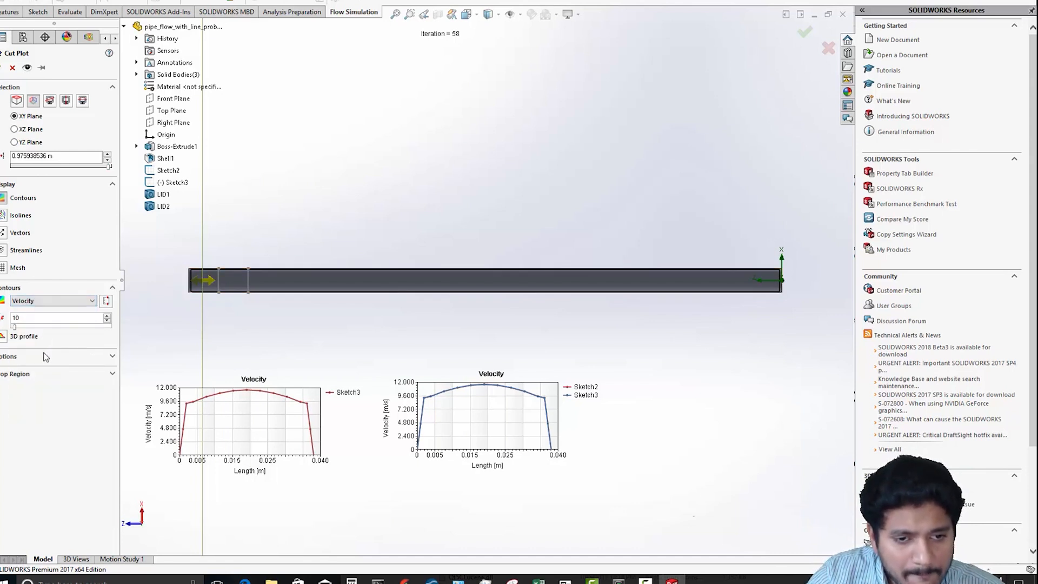
{"action": "left_click", "coordinate": [3, 68]}
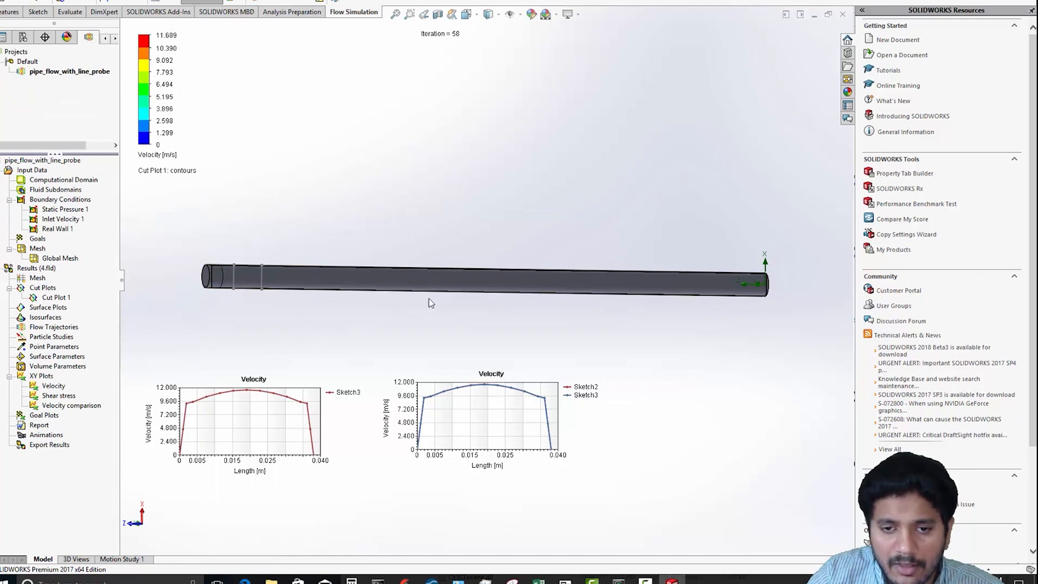
- Set the model transparency to 0.50 to reveal the contours inside the pipe
{"action": "left_click", "coordinate": [362, 2]}
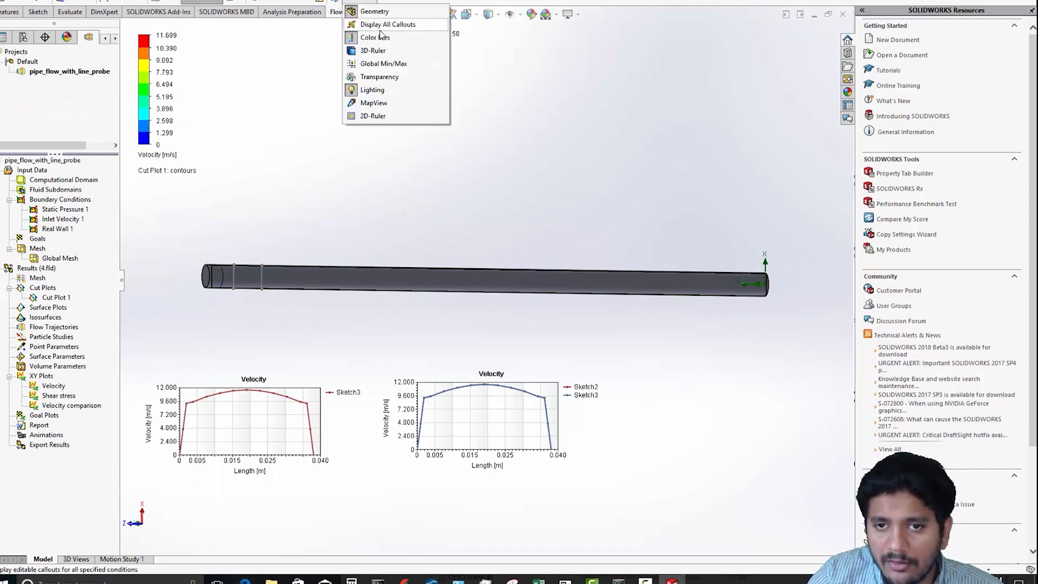
{"action": "left_click", "coordinate": [388, 78]}
{"action": "left_click", "coordinate": [469, 293]}
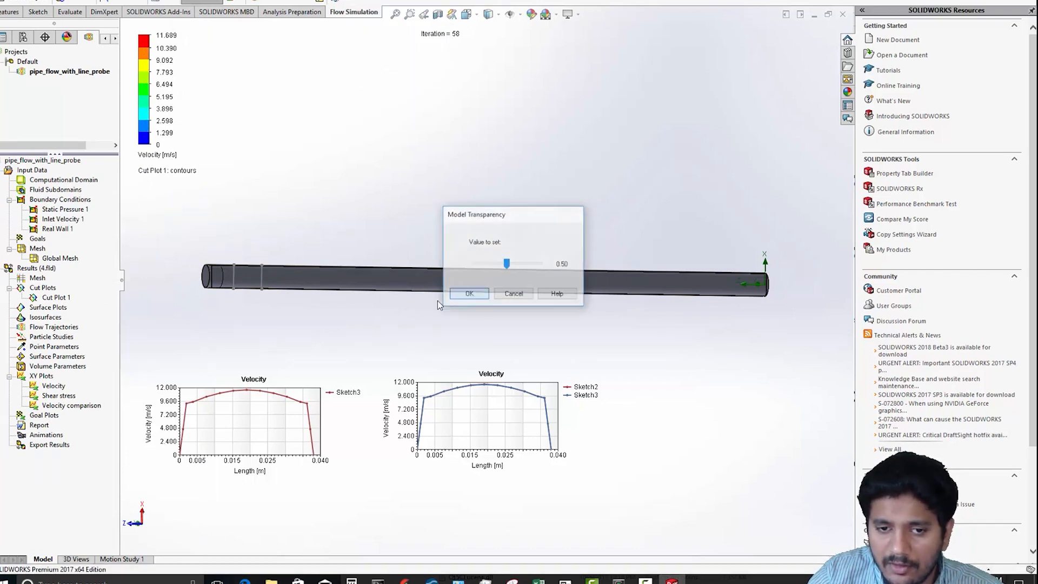
- Add the mesh display in a fixed colour to the velocity cut plot
{"action": "middle_click_drag", "start_coordinate": [371, 299], "coordinate": [458, 293]}
{"action": "scroll", "coordinate": [442, 312], "scroll_direction": "down", "scroll_amount": 7}
{"action": "right_click", "coordinate": [61, 301]}
{"action": "left_click", "coordinate": [79, 310]}
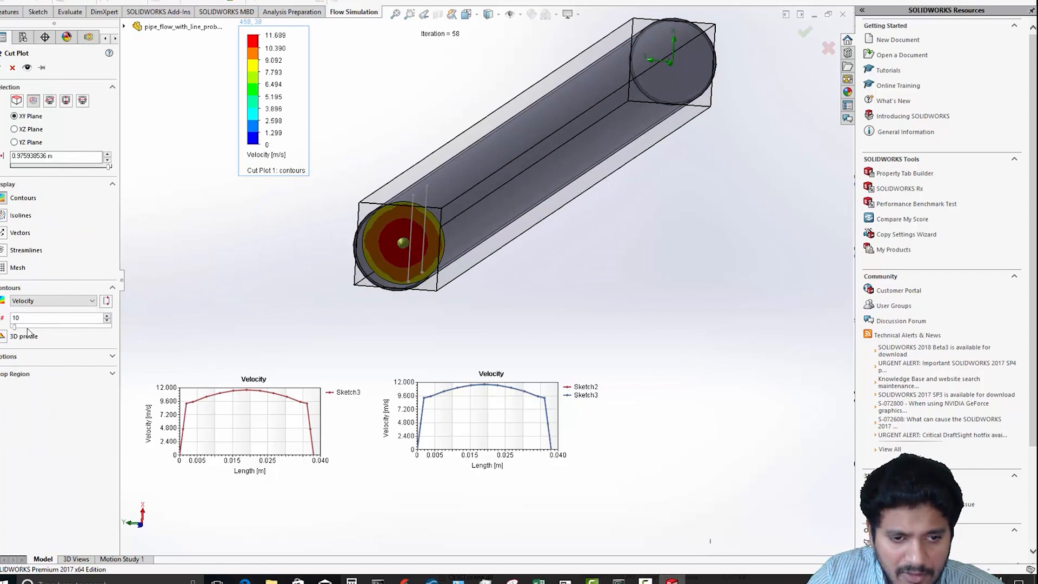
{"action": "left_click", "coordinate": [6, 266]}
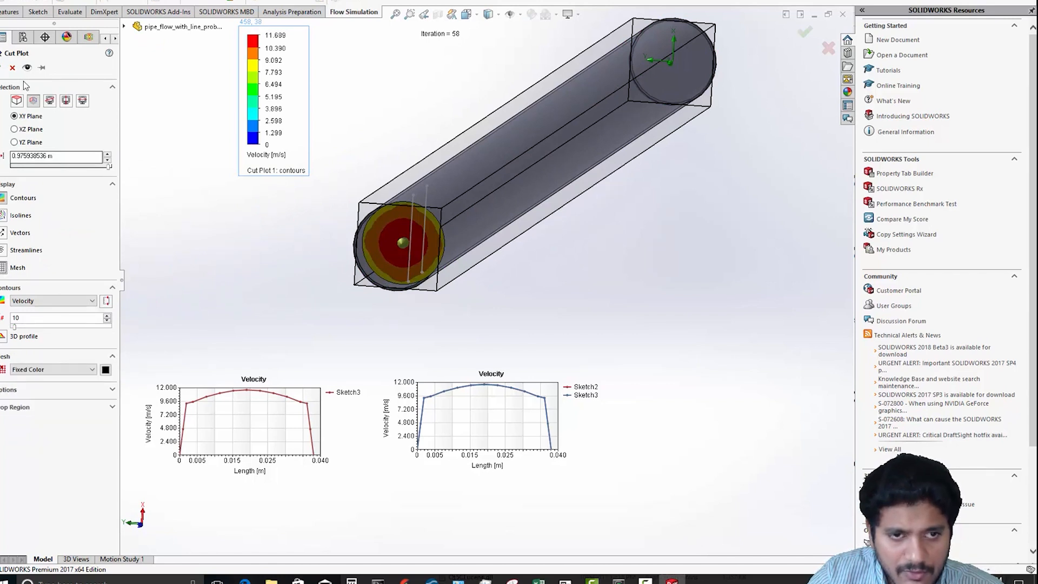
{"action": "left_click", "coordinate": [2, 68]}
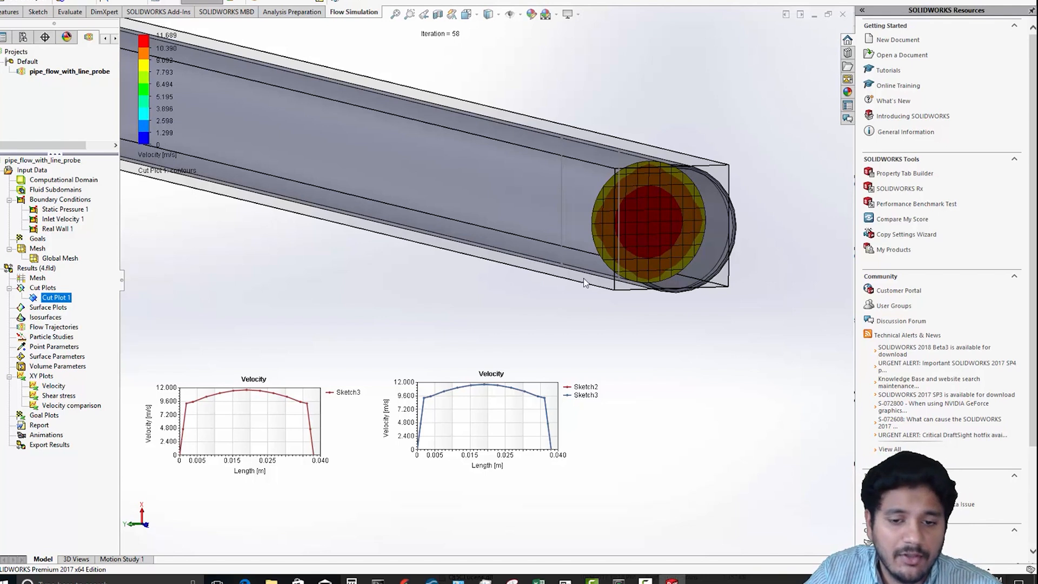
- Hide the Velocity and Velocity comparison charts
{"action": "right_click", "coordinate": [292, 389]}
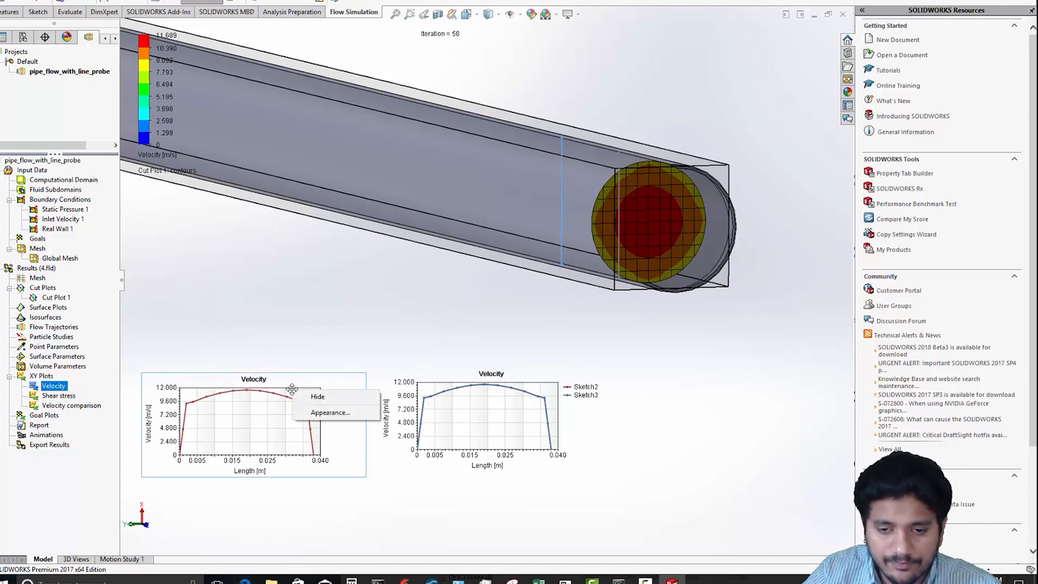
{"action": "left_click", "coordinate": [317, 397]}
{"action": "right_click", "coordinate": [420, 390]}
{"action": "left_click", "coordinate": [441, 403]}
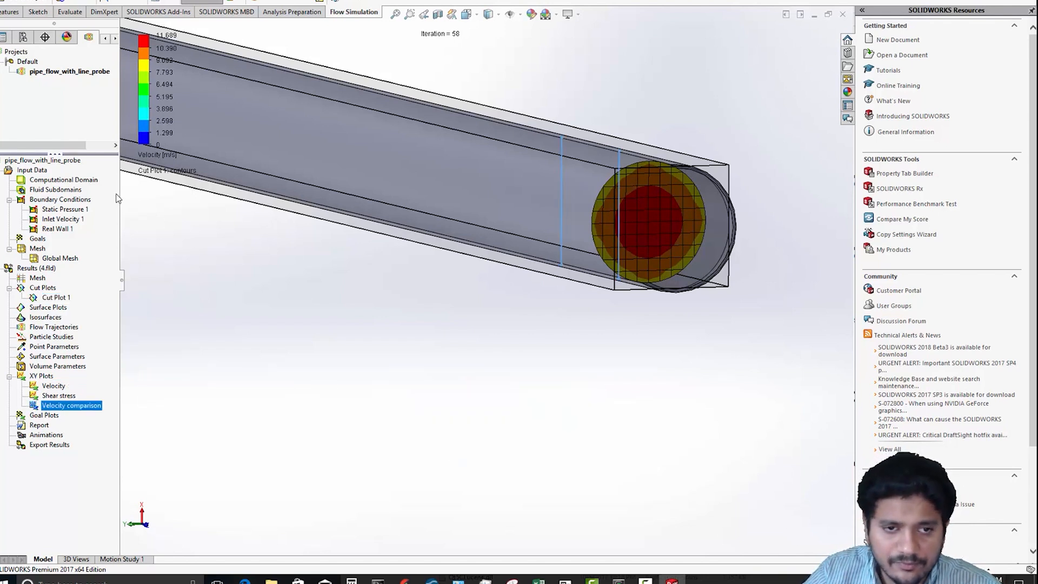
- Start a new What If Analysis parametric study with the basic mesh's number of cells per X, Y and Z as input variables
{"action": "right_click", "coordinate": [43, 164]}
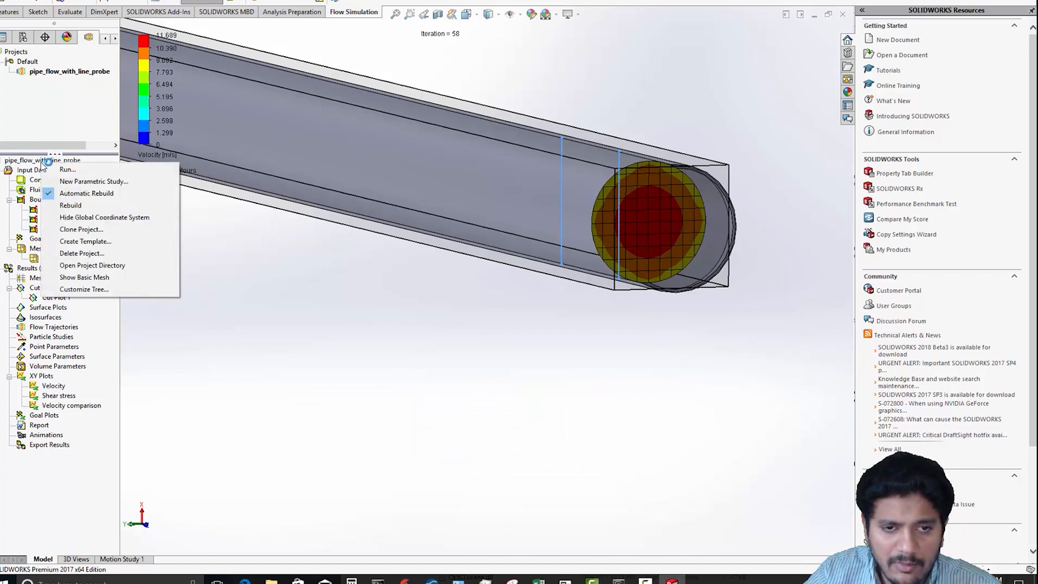
{"action": "left_click", "coordinate": [66, 179]}
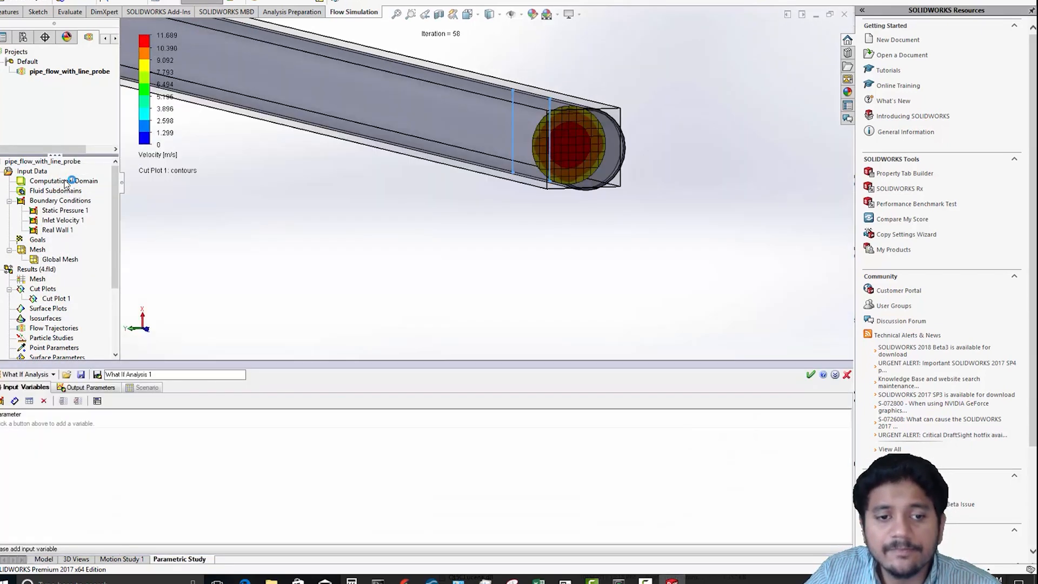
{"action": "left_click", "coordinate": [2, 402]}
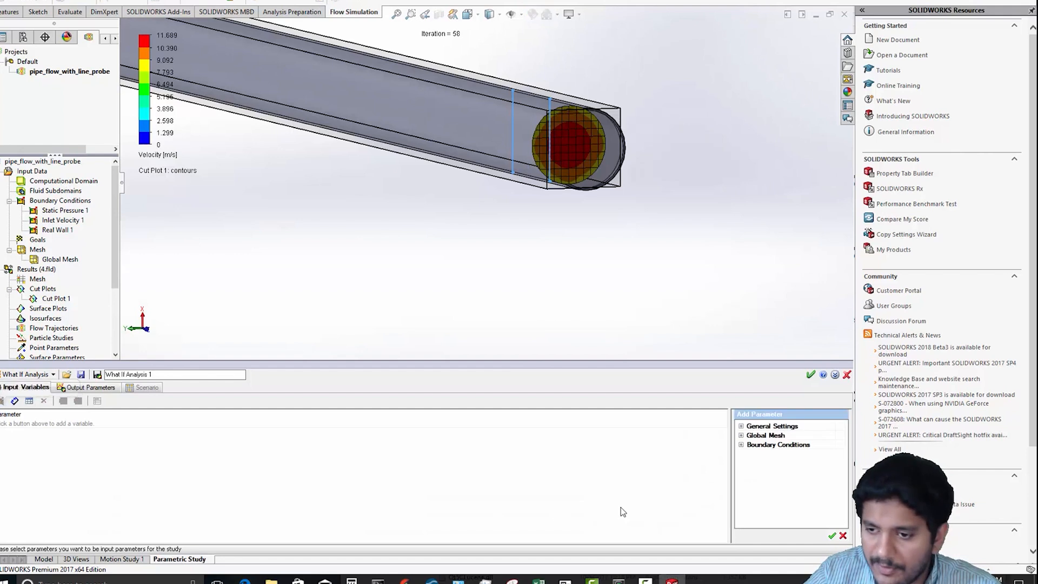
{"action": "left_click", "coordinate": [742, 436]}
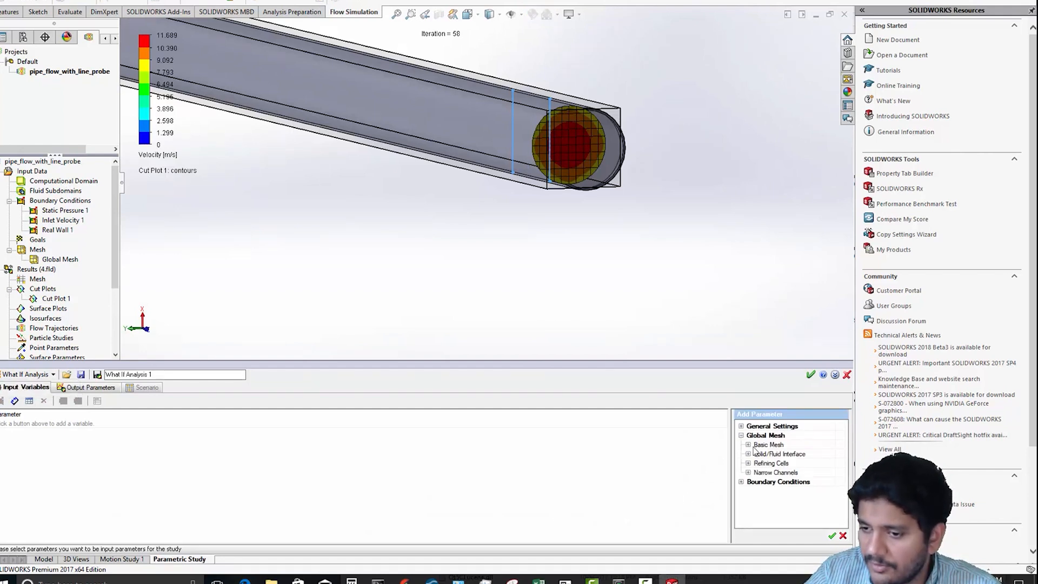
{"action": "left_click", "coordinate": [749, 444]}
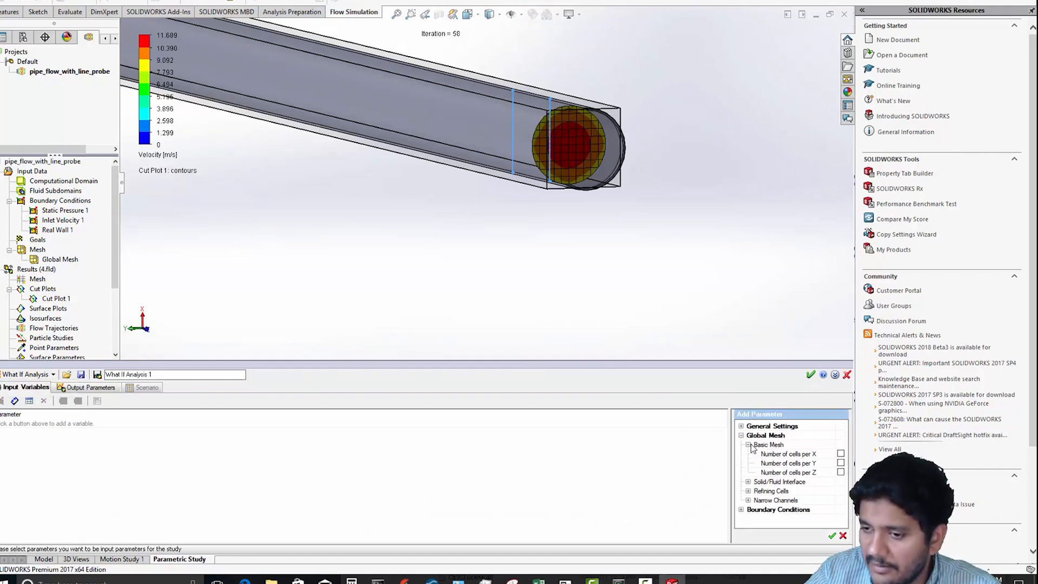
{"action": "left_click", "coordinate": [841, 454]}
{"action": "left_click", "coordinate": [840, 464]}
{"action": "left_click", "coordinate": [841, 472]}
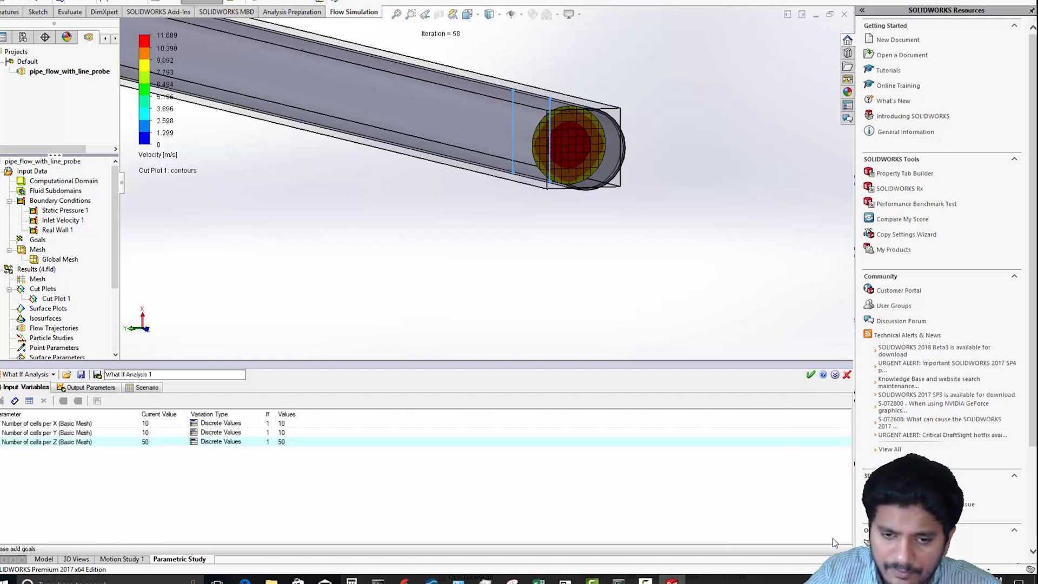
{"action": "left_click", "coordinate": [832, 536]}
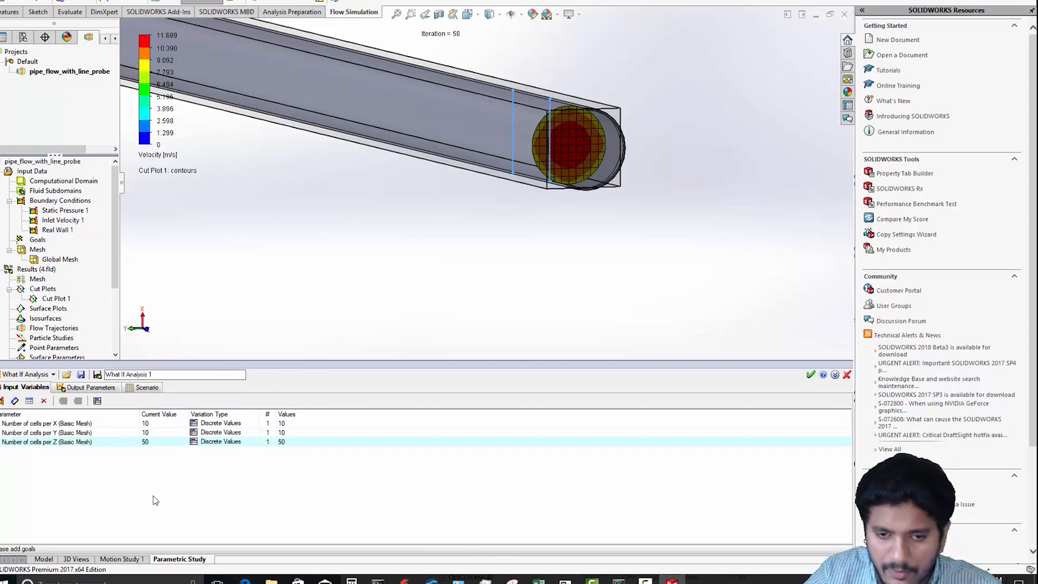
- Add Cut Plot 1 and the Velocity, Shear stress and Velocity comparison XY plots as output parameters of the study
{"action": "left_click", "coordinate": [89, 387]}
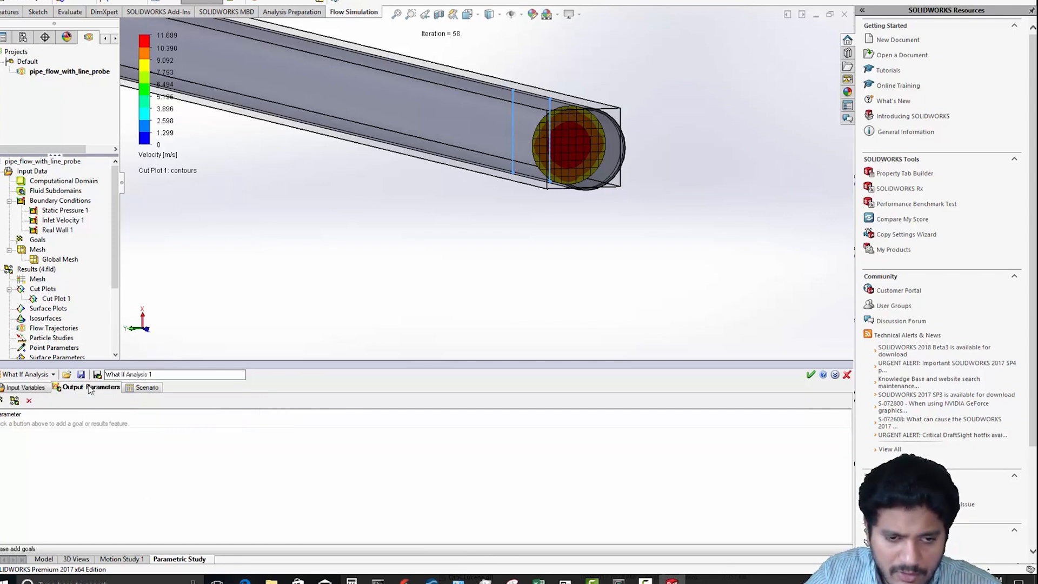
{"action": "left_click", "coordinate": [14, 400]}
{"action": "left_click", "coordinate": [748, 435]}
{"action": "left_click", "coordinate": [840, 445]}
{"action": "left_click", "coordinate": [749, 453]}
{"action": "left_click", "coordinate": [840, 463]}
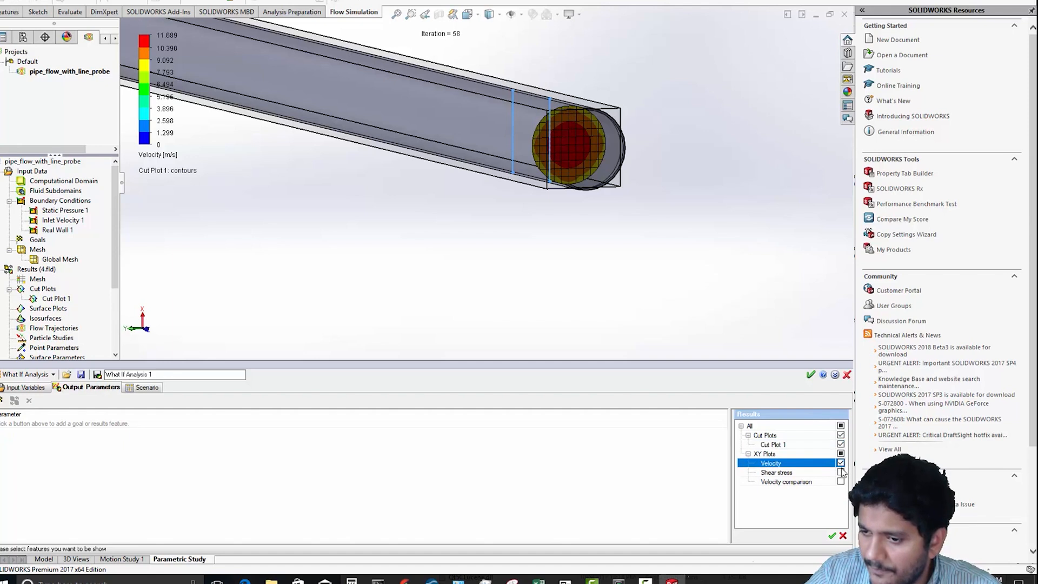
{"action": "left_click", "coordinate": [840, 472]}
{"action": "left_click", "coordinate": [840, 481]}
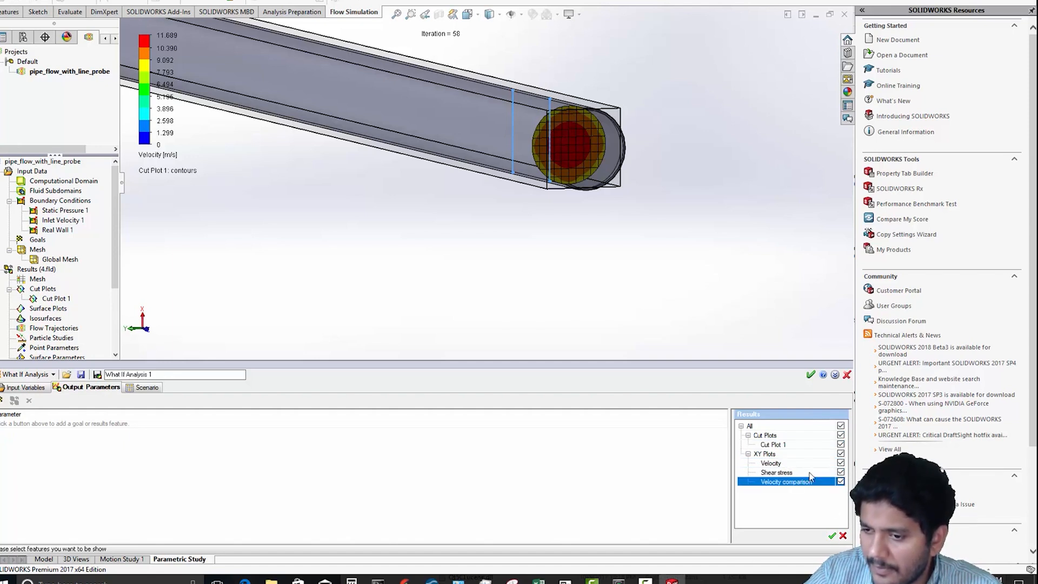
{"action": "left_click", "coordinate": [832, 537]}
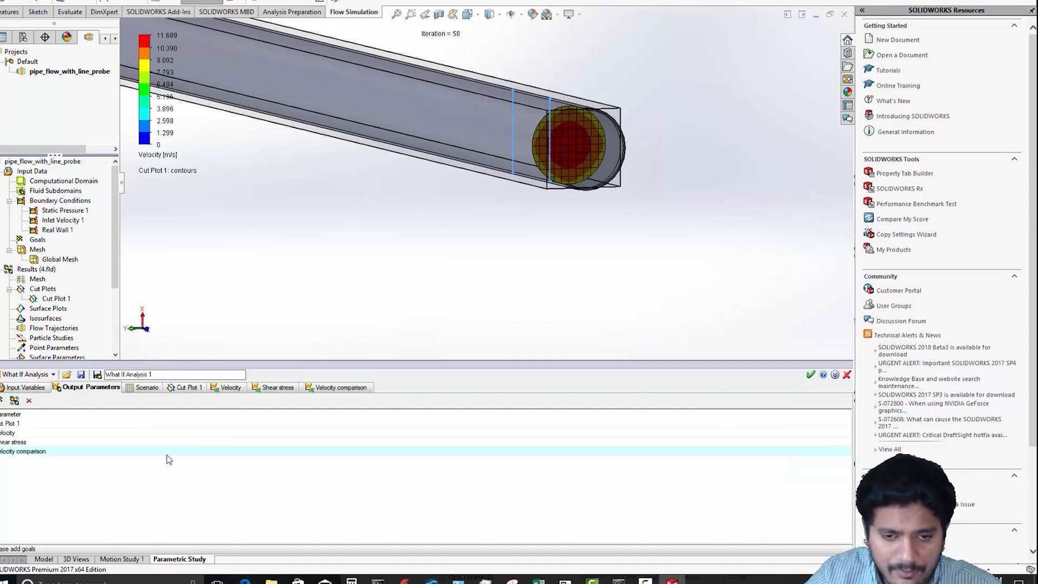
- Rename the parametric study as Grid dependency test
{"action": "left_click_drag", "start_coordinate": [162, 376], "coordinate": [28, 365]}
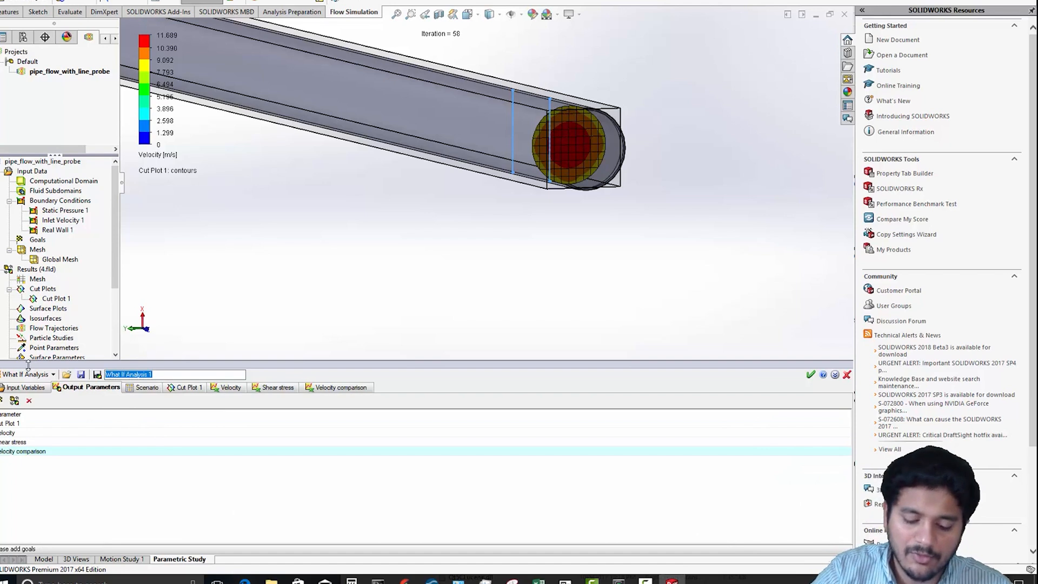
{"action": "type", "text": "Grid dependency test"}
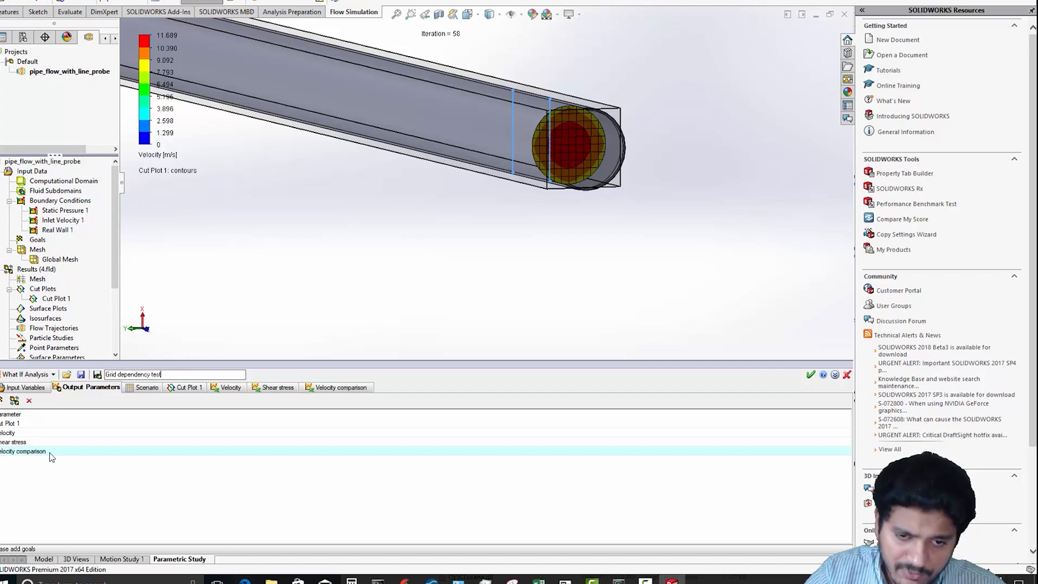
- Duplicate Design Point 1 in the scenario and set the copy's cells per X, Y and Z to 20, 20 and 100
{"action": "left_click", "coordinate": [154, 391]}
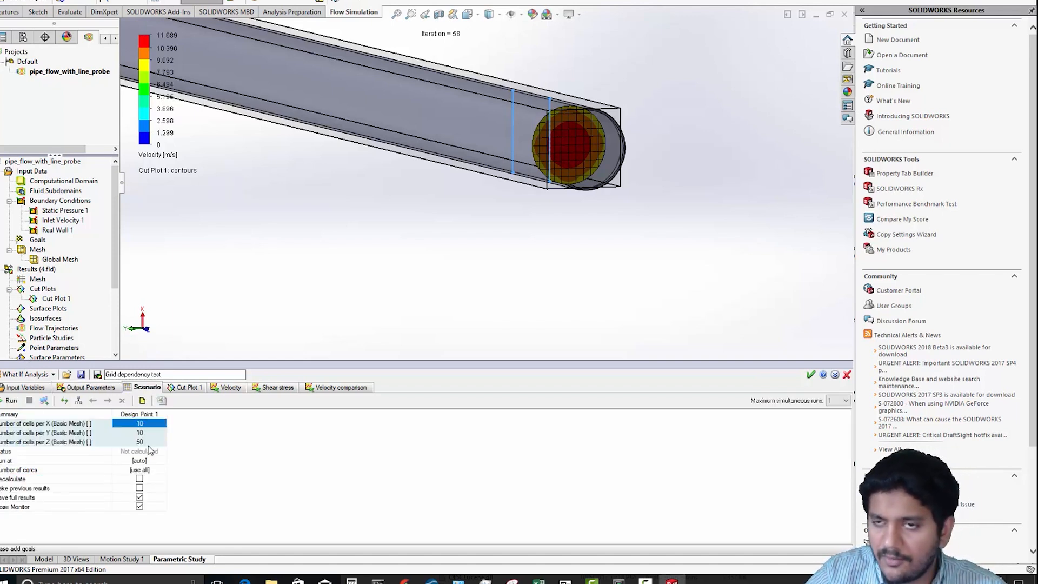
{"action": "right_click", "coordinate": [151, 415]}
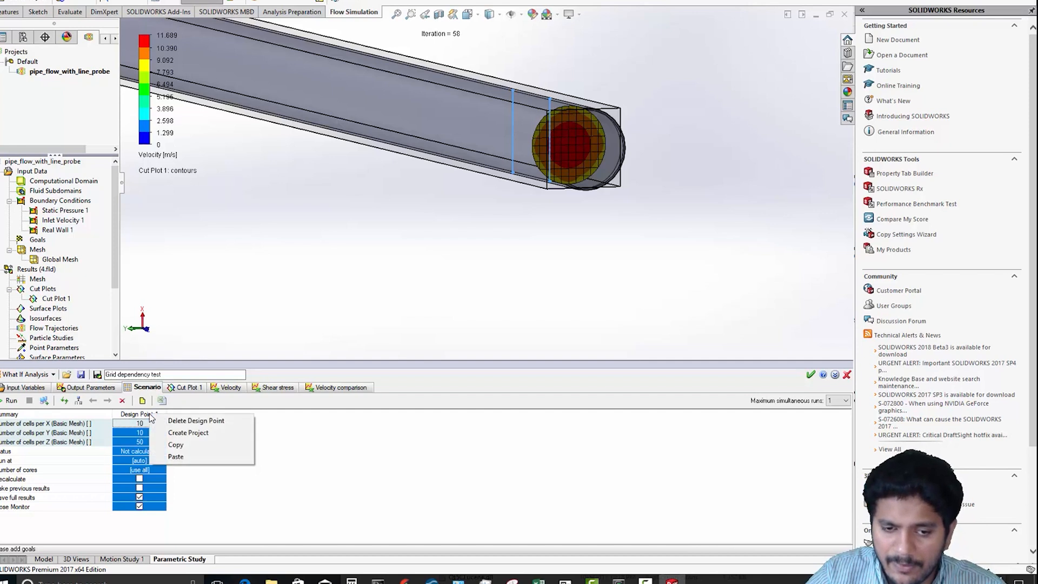
{"action": "left_click", "coordinate": [170, 446]}
{"action": "right_click", "coordinate": [184, 424]}
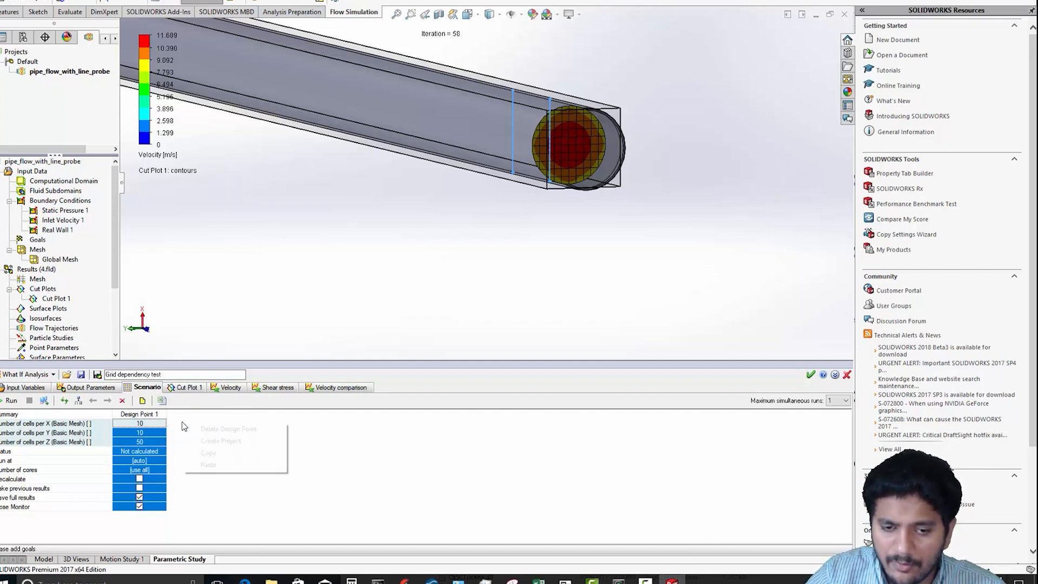
{"action": "left_click", "coordinate": [208, 465]}
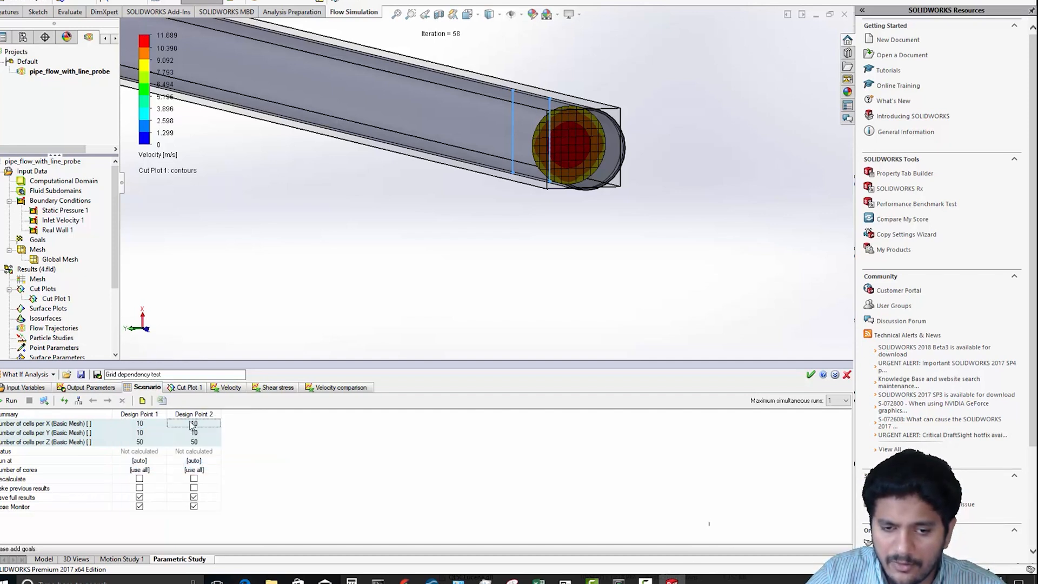
{"action": "left_click", "coordinate": [195, 424]}
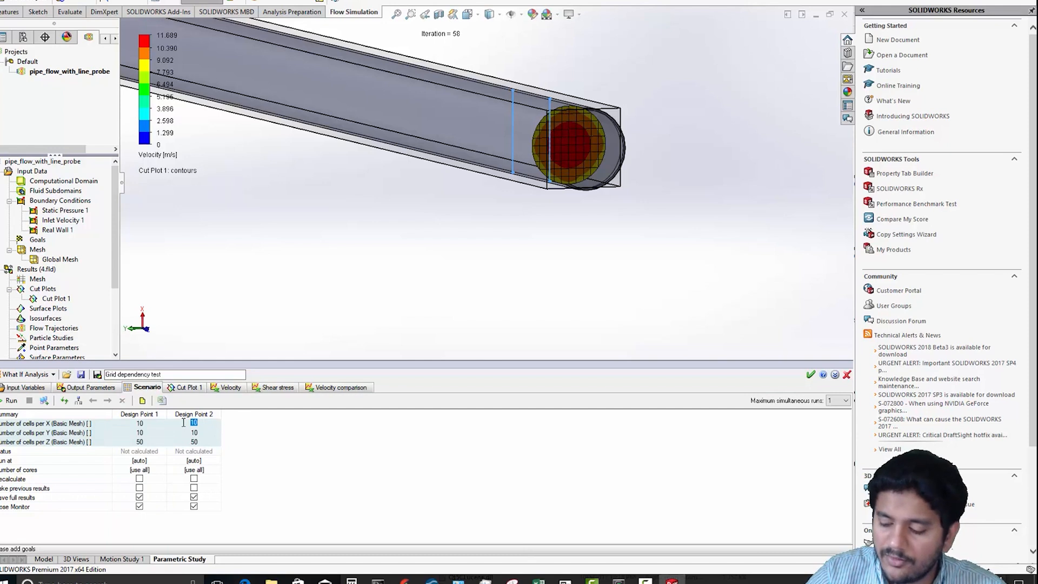
{"action": "left_click", "coordinate": [197, 432]}
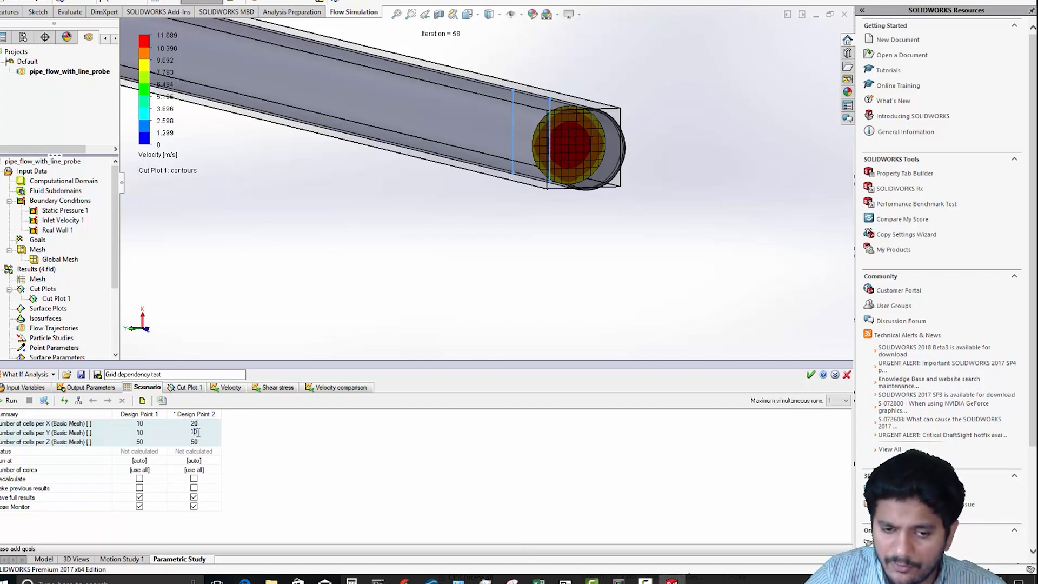
{"action": "double_click", "coordinate": [200, 433]}
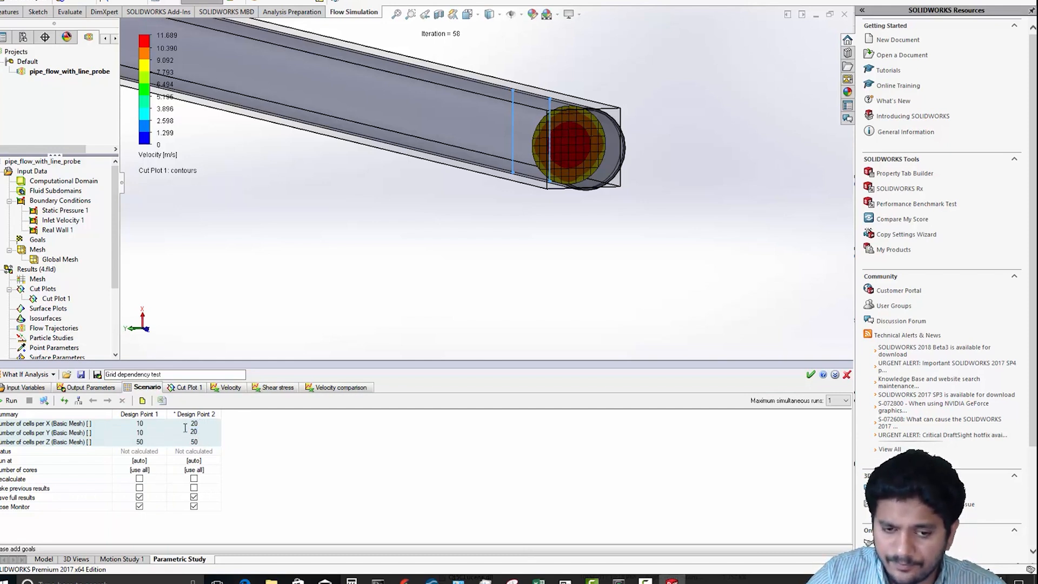
{"action": "left_click", "coordinate": [196, 441]}
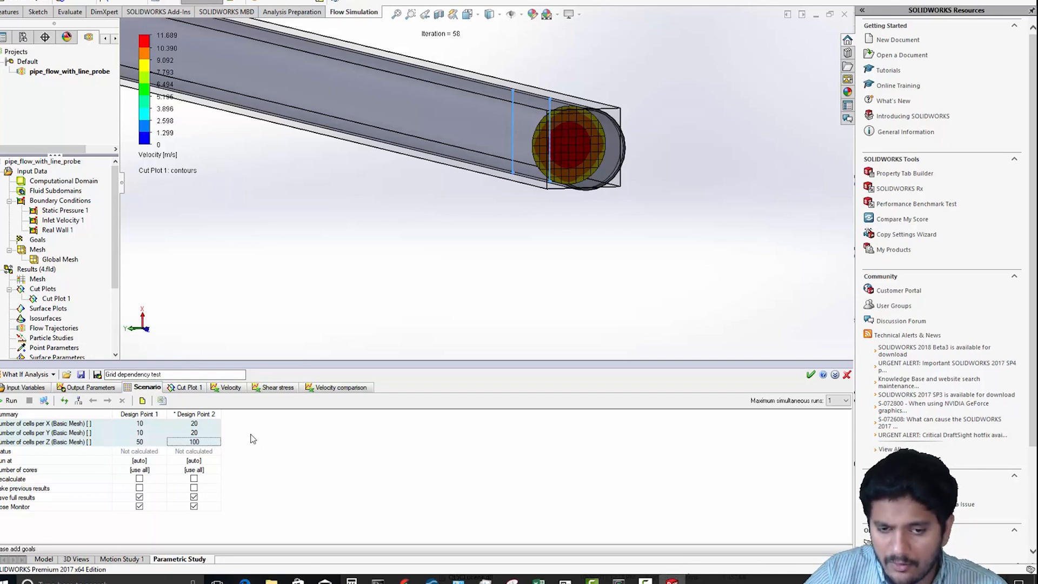
- Duplicate Design Point 2, set the copy's cells per X, Y and Z to 40, 40 and 200, and run the study
{"action": "right_click", "coordinate": [216, 414]}
{"action": "left_click", "coordinate": [238, 445]}
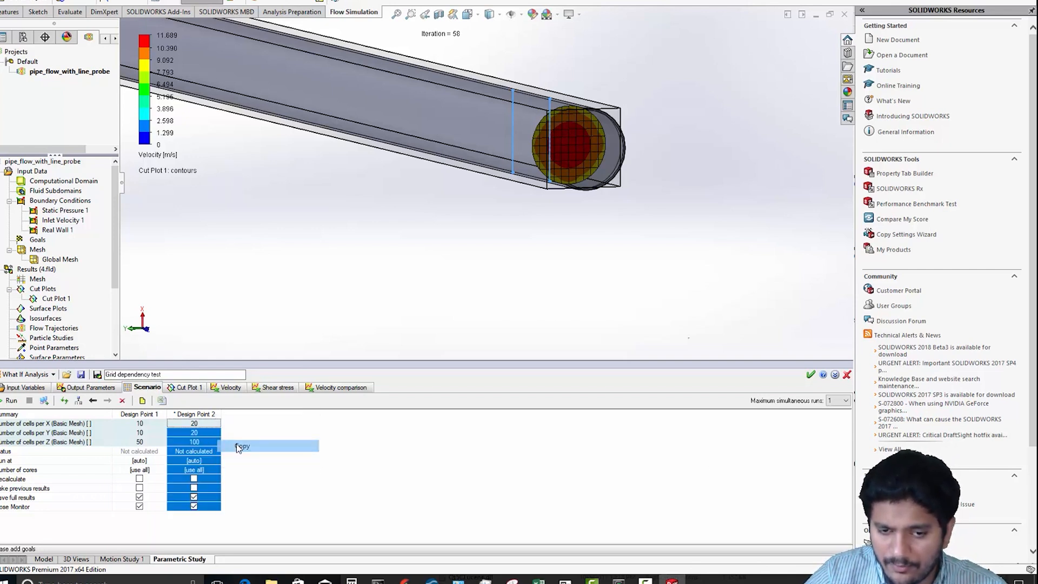
{"action": "right_click", "coordinate": [231, 416]}
{"action": "left_click", "coordinate": [251, 460]}
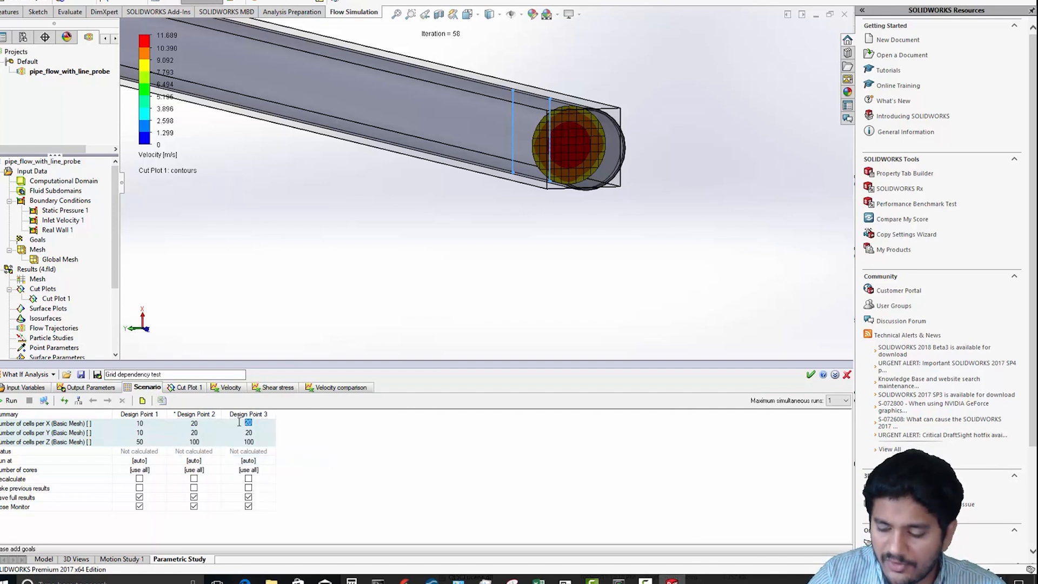
{"action": "left_click", "coordinate": [248, 433]}
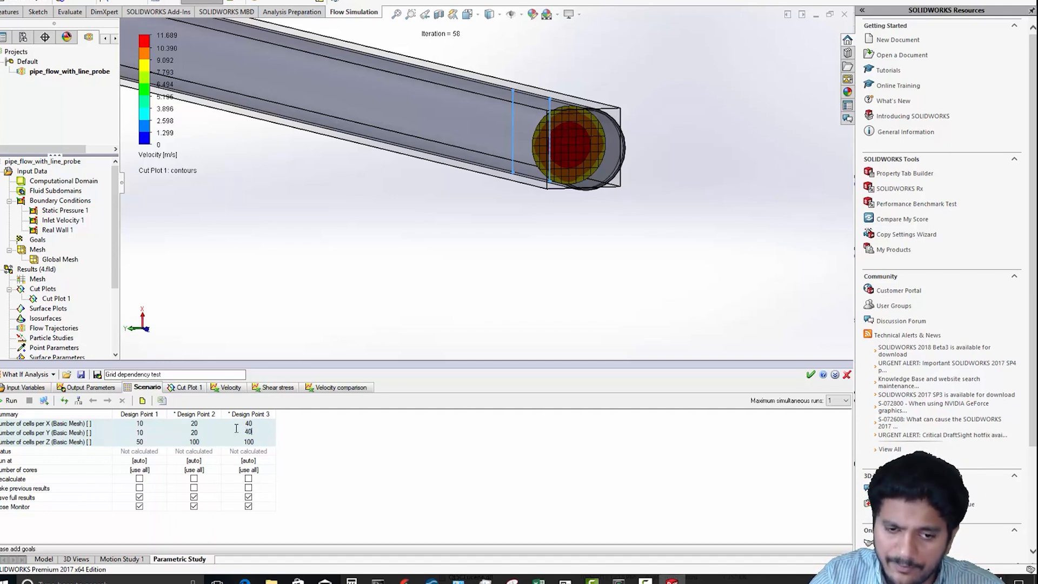
{"action": "left_click", "coordinate": [259, 442]}
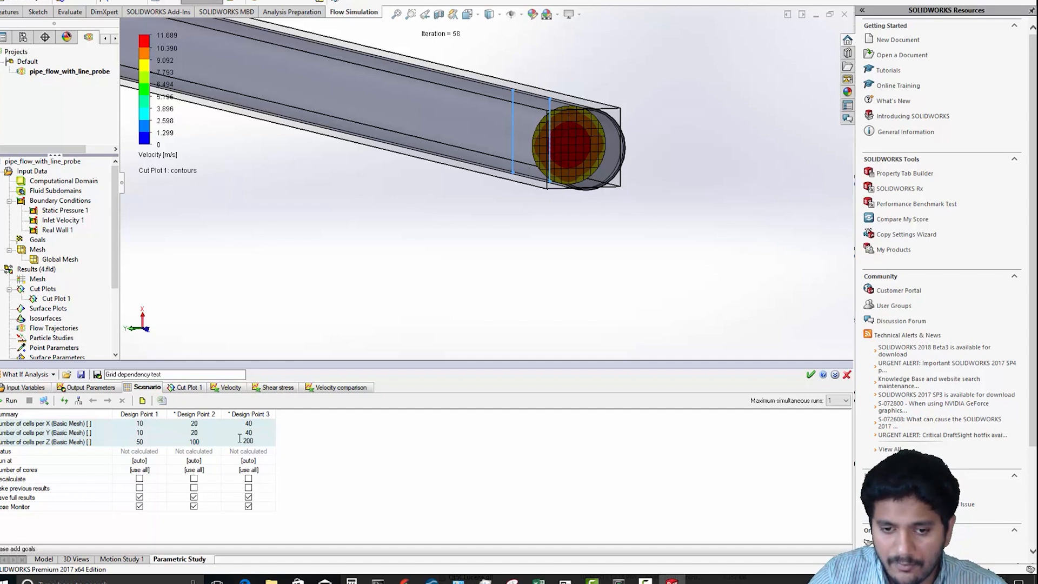
{"action": "type", "text": "200"}
{"action": "key", "text": "Return"}
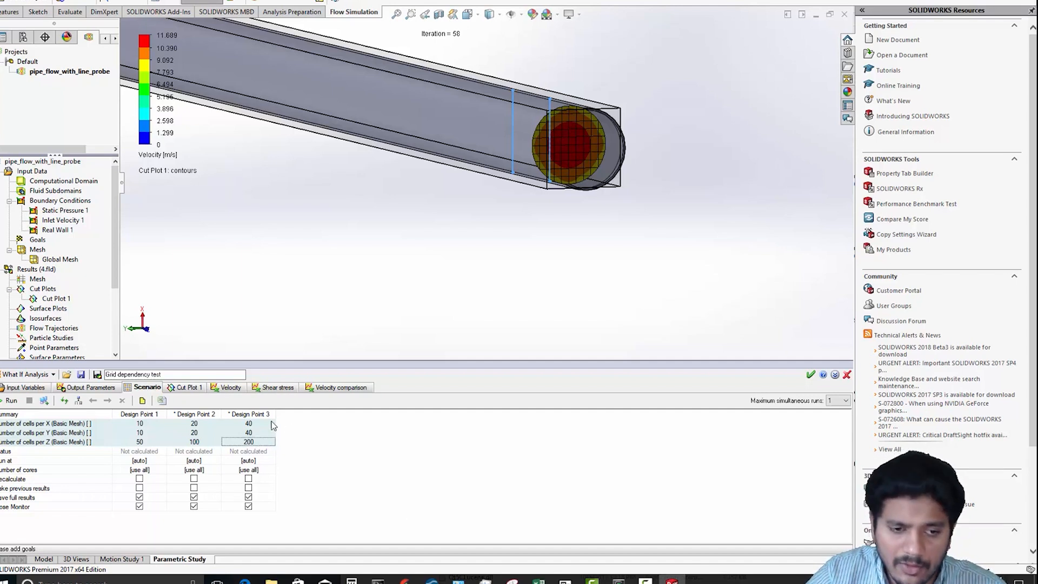
{"action": "left_click", "coordinate": [1, 405]}
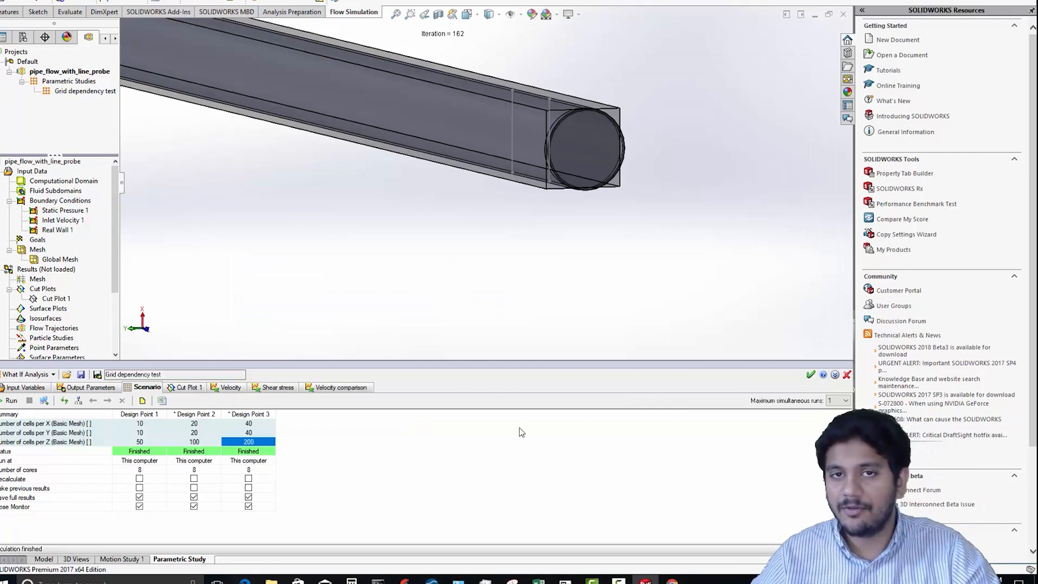
- Examine the enlarged Cut Plot 1 velocity image of each of the three design points in turn
{"action": "double_click", "coordinate": [76, 488]}
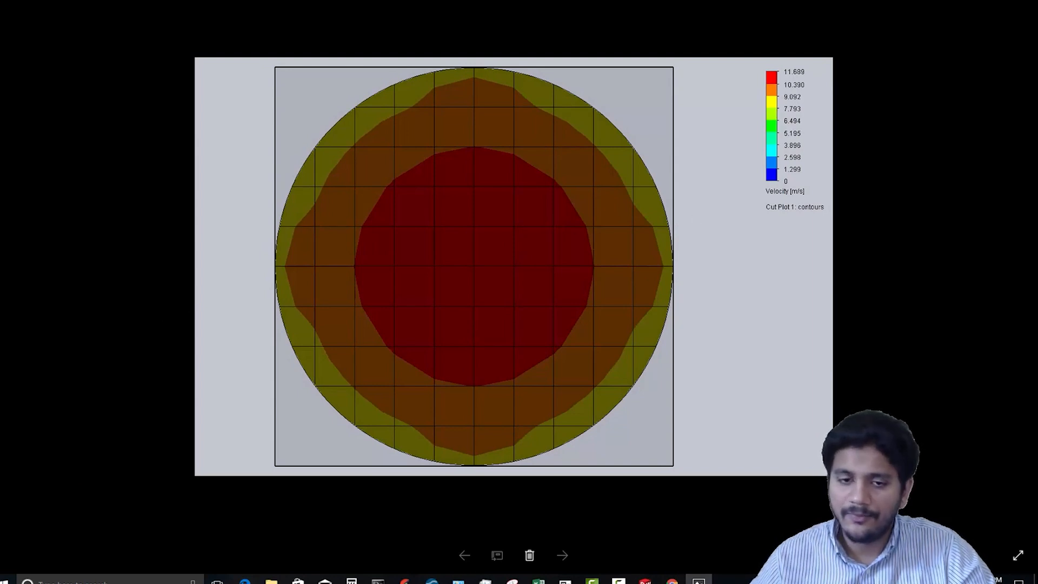
{"action": "key", "text": "Escape"}
{"action": "double_click", "coordinate": [196, 465]}
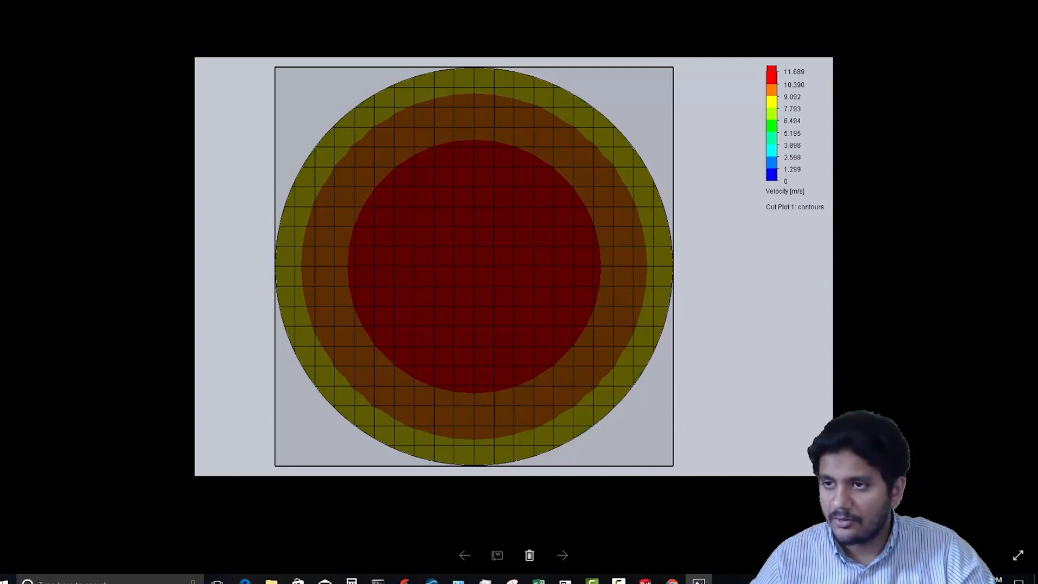
{"action": "key", "text": "Escape"}
{"action": "left_click", "coordinate": [349, 472]}
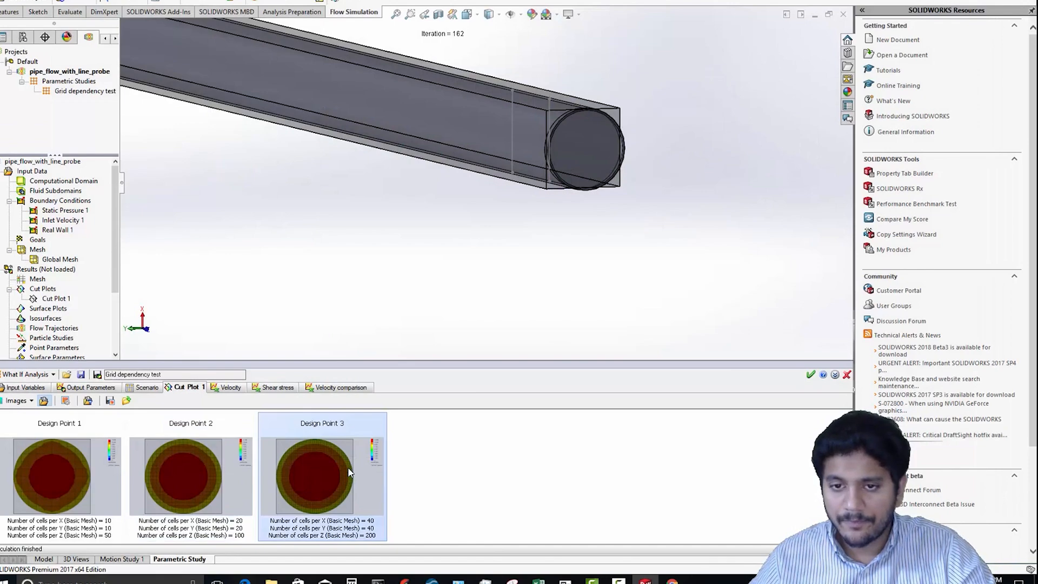
{"action": "double_click", "coordinate": [340, 478]}
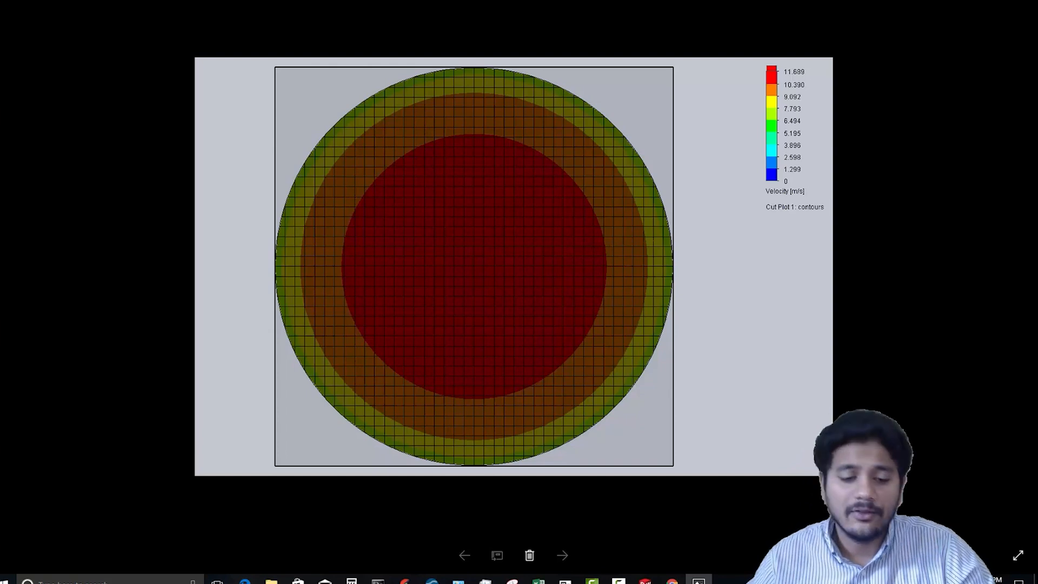
{"action": "key", "text": "Escape"}
- Review the study's Velocity, Shear stress and Velocity comparison charts across the design points
{"action": "left_click", "coordinate": [226, 388]}
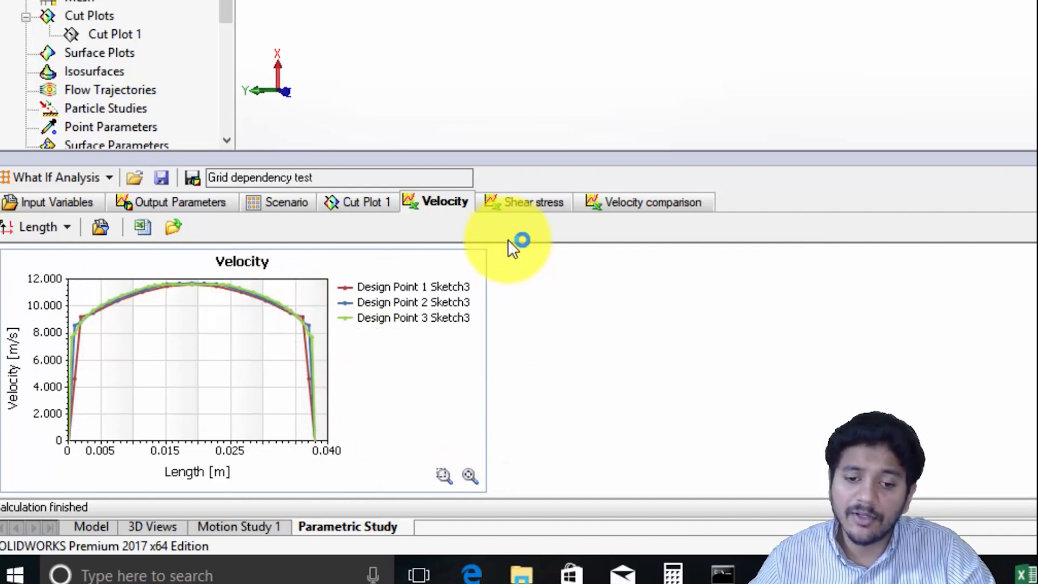
{"action": "left_click", "coordinate": [519, 203]}
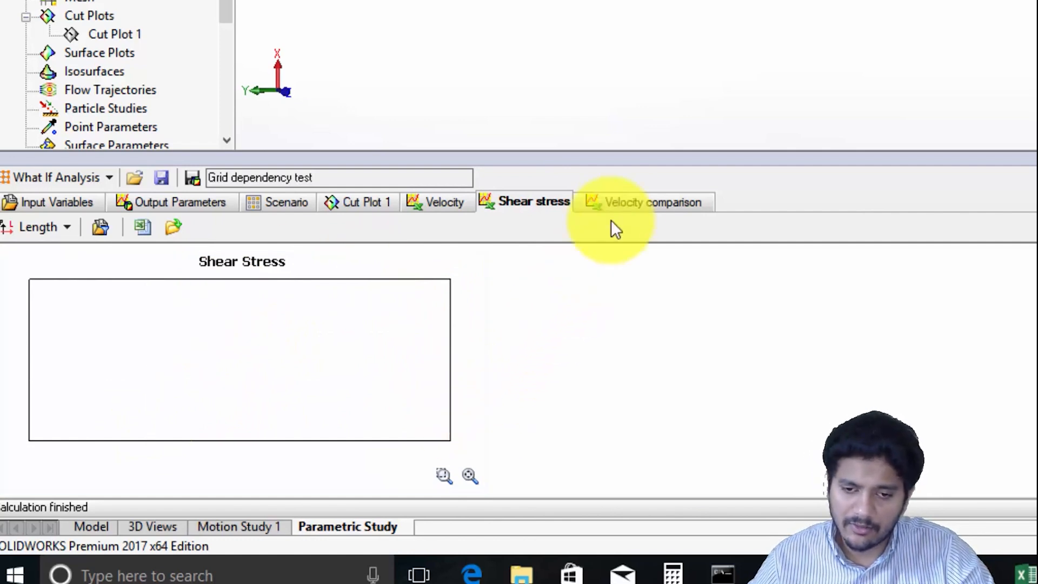
{"action": "left_click", "coordinate": [621, 204]}
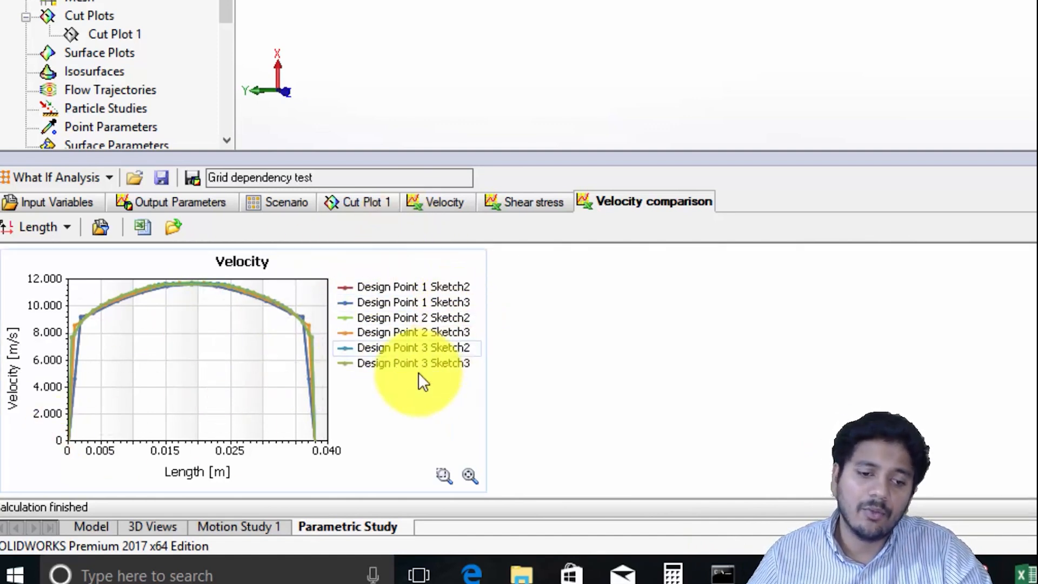
- Export the Velocity comparison chart to Excel and look over the plot data for all design points
{"action": "left_click", "coordinate": [458, 441]}
{"action": "left_click", "coordinate": [140, 224]}
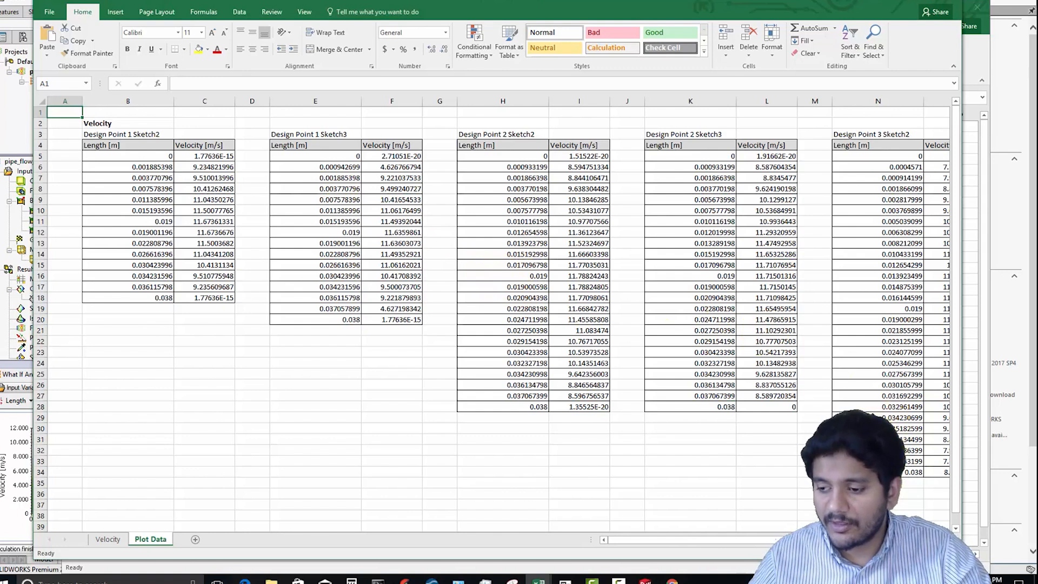
{"action": "scroll", "coordinate": [790, 479], "scroll_direction": "down", "scroll_amount": 4, "text": "ctrl"}
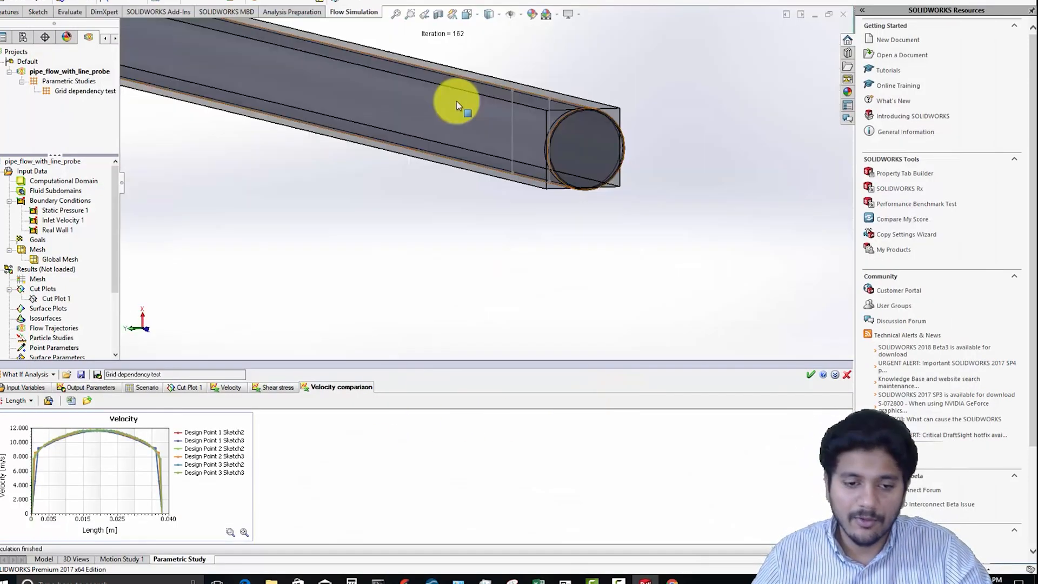
{"action": "scroll", "coordinate": [486, 216], "scroll_direction": "up", "scroll_amount": 2}
{"action": "middle_click_drag", "start_coordinate": [415, 184], "coordinate": [497, 233], "text": "ctrl"}
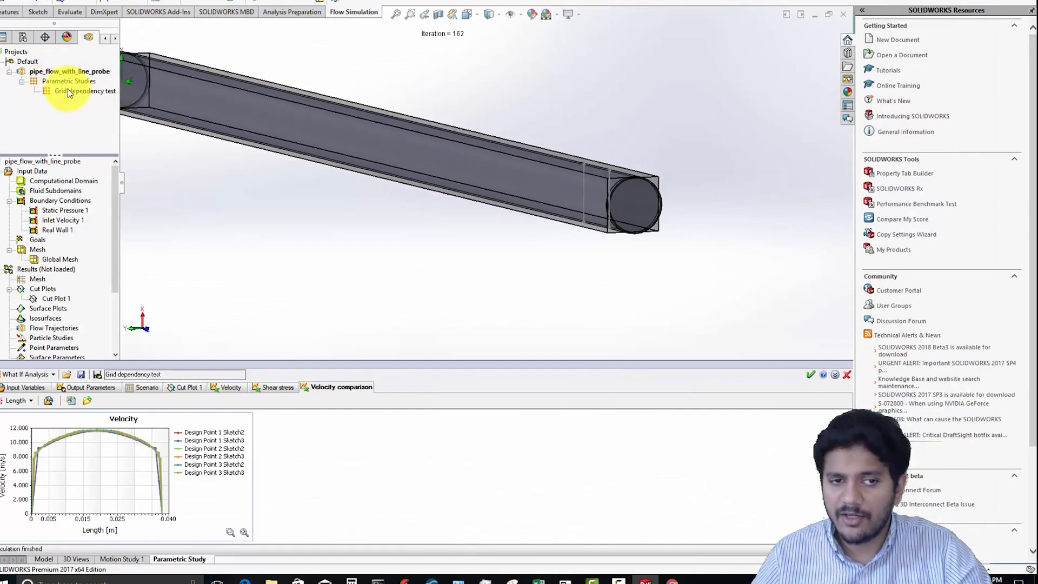